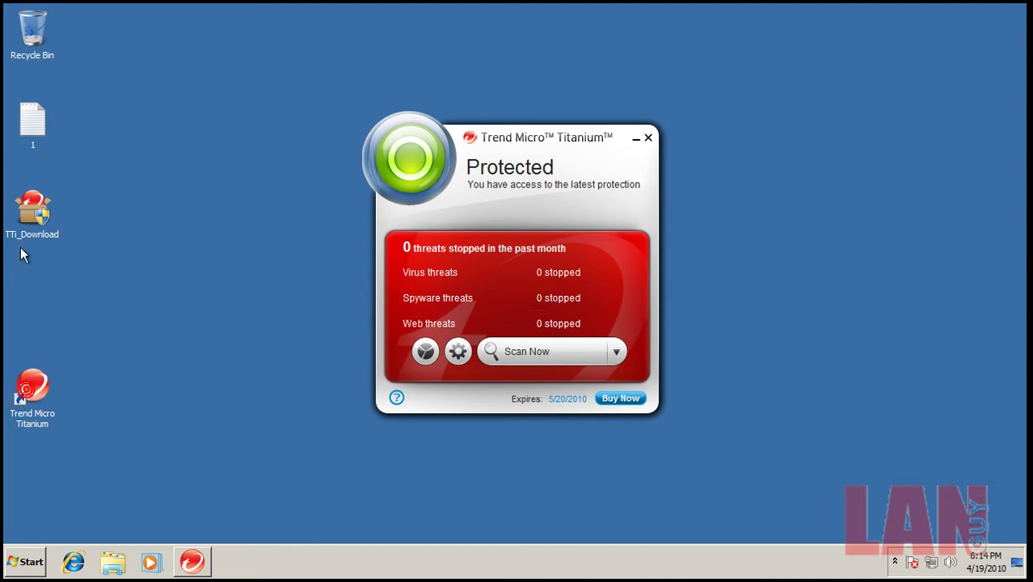
Step: Move the Trend Micro Titanium desktop shortcut up near the other icons and deselect it
{"action": "left_click", "coordinate": [50, 336]}
{"action": "left_click_drag", "start_coordinate": [38, 378], "coordinate": [57, 282]}
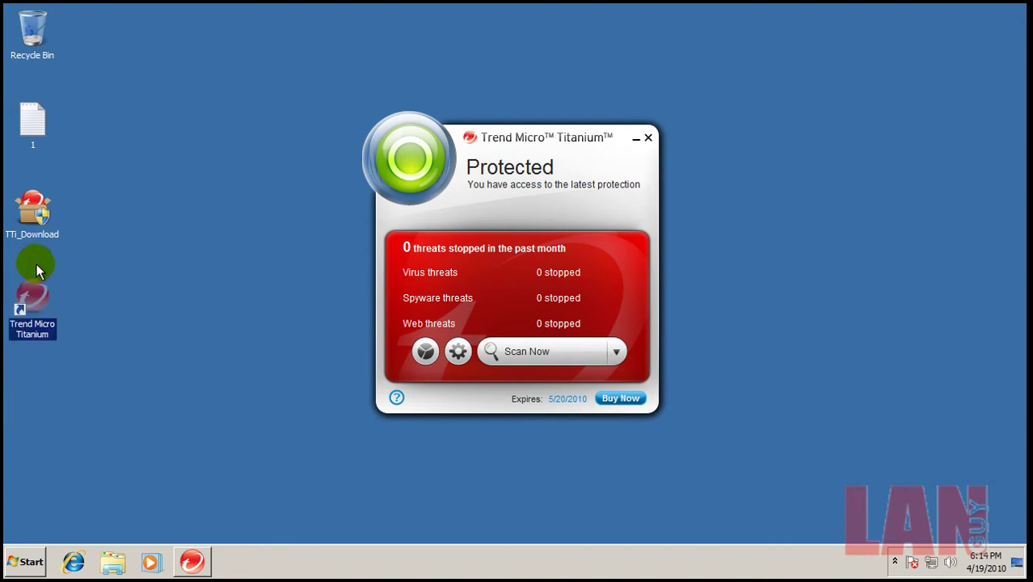
{"action": "left_click", "coordinate": [215, 307]}
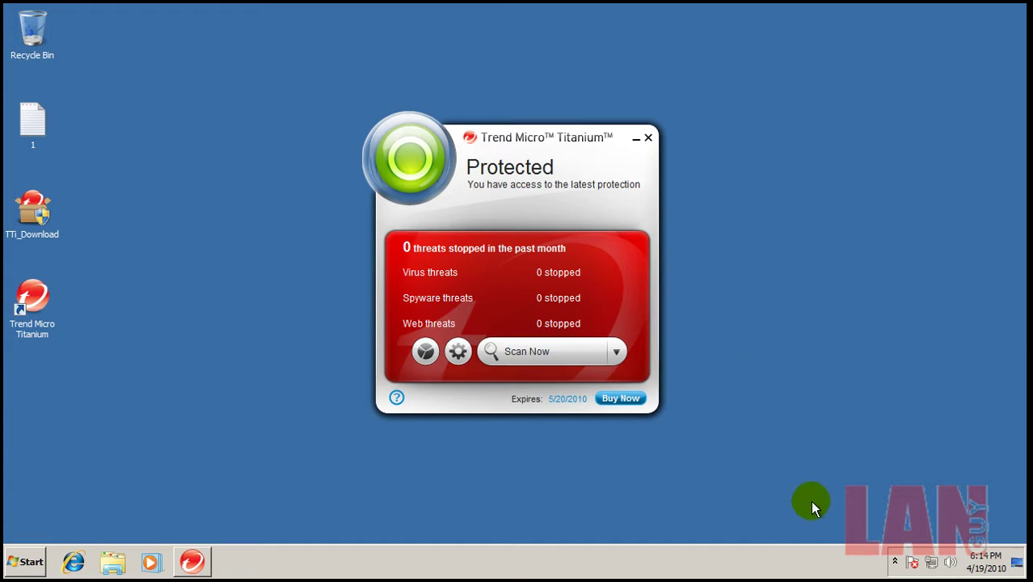
Step: Dismiss the hidden tray icons and start Task Manager from the taskbar menu
{"action": "left_click", "coordinate": [895, 561]}
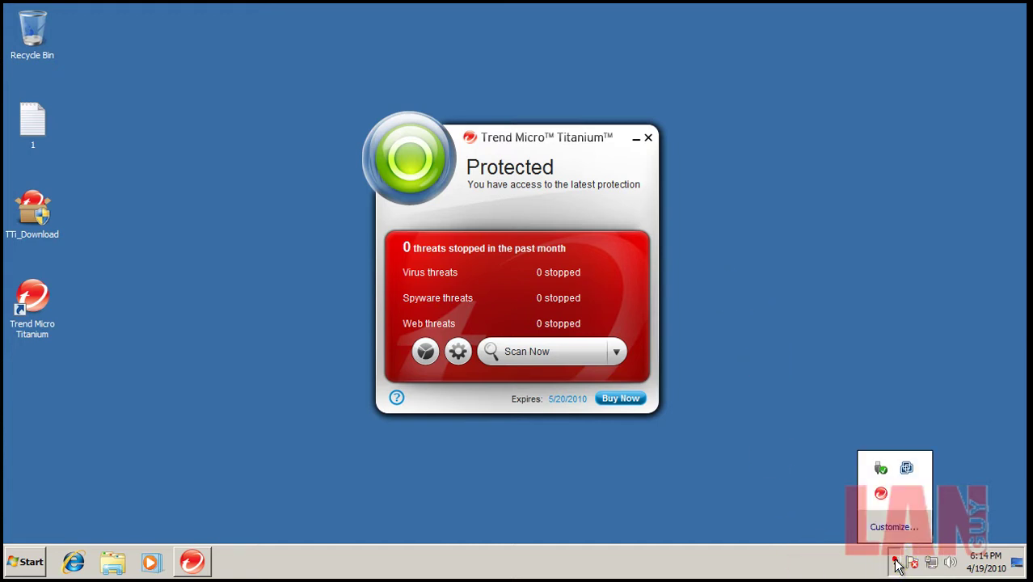
{"action": "left_click", "coordinate": [769, 552]}
{"action": "right_click", "coordinate": [671, 562]}
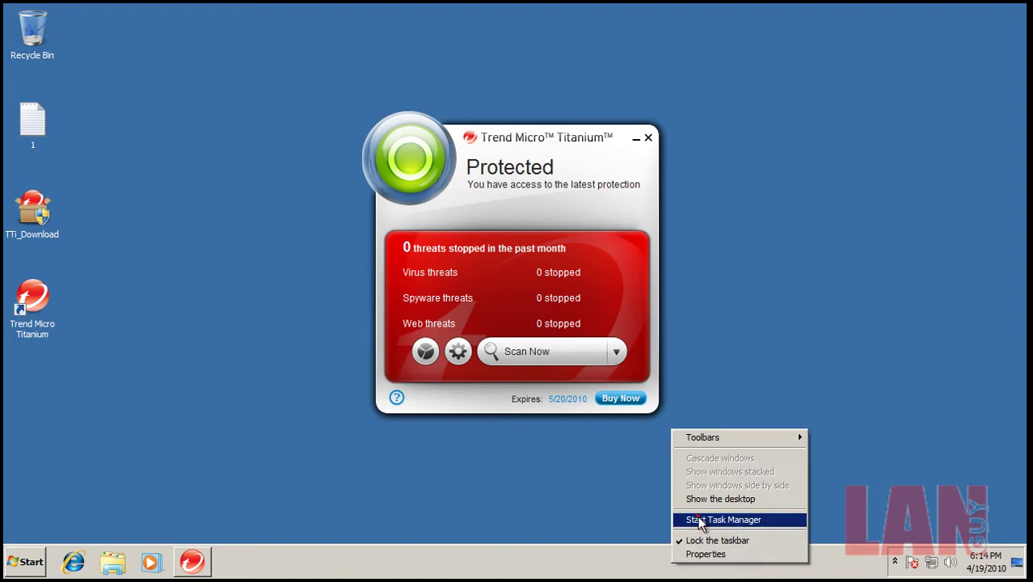
{"action": "left_click", "coordinate": [700, 521]}
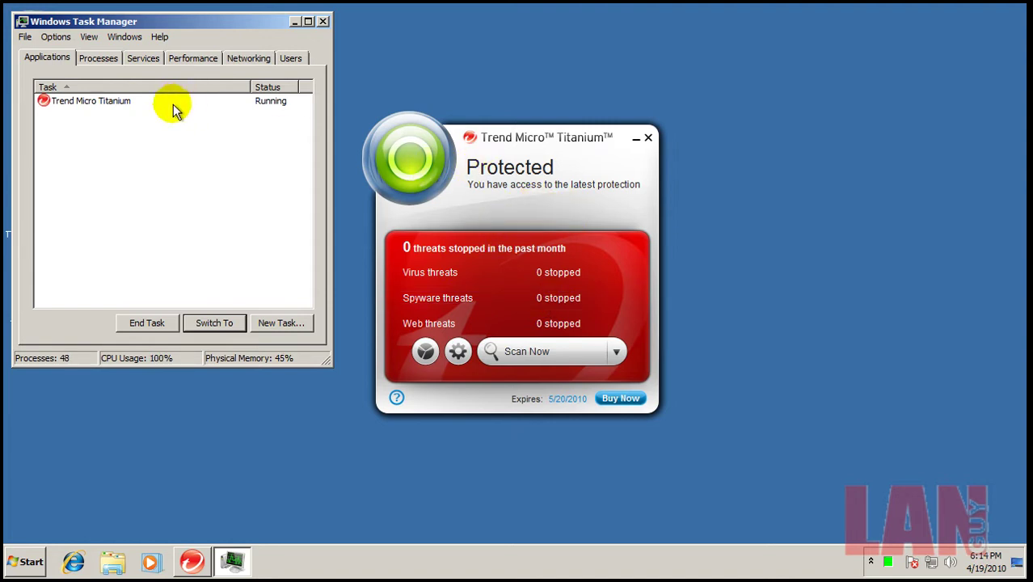
Step: Show processes from all users, close Trend Micro's window, and enlarge Task Manager
{"action": "left_click", "coordinate": [98, 59]}
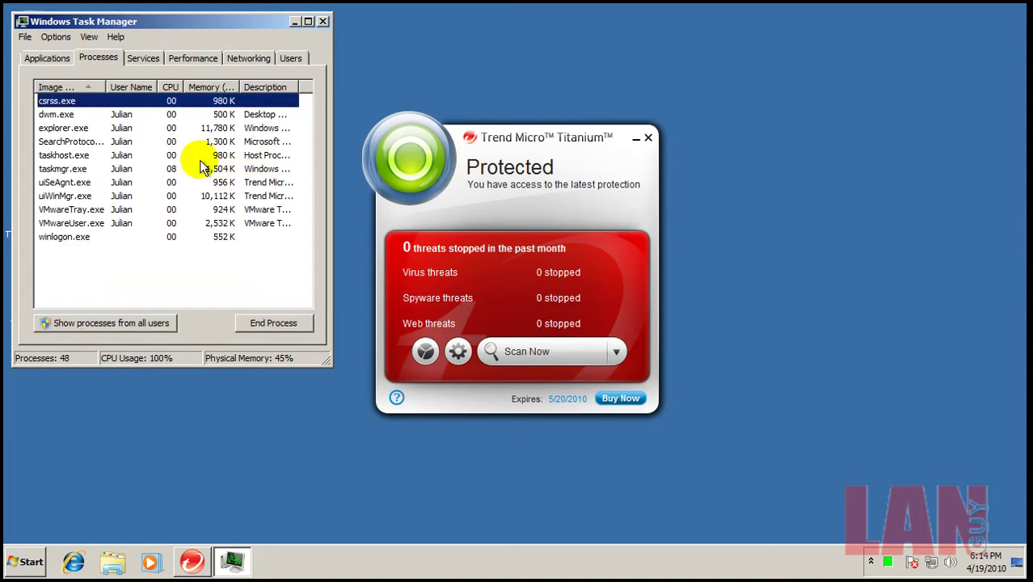
{"action": "left_click", "coordinate": [151, 324]}
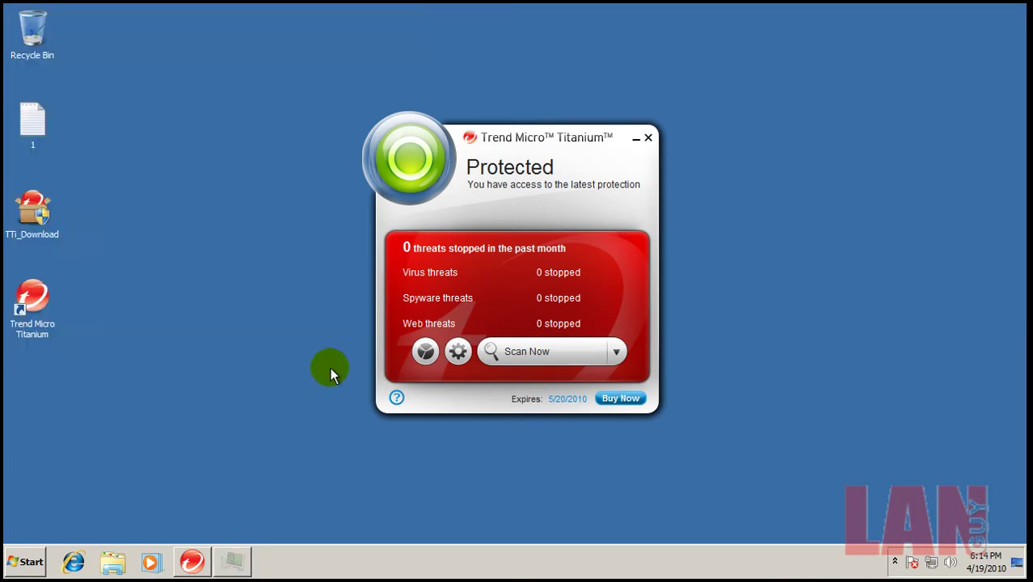
{"action": "left_click", "coordinate": [648, 138]}
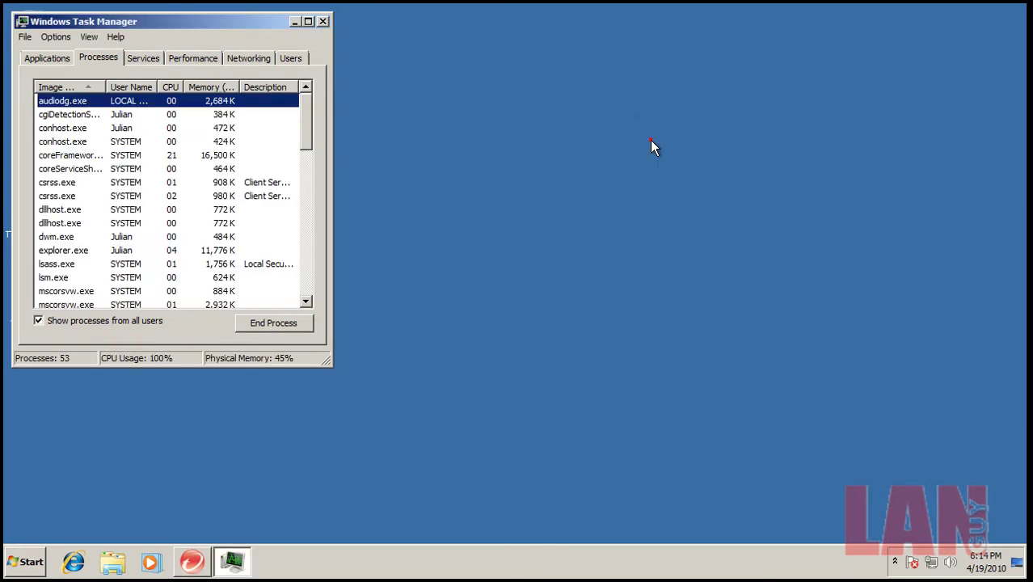
{"action": "left_click_drag", "start_coordinate": [327, 363], "coordinate": [441, 522]}
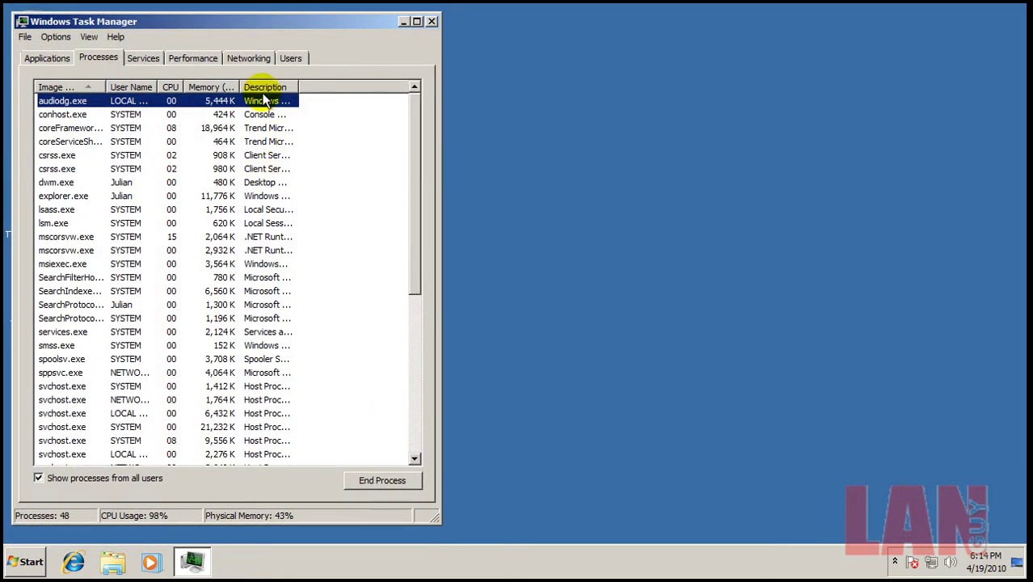
Step: Widen and sort by Description, then inspect the Trend Micro and uiWatchDog.exe processes
{"action": "left_click_drag", "start_coordinate": [317, 92], "coordinate": [386, 89]}
{"action": "left_click", "coordinate": [300, 87]}
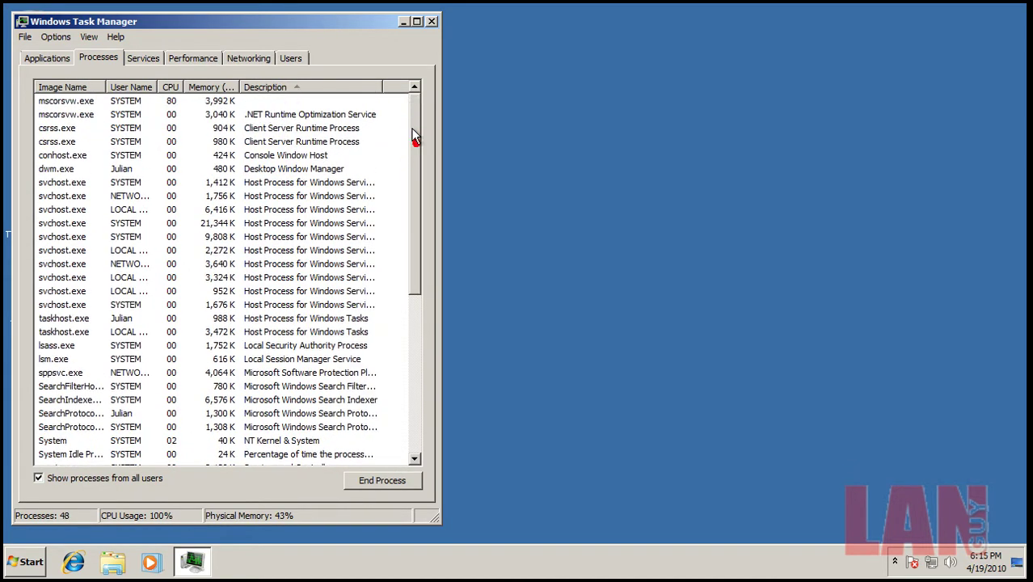
{"action": "left_click_drag", "start_coordinate": [415, 162], "coordinate": [411, 277]}
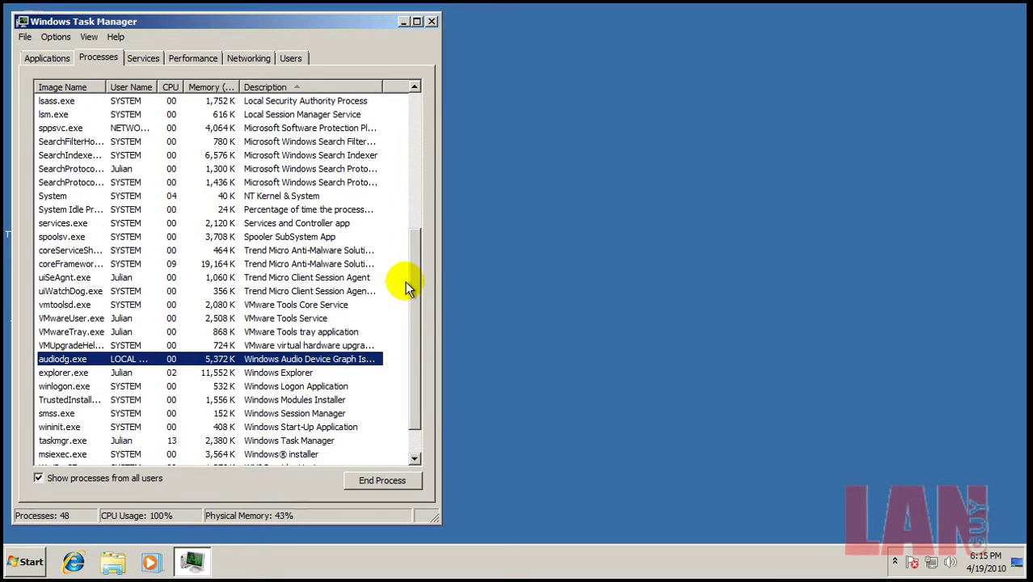
{"action": "left_click", "coordinate": [226, 267]}
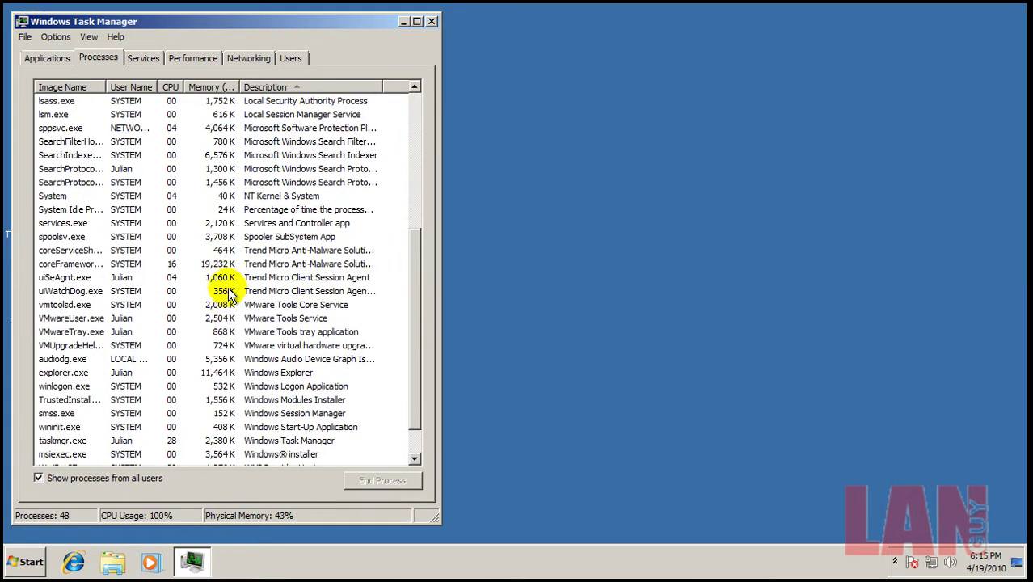
{"action": "left_click", "coordinate": [229, 291]}
{"action": "left_click", "coordinate": [228, 265]}
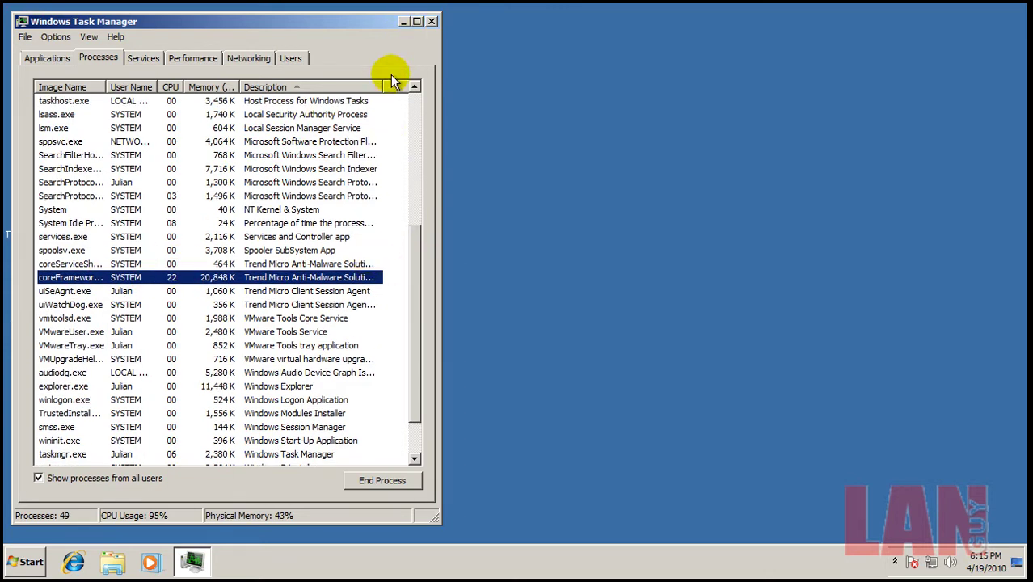
Step: Adjust the process list view to check coreFramework usage, then close Task Manager
{"action": "left_click_drag", "start_coordinate": [383, 87], "coordinate": [429, 89]}
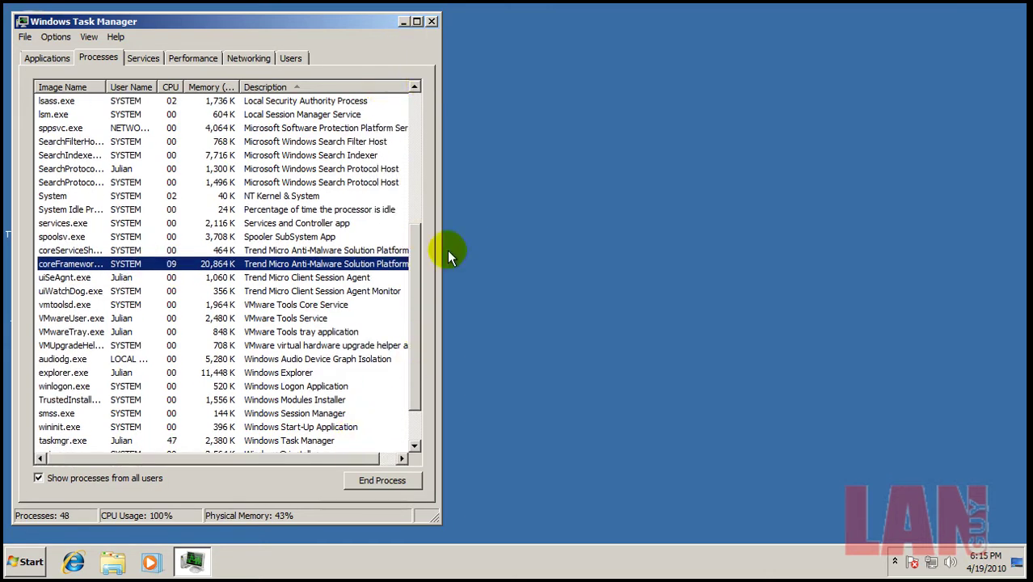
{"action": "scroll", "coordinate": [416, 257], "scroll_direction": "up", "scroll_amount": 2}
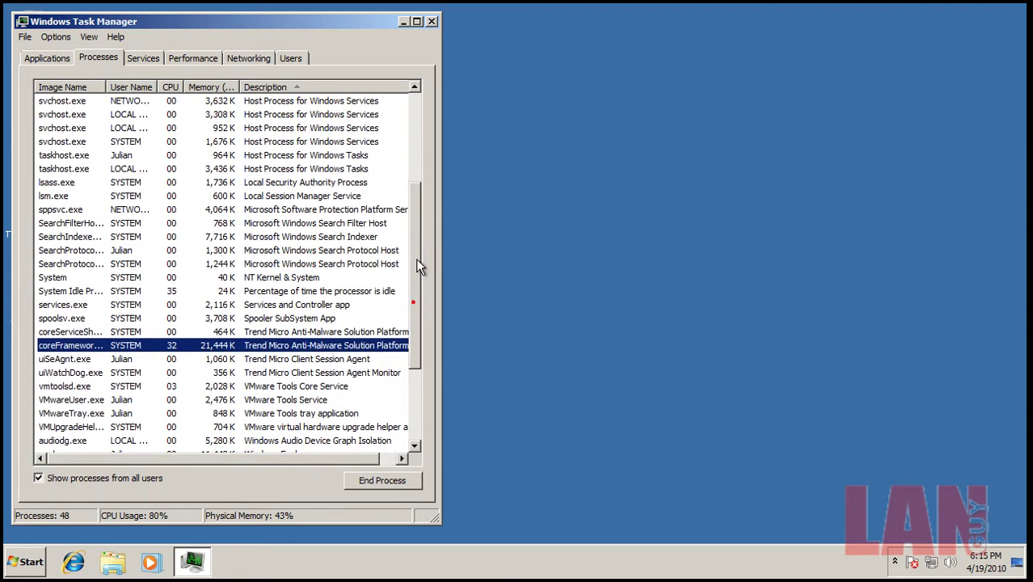
{"action": "left_click_drag", "start_coordinate": [417, 260], "coordinate": [426, 79]}
{"action": "left_click_drag", "start_coordinate": [426, 120], "coordinate": [416, 174]}
{"action": "left_click", "coordinate": [432, 20]}
Step: Select file 1 and review Trend Micro's web threat and proxy settings without changes
{"action": "left_click", "coordinate": [36, 121]}
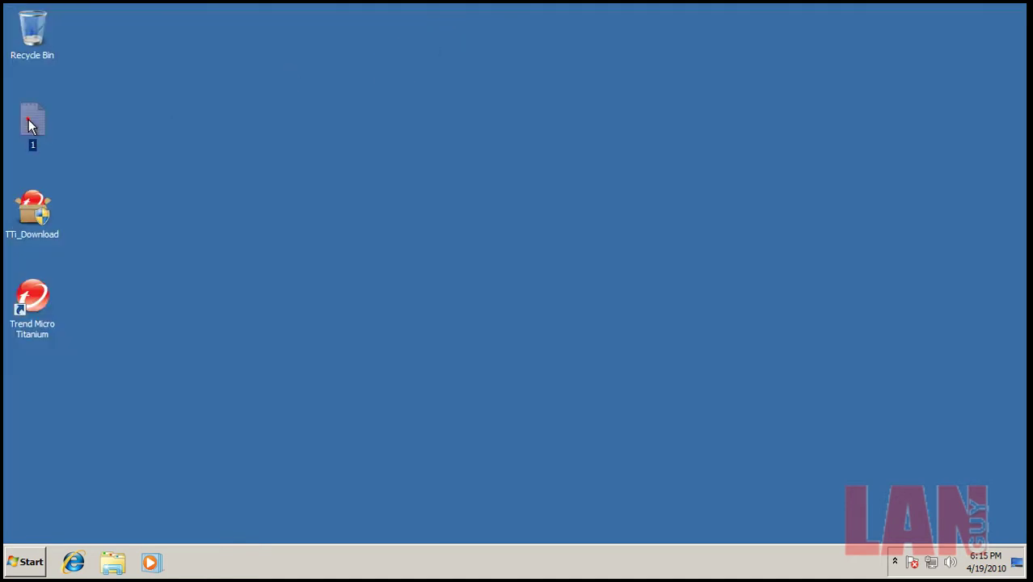
{"action": "left_click", "coordinate": [894, 564]}
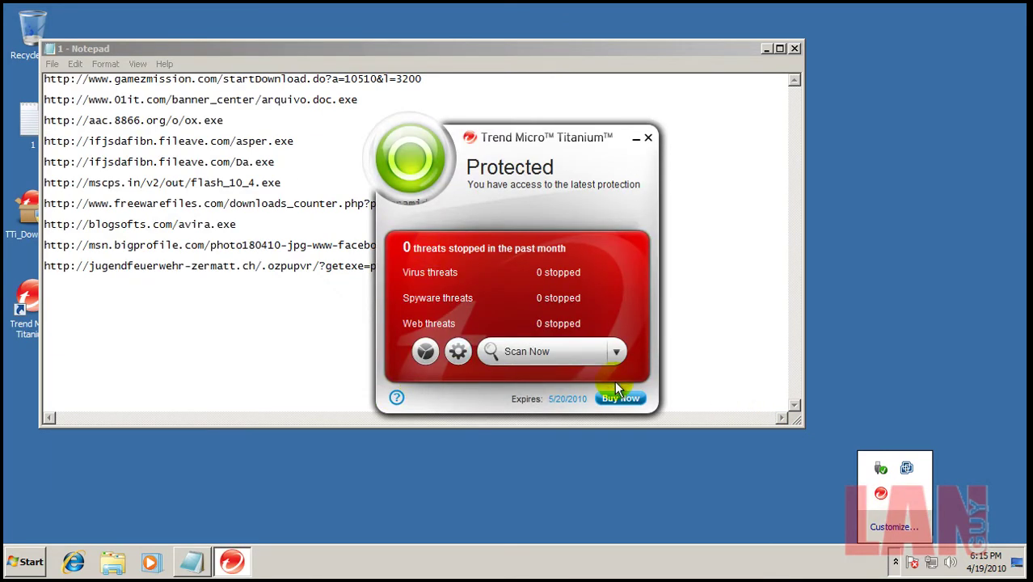
{"action": "left_click", "coordinate": [459, 351]}
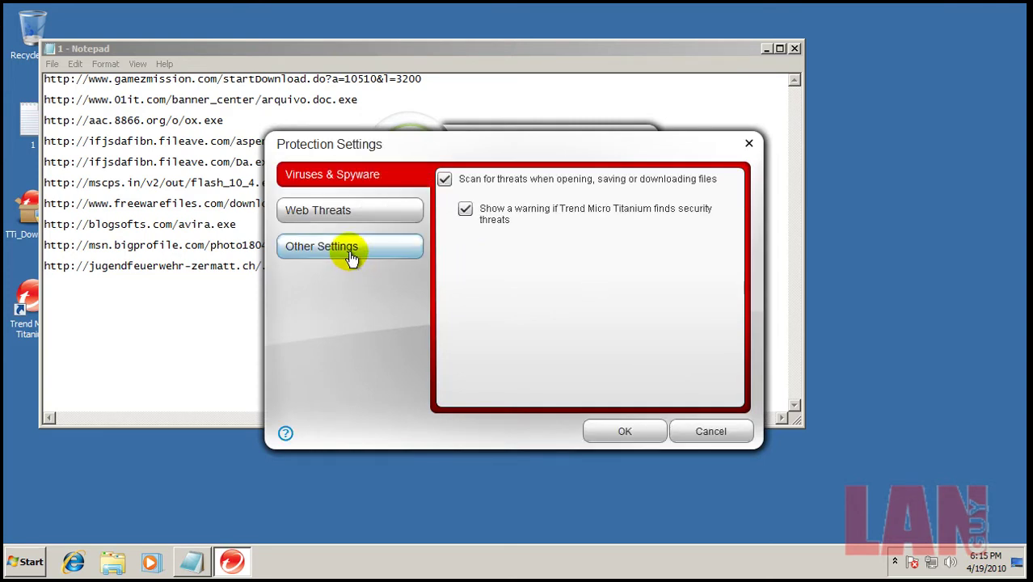
{"action": "left_click", "coordinate": [370, 209]}
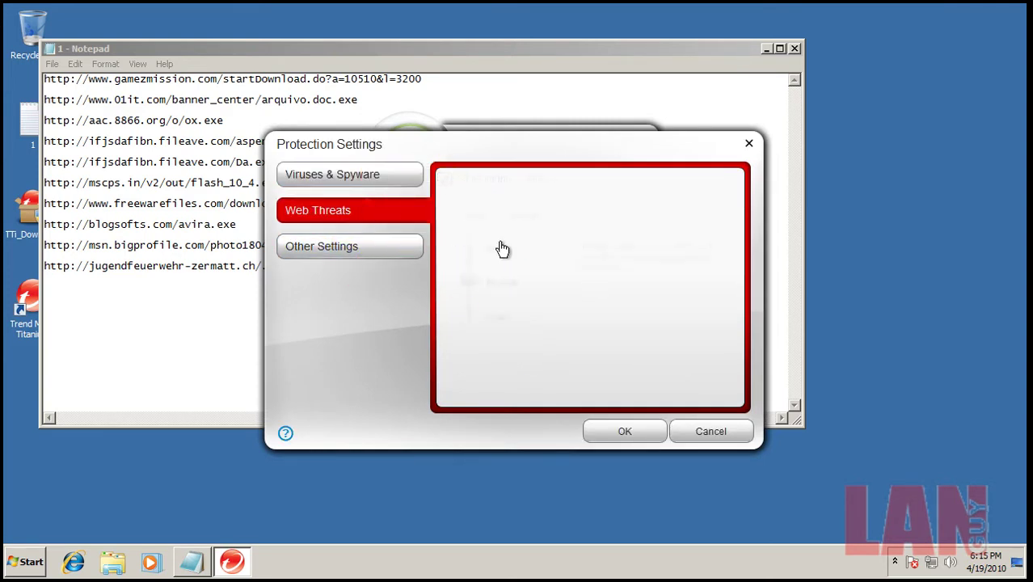
{"action": "left_click", "coordinate": [391, 252]}
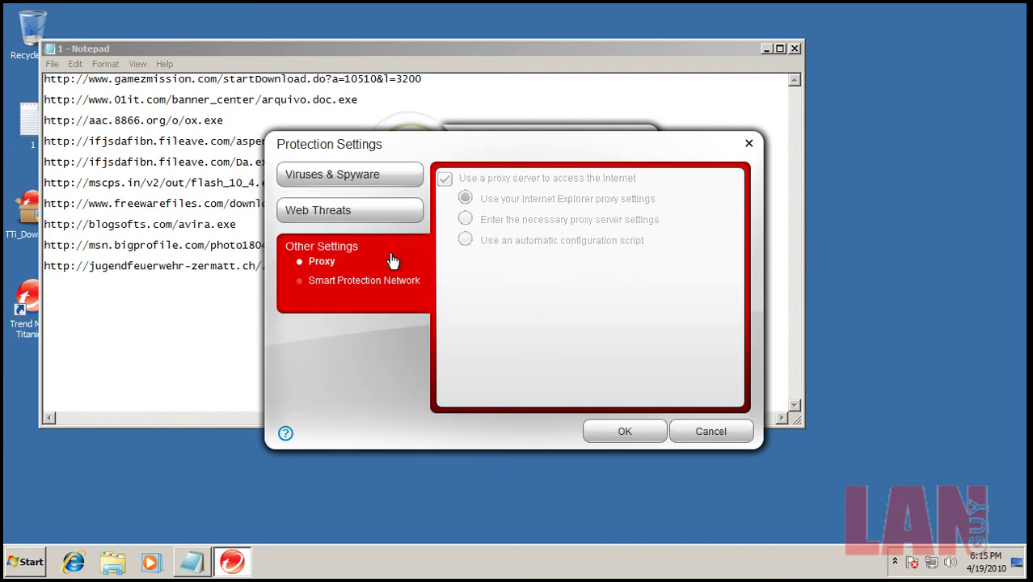
{"action": "left_click", "coordinate": [689, 434]}
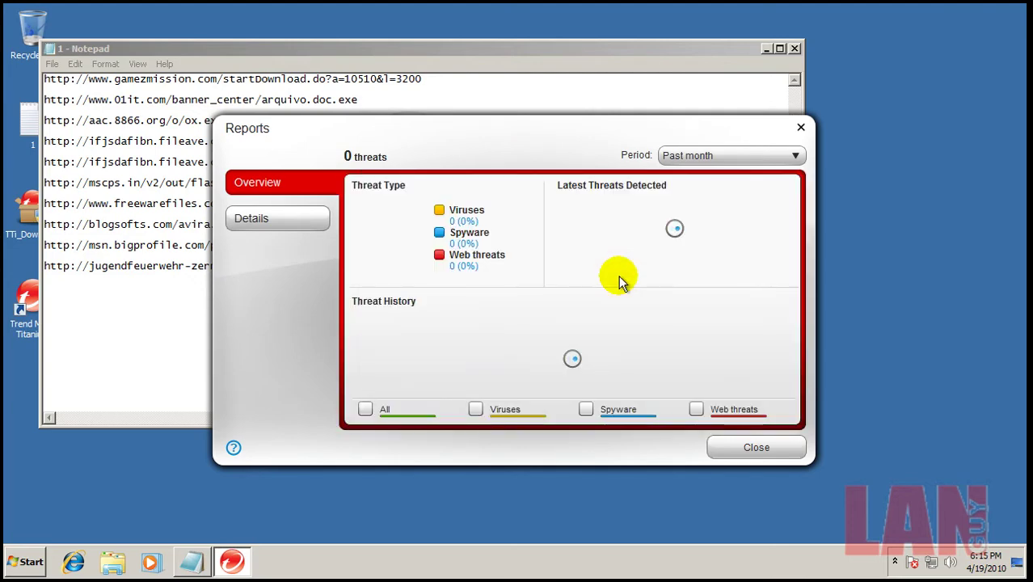
Step: Check the detailed threat reports showing no threats, then close the Trend Micro windows
{"action": "left_click", "coordinate": [285, 235]}
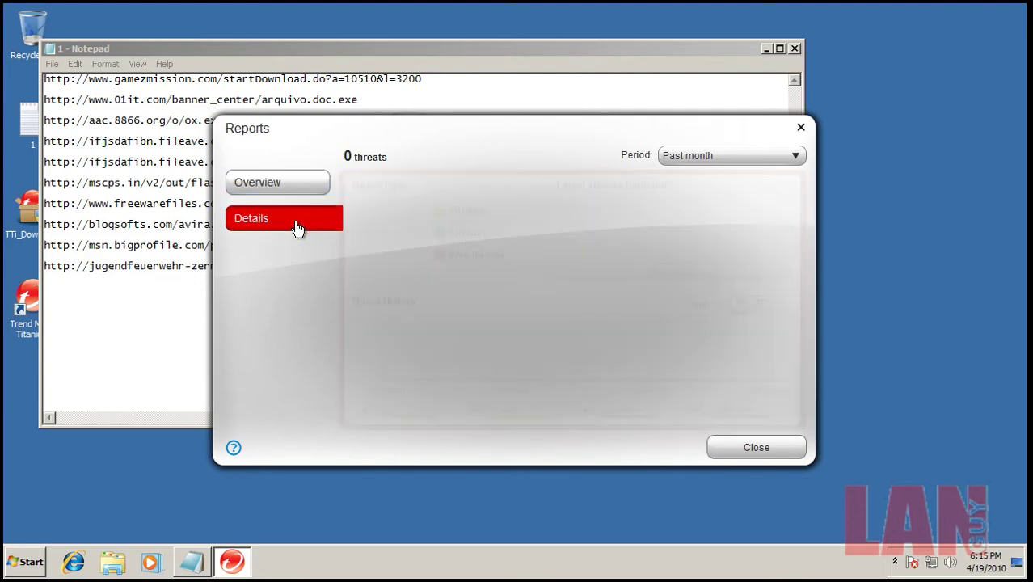
{"action": "left_click", "coordinate": [760, 447]}
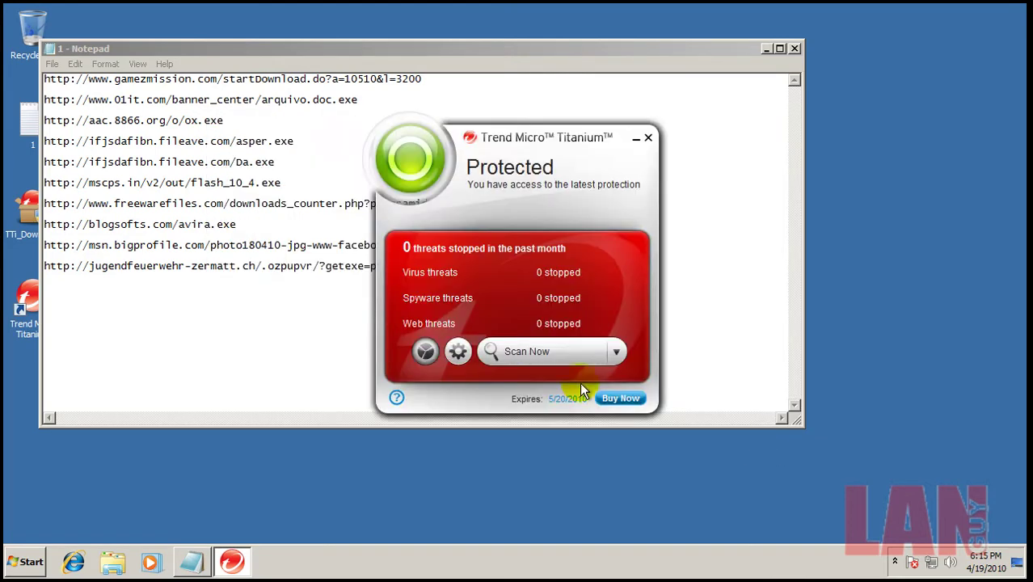
{"action": "left_click", "coordinate": [616, 351]}
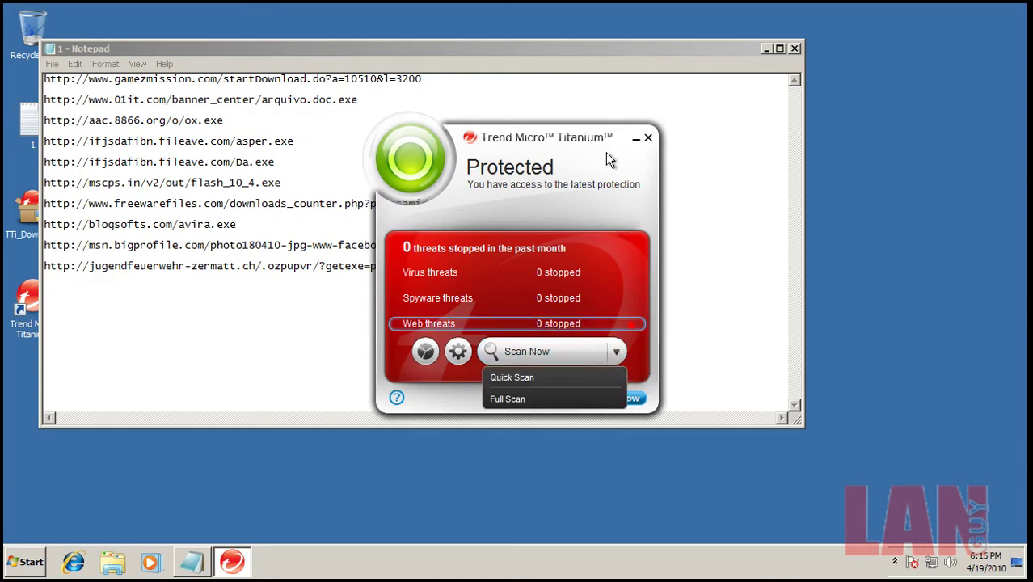
{"action": "key", "text": "Return"}
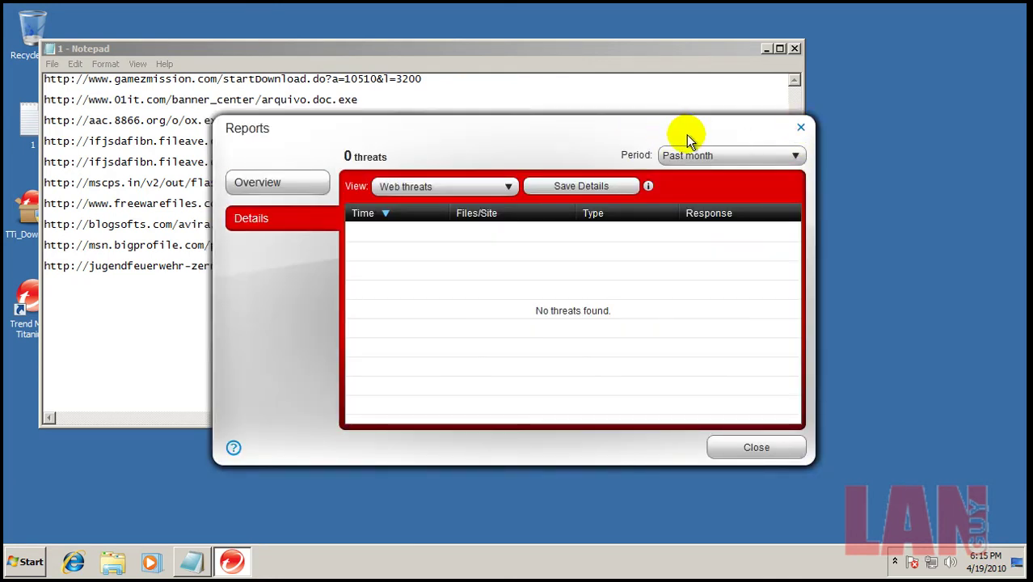
{"action": "left_click", "coordinate": [801, 128]}
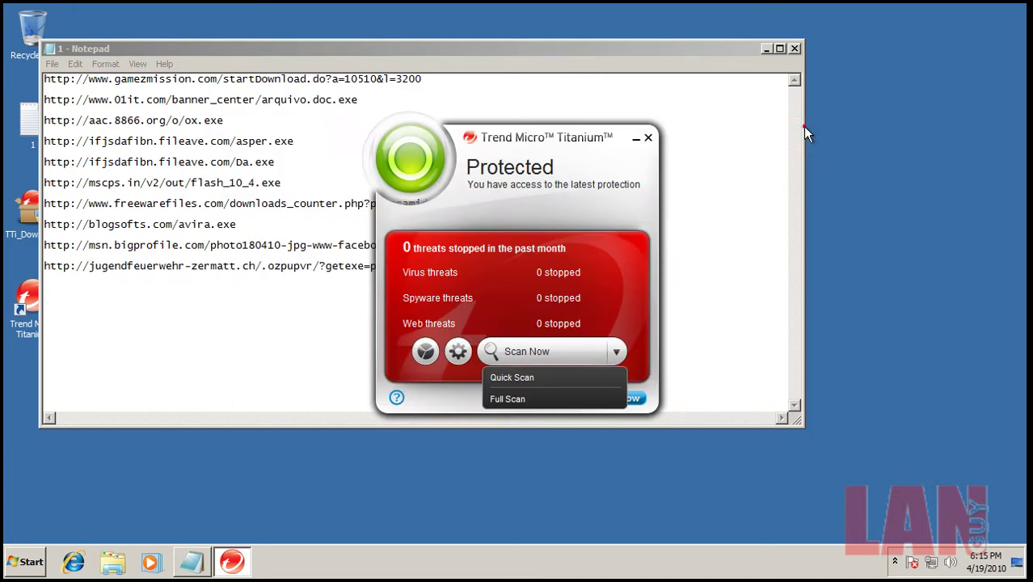
{"action": "left_click", "coordinate": [649, 139]}
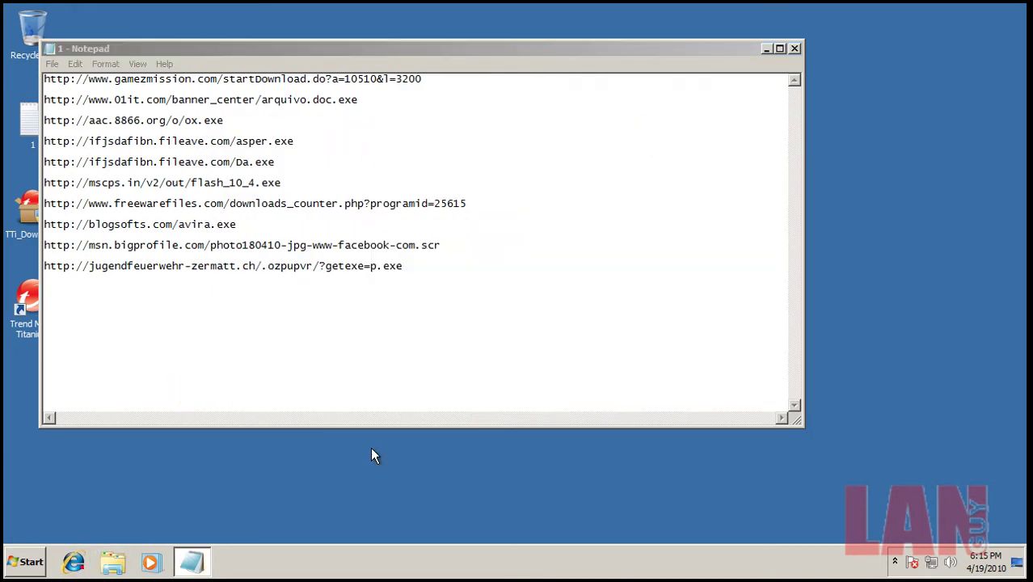
Step: Move the Notepad list down and copy the first gamezmission URL
{"action": "left_click_drag", "start_coordinate": [472, 49], "coordinate": [442, 285]}
{"action": "double_click", "coordinate": [371, 316]}
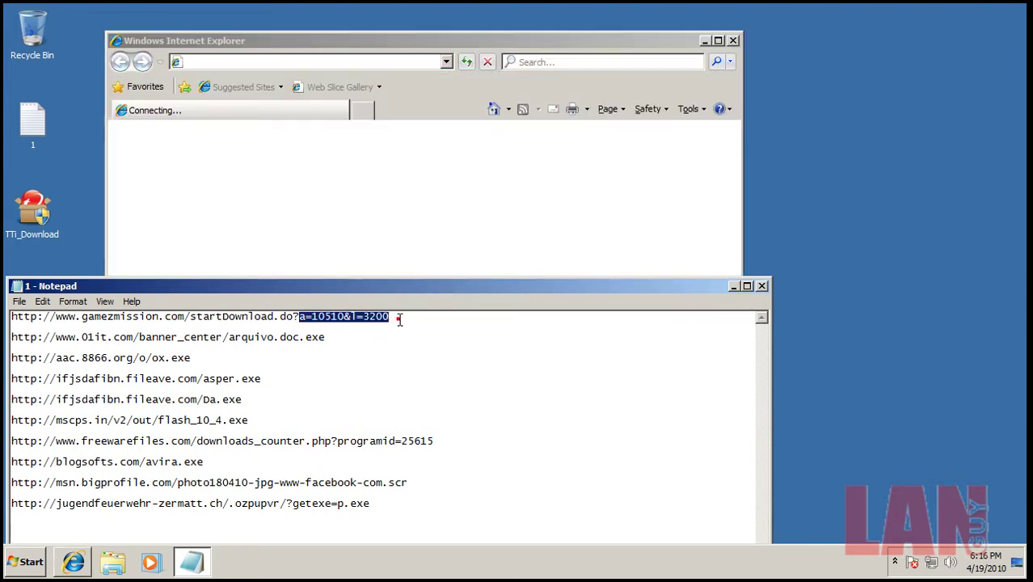
{"action": "left_click", "coordinate": [398, 319]}
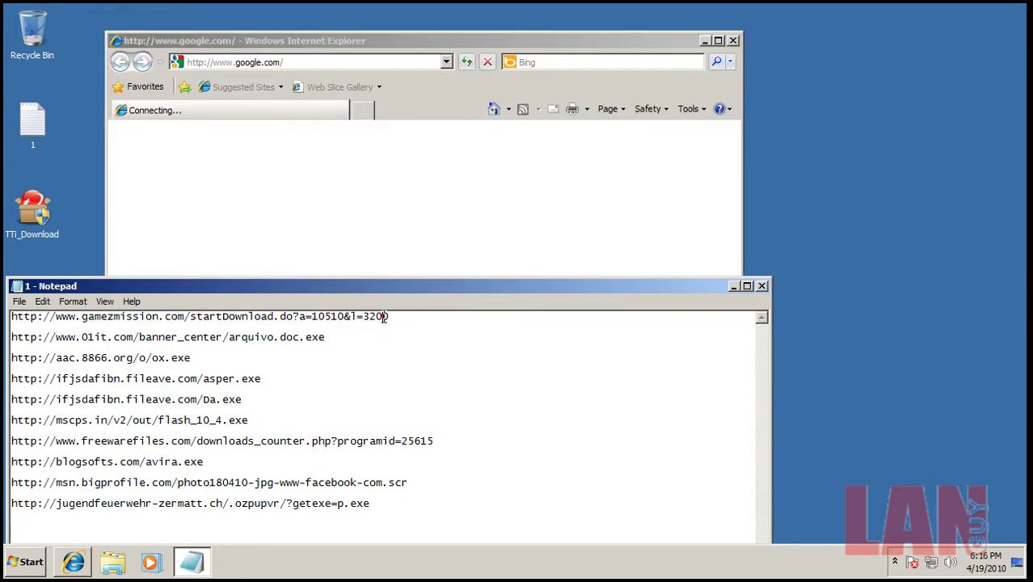
{"action": "left_click_drag", "start_coordinate": [389, 316], "coordinate": [11, 316]}
{"action": "right_click", "coordinate": [16, 315]}
{"action": "left_click", "coordinate": [65, 354]}
Step: Dismiss the IE 8 welcome and load the gamezmission URL in place of google.com
{"action": "left_click", "coordinate": [338, 146]}
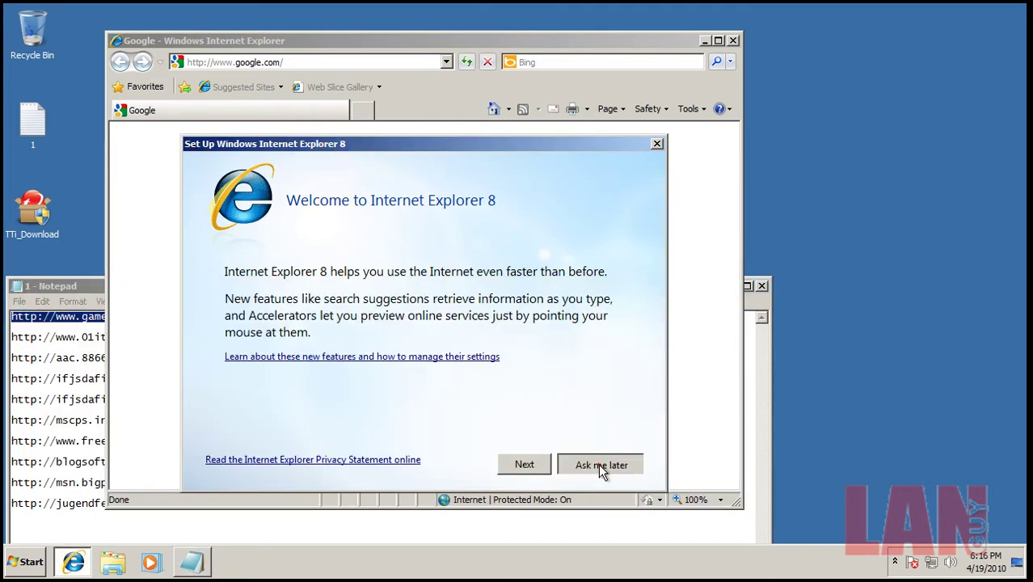
{"action": "left_click", "coordinate": [601, 465]}
{"action": "left_click", "coordinate": [357, 62]}
{"action": "right_click", "coordinate": [357, 62]}
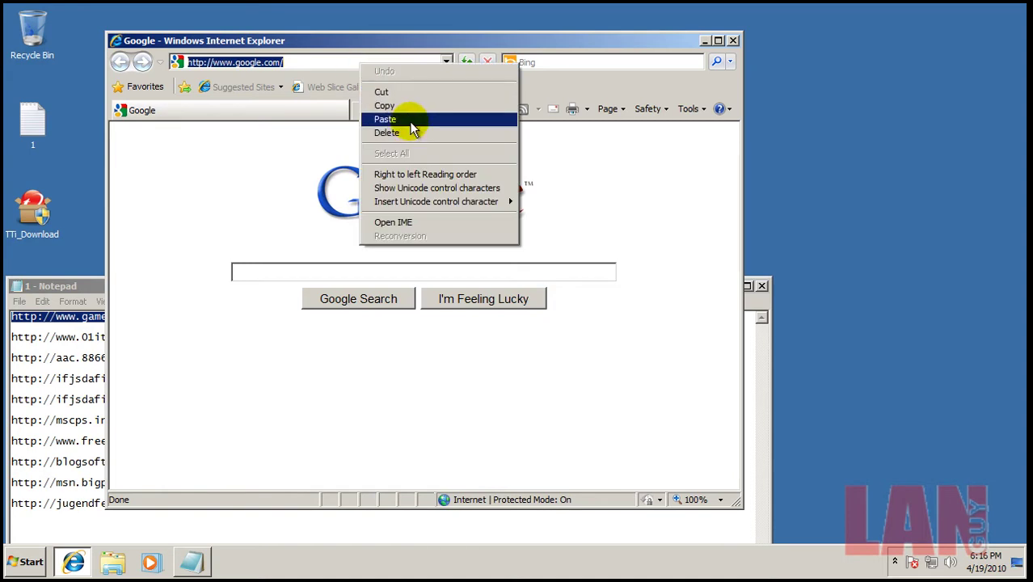
{"action": "left_click", "coordinate": [412, 121]}
{"action": "key", "text": "Return"}
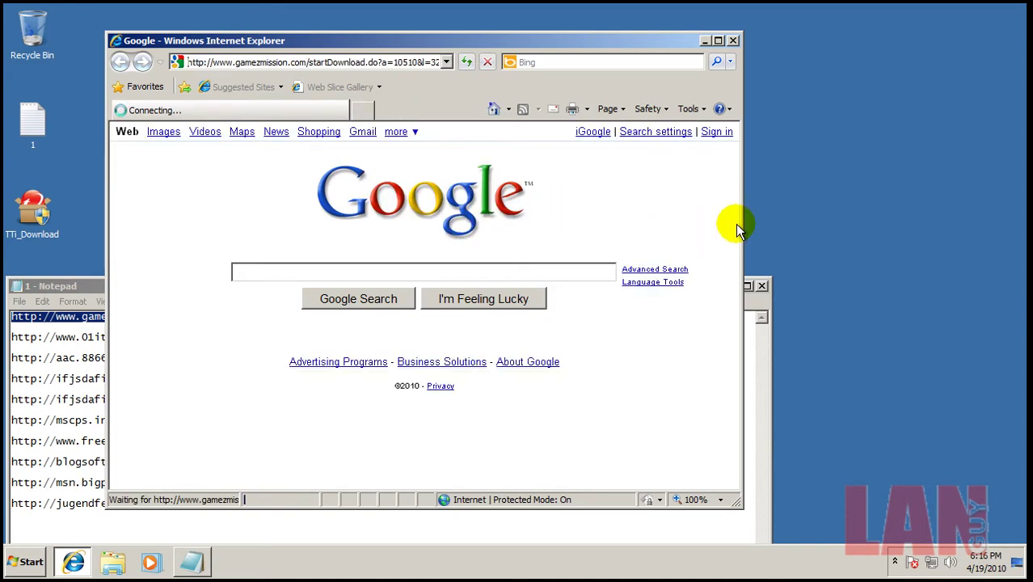
Step: Widen the browser and run the downloaded gamezmission_installer.exe
{"action": "left_click_drag", "start_coordinate": [737, 226], "coordinate": [865, 222]}
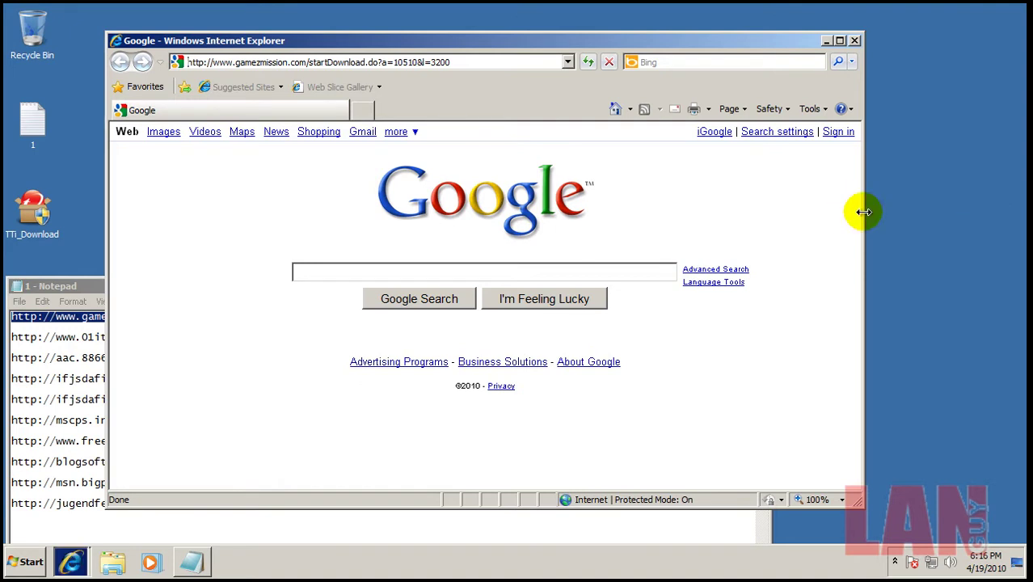
{"action": "mouse_move", "coordinate": [69, 556]}
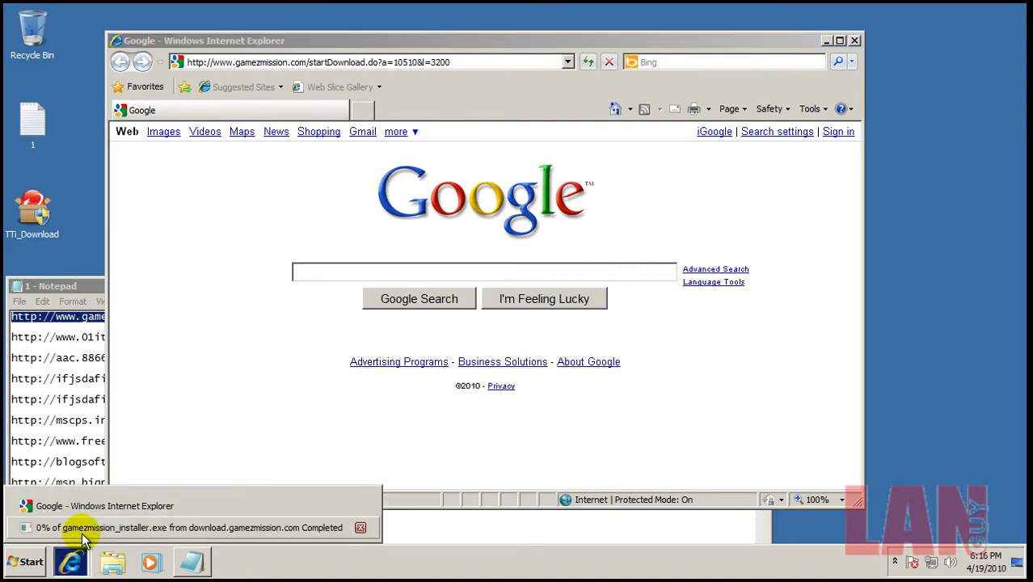
{"action": "left_click", "coordinate": [85, 530]}
{"action": "left_click", "coordinate": [492, 291]}
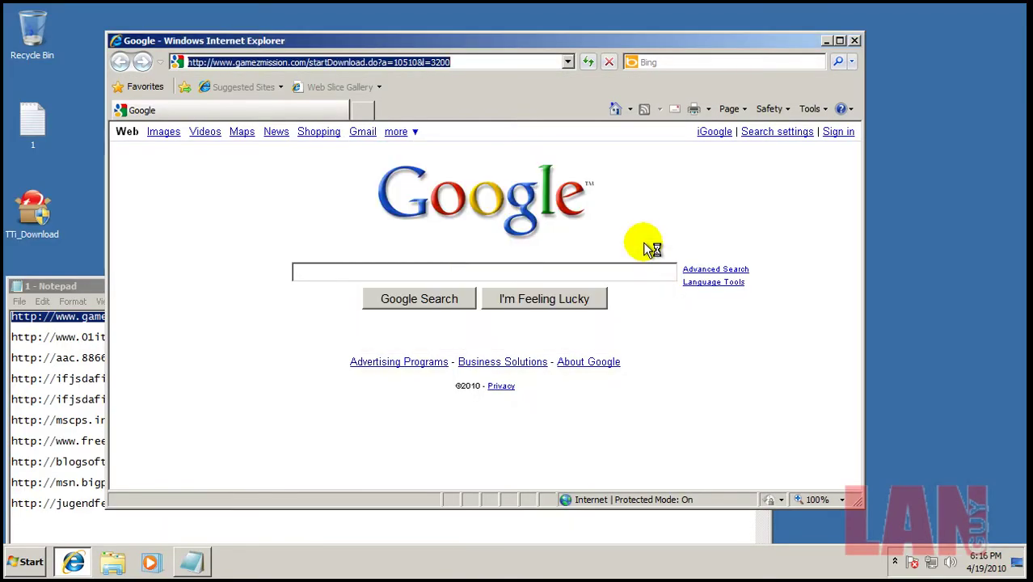
Step: Copy the second URL, the 01it.com link, from the Notepad list
{"action": "left_click", "coordinate": [84, 283]}
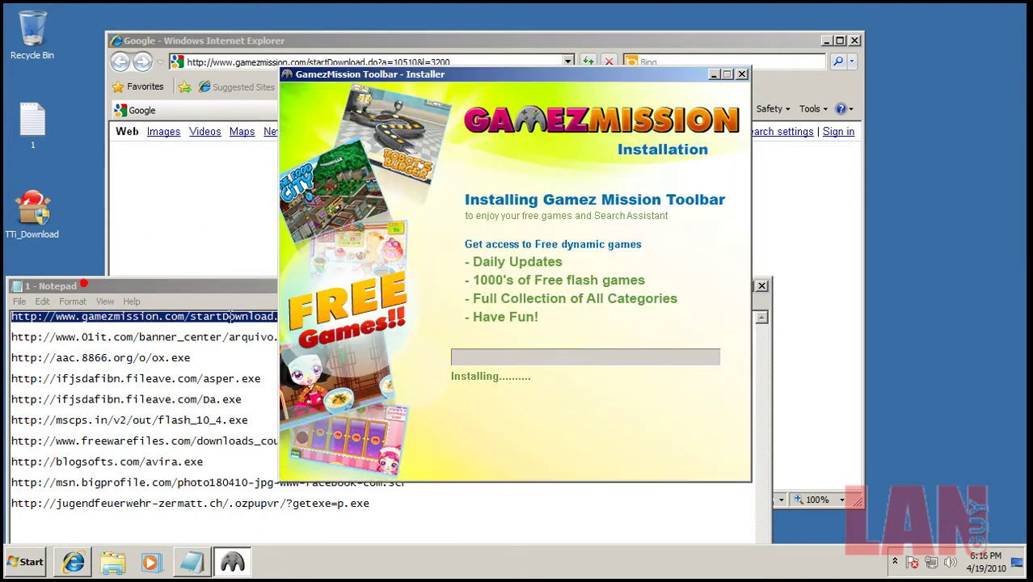
{"action": "left_click", "coordinate": [516, 36]}
{"action": "left_click", "coordinate": [85, 287]}
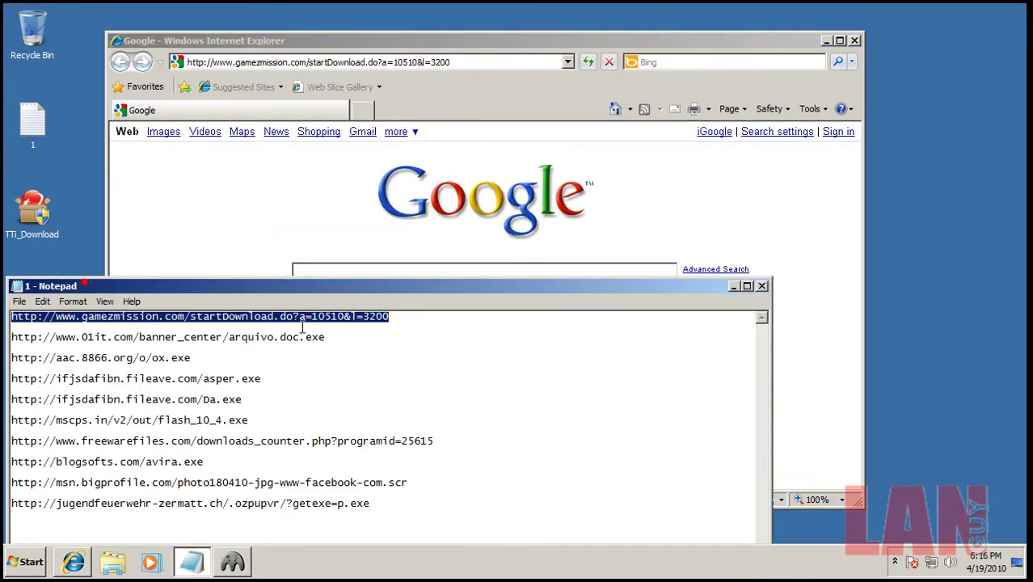
{"action": "left_click", "coordinate": [327, 337]}
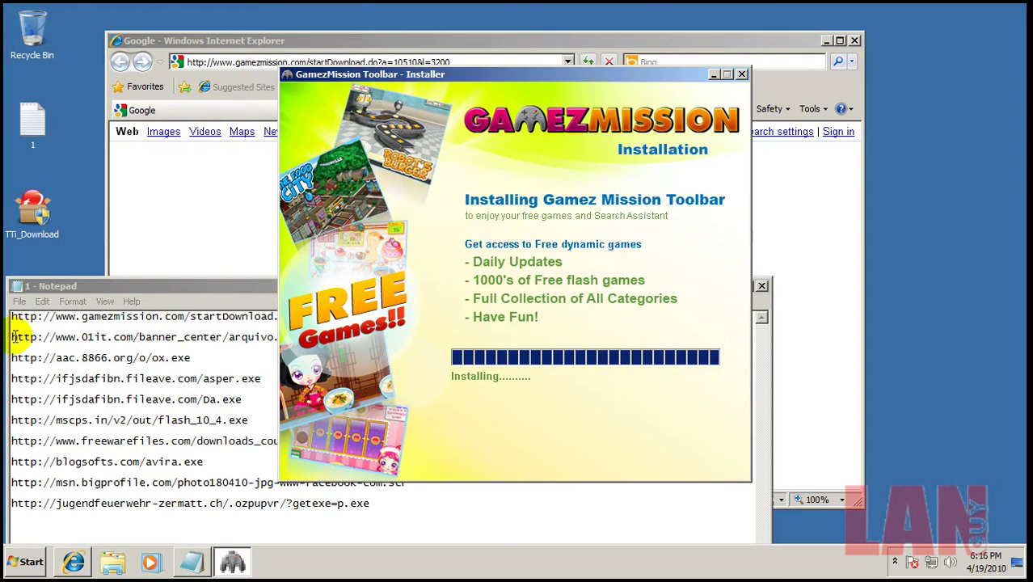
{"action": "left_click", "coordinate": [13, 336]}
{"action": "left_click", "coordinate": [326, 338], "text": "shift"}
{"action": "right_click", "coordinate": [318, 342]}
{"action": "left_click", "coordinate": [341, 383]}
Step: Paste the 01it.com URL into IE's address bar and load it
{"action": "left_click", "coordinate": [226, 233]}
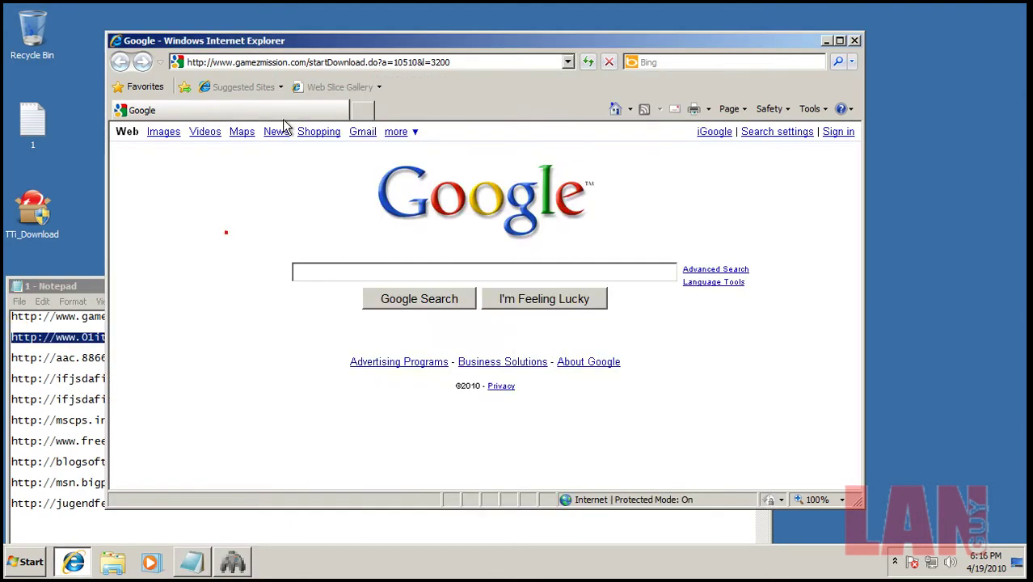
{"action": "right_click", "coordinate": [326, 63]}
{"action": "left_click", "coordinate": [370, 121]}
{"action": "key", "text": "Return"}
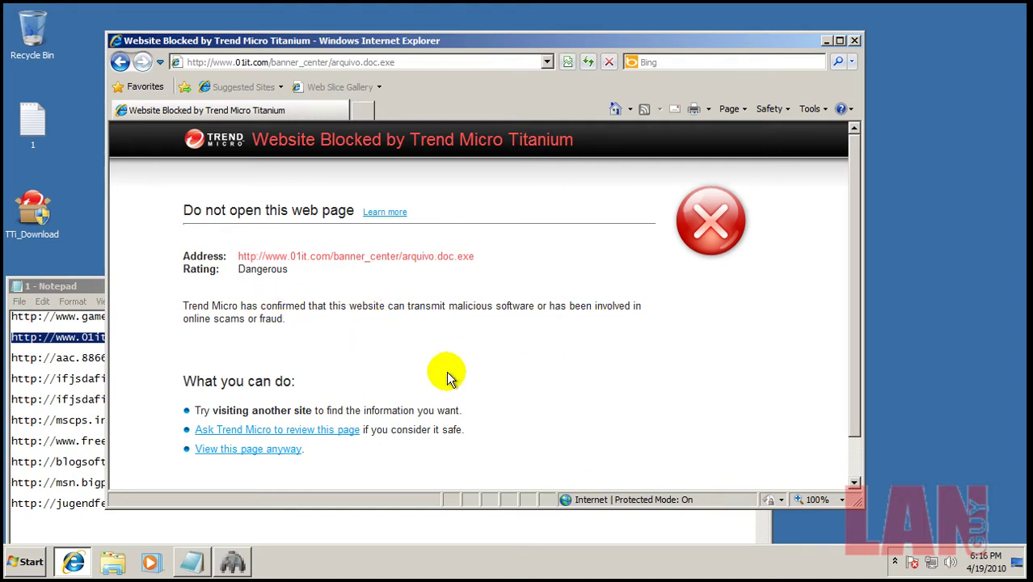
Step: View the blocked page anyway, then reload the 01it.com URL
{"action": "scroll", "coordinate": [612, 407], "scroll_direction": "down", "scroll_amount": 1}
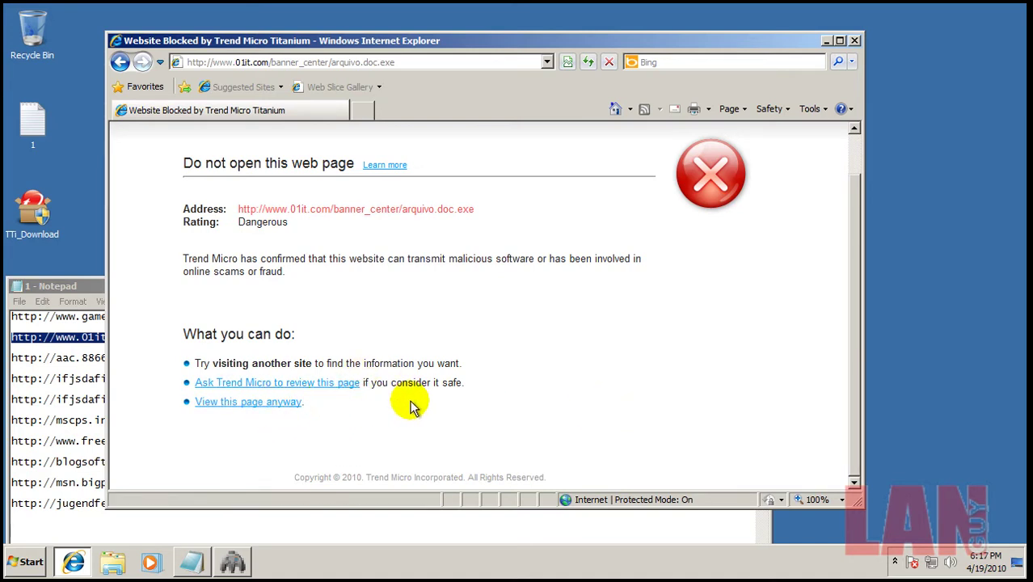
{"action": "left_click", "coordinate": [260, 404]}
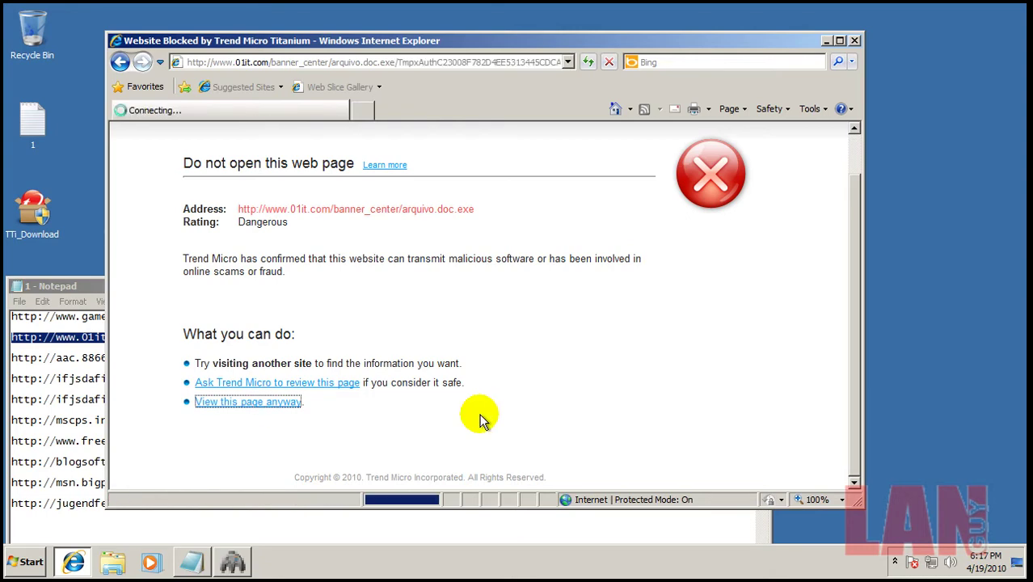
{"action": "left_click", "coordinate": [341, 64]}
{"action": "right_click", "coordinate": [341, 65]}
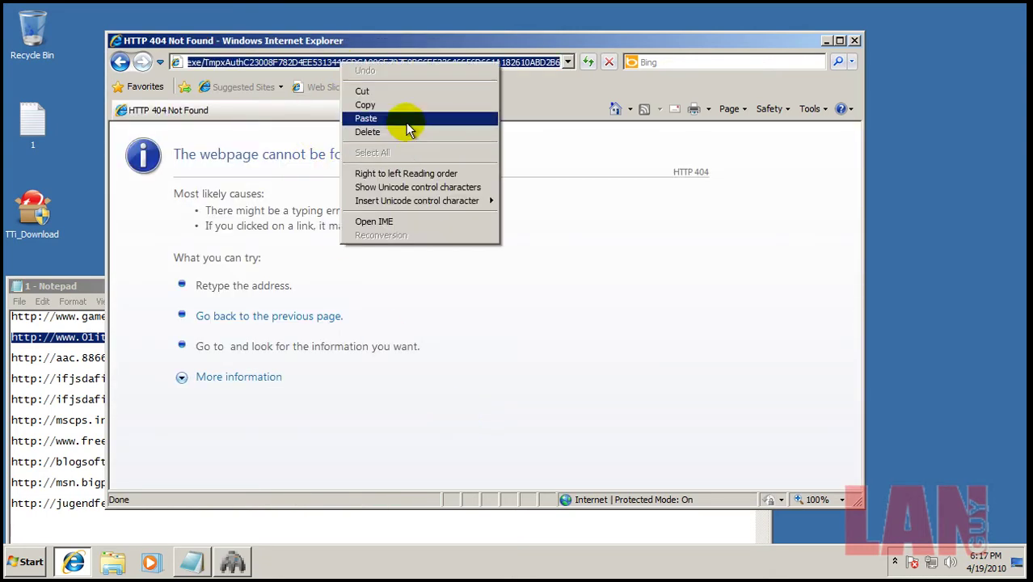
{"action": "left_click", "coordinate": [411, 120]}
{"action": "key", "text": "Return"}
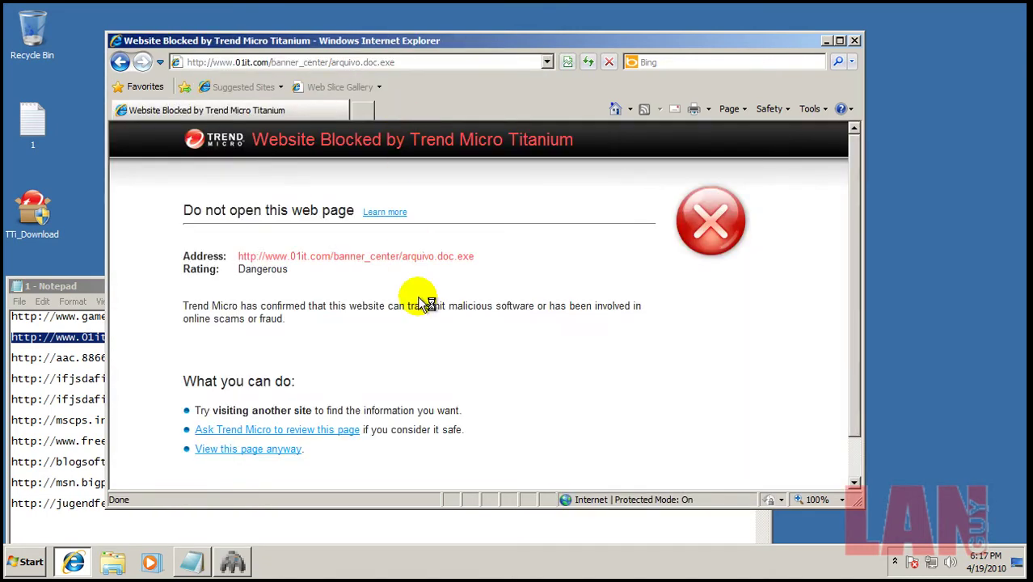
Step: Copy the third URL, the aac.8866.org ox.exe link, and dismiss the setup error
{"action": "left_click", "coordinate": [75, 356]}
{"action": "left_click_drag", "start_coordinate": [207, 357], "coordinate": [17, 358]}
{"action": "right_click", "coordinate": [18, 357]}
{"action": "left_click", "coordinate": [77, 405]}
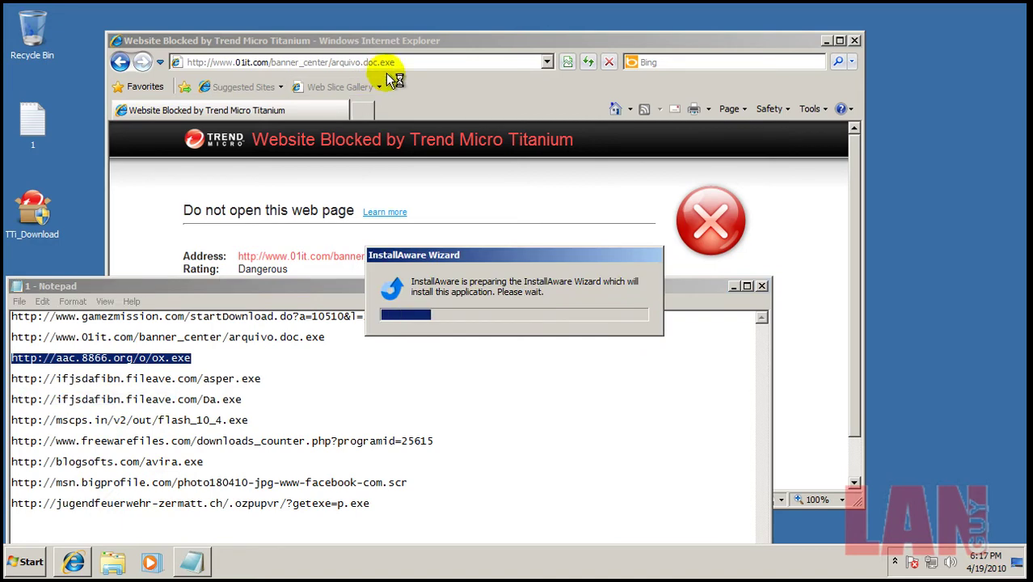
{"action": "left_click", "coordinate": [415, 63]}
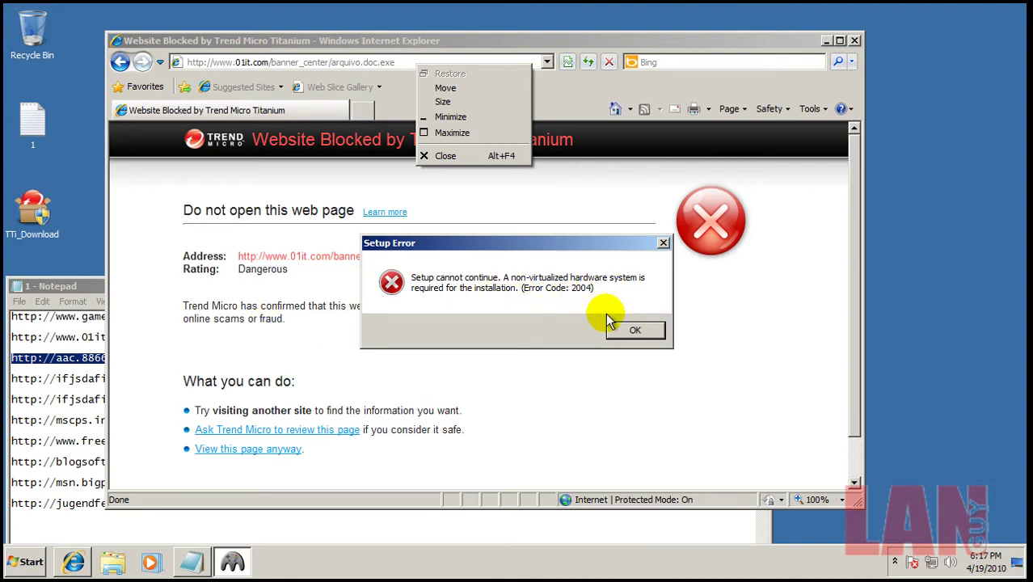
{"action": "left_click", "coordinate": [635, 329]}
Step: Load the aac.8866.org ox.exe URL in Internet Explorer
{"action": "left_click", "coordinate": [409, 63]}
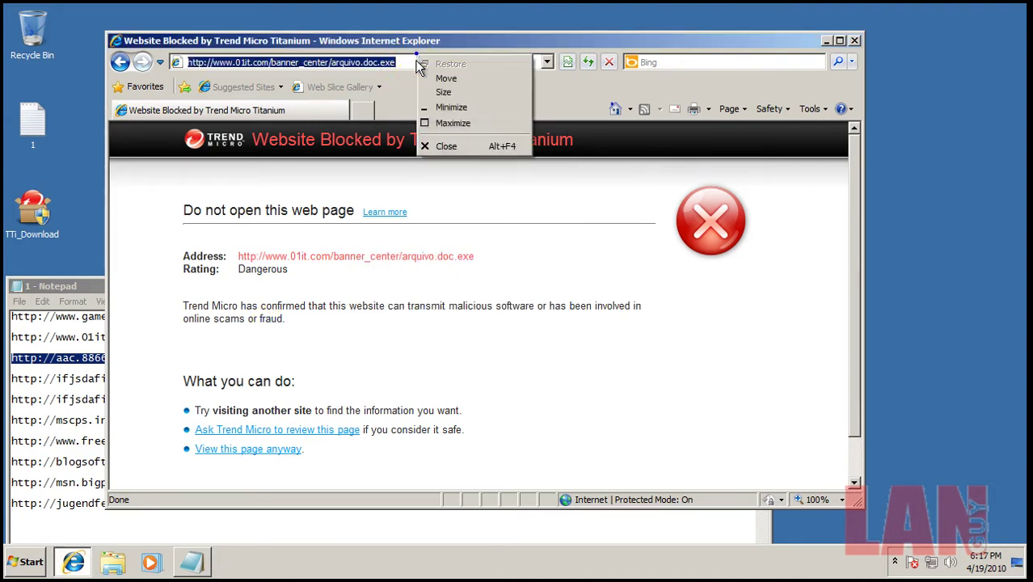
{"action": "right_click", "coordinate": [398, 60]}
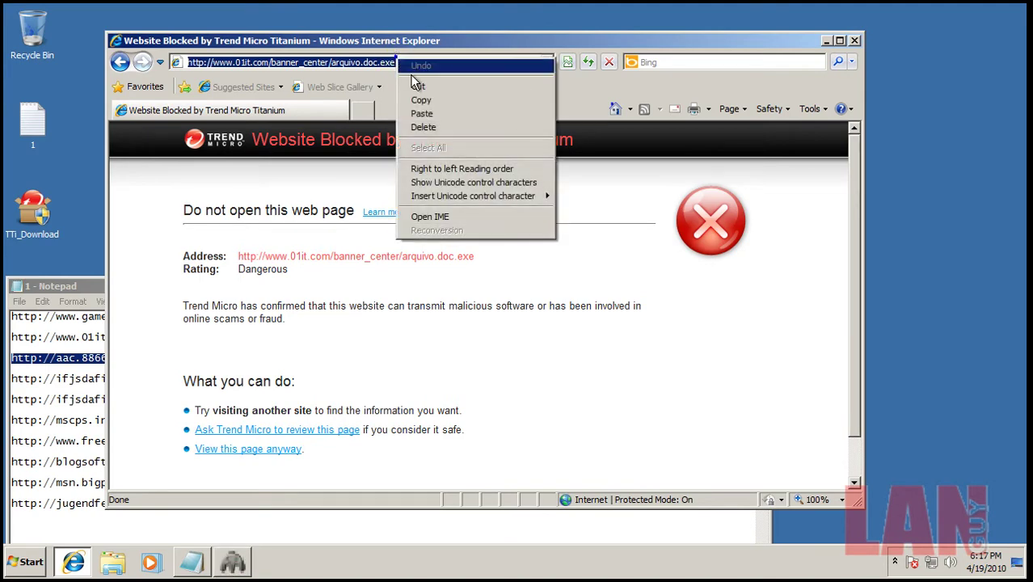
{"action": "left_click", "coordinate": [428, 117]}
{"action": "key", "text": "Return"}
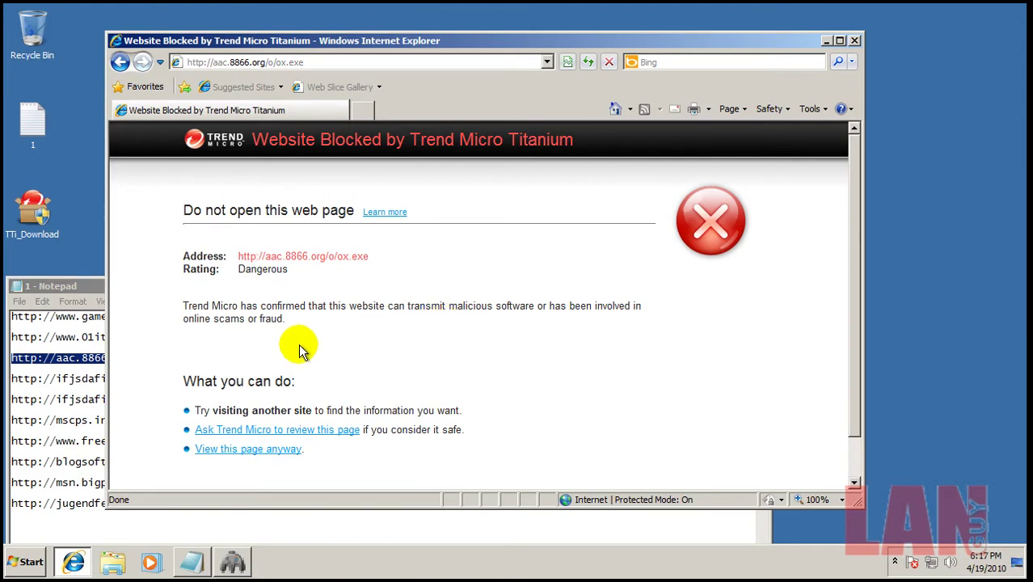
Step: Copy the fileave.com asper.exe URL from Notepad and load it in IE
{"action": "left_click", "coordinate": [55, 380]}
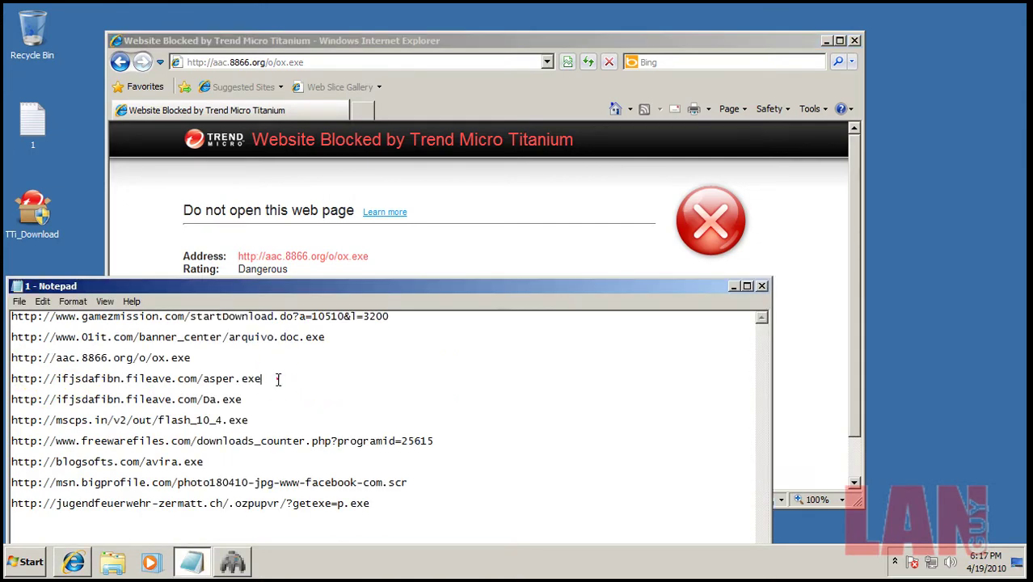
{"action": "double_click", "coordinate": [277, 378]}
{"action": "right_click", "coordinate": [275, 378]}
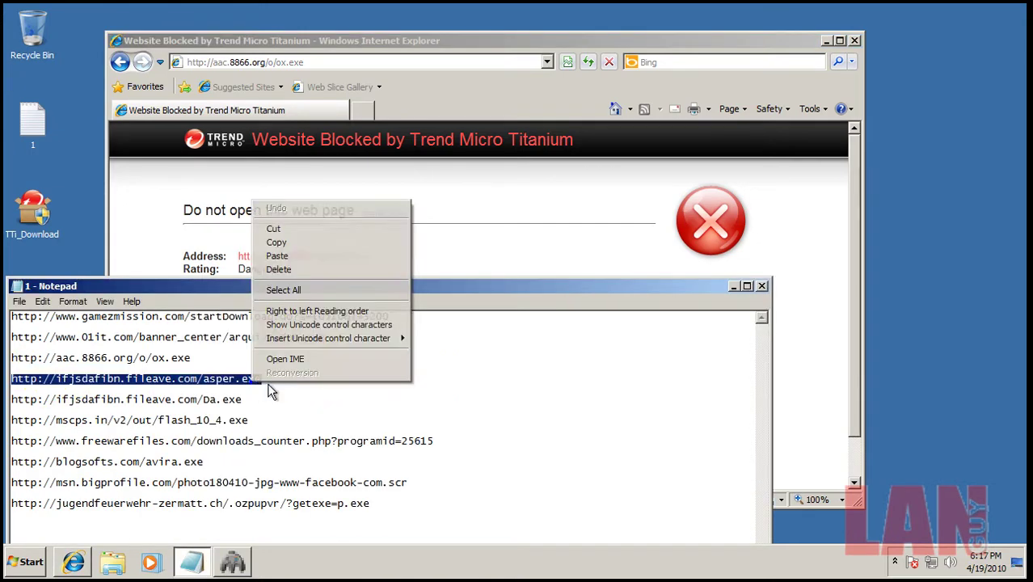
{"action": "left_click", "coordinate": [307, 245]}
{"action": "left_click", "coordinate": [376, 67]}
{"action": "right_click", "coordinate": [376, 67]}
{"action": "left_click", "coordinate": [429, 116]}
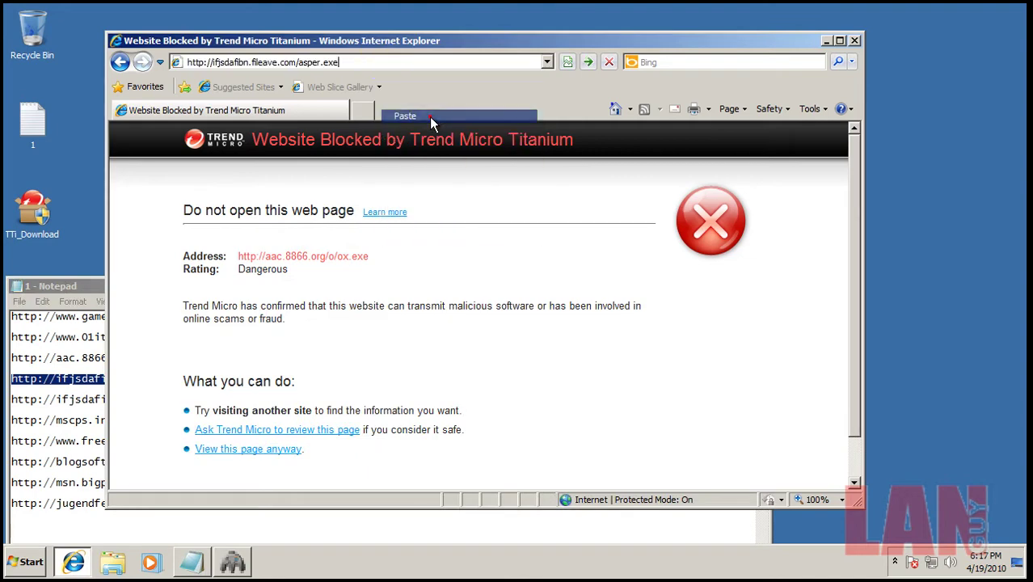
{"action": "key", "text": "Return"}
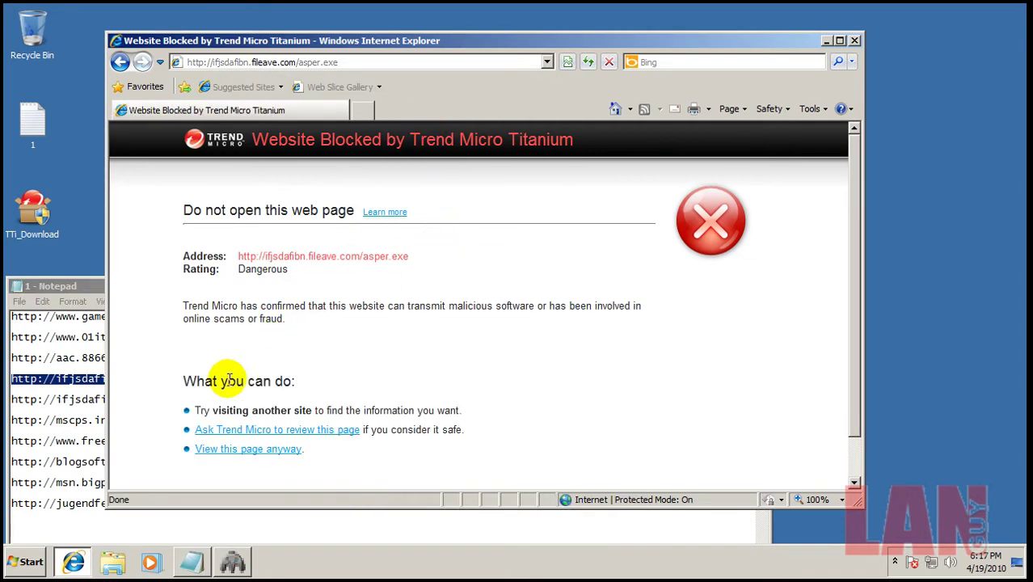
Step: Copy the Da.exe URL from Notepad and load it in IE
{"action": "left_click", "coordinate": [92, 400]}
{"action": "double_click", "coordinate": [256, 402]}
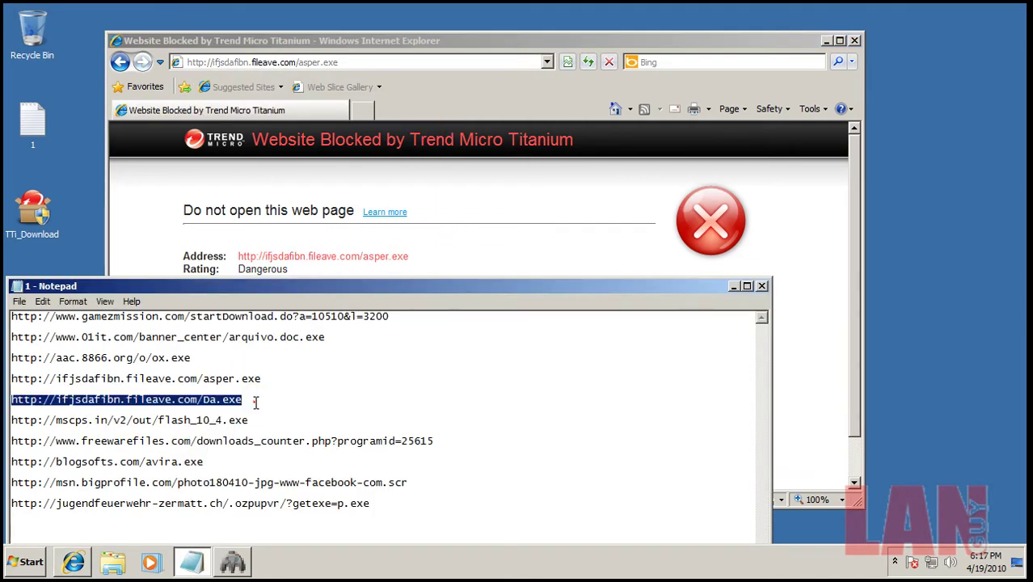
{"action": "right_click", "coordinate": [216, 408]}
{"action": "left_click", "coordinate": [276, 270]}
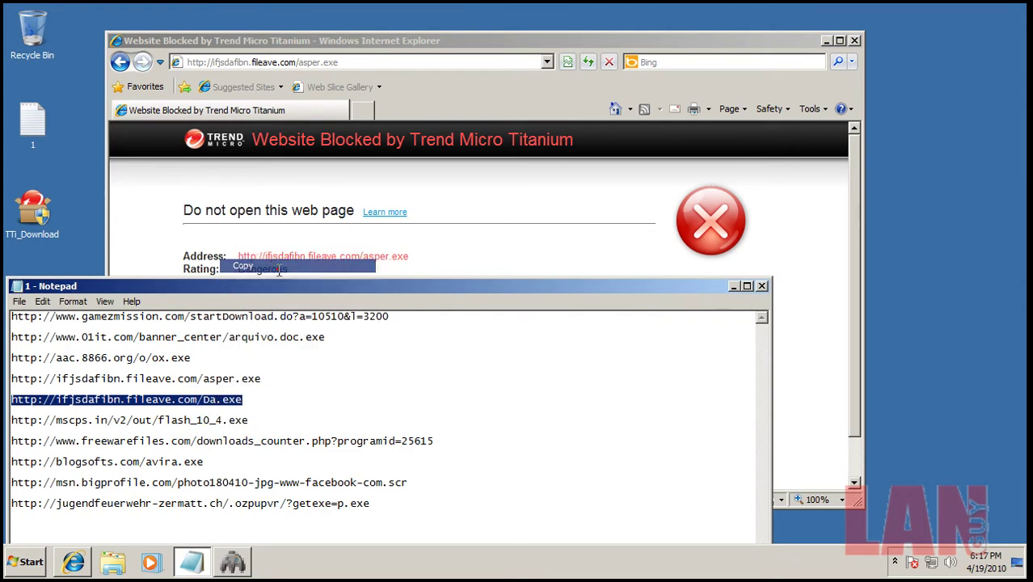
{"action": "left_click", "coordinate": [352, 65]}
{"action": "right_click", "coordinate": [357, 65]}
{"action": "left_click", "coordinate": [431, 118]}
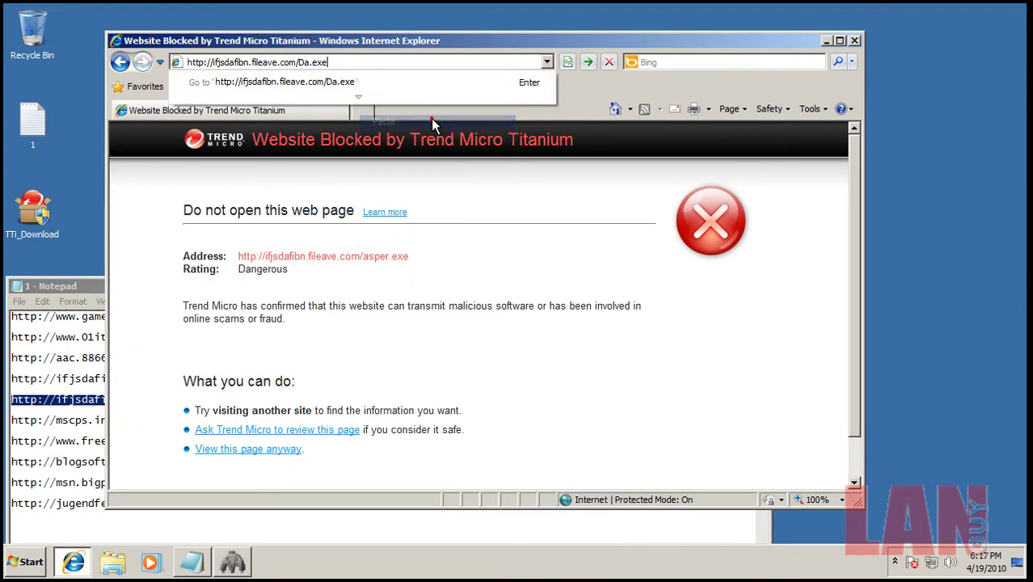
{"action": "key", "text": "Return"}
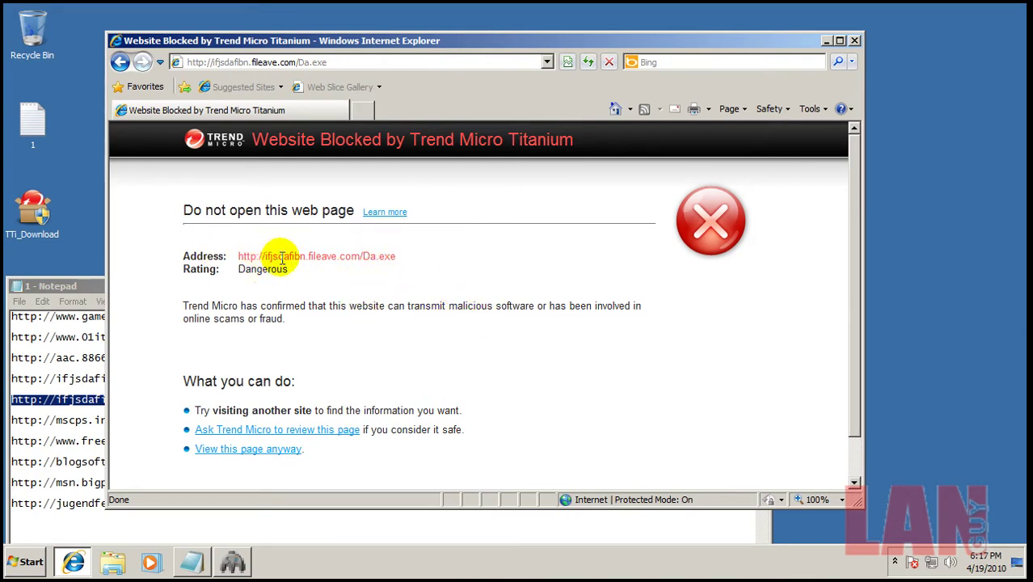
Step: Copy the mscps flash_10_4.exe URL from Notepad and load it in IE
{"action": "left_click", "coordinate": [94, 419]}
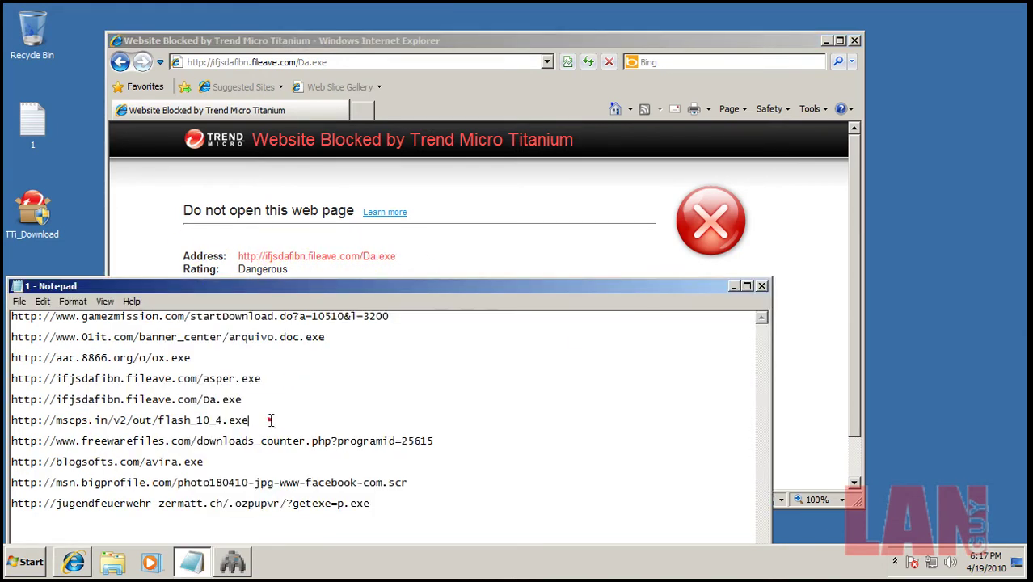
{"action": "double_click", "coordinate": [270, 420]}
{"action": "right_click", "coordinate": [233, 421]}
{"action": "left_click", "coordinate": [300, 281]}
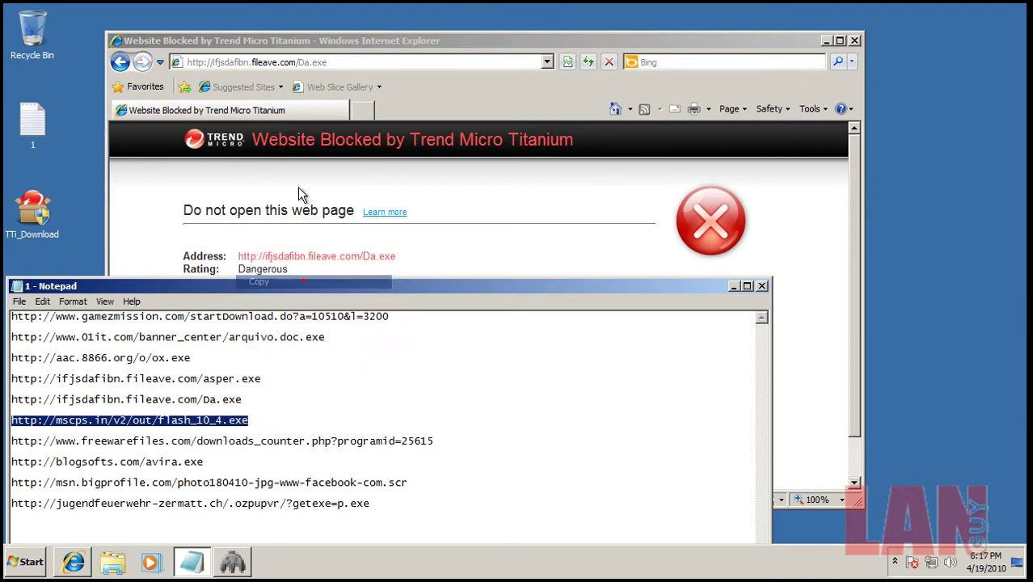
{"action": "left_click", "coordinate": [340, 63]}
{"action": "right_click", "coordinate": [344, 65]}
{"action": "left_click", "coordinate": [400, 119]}
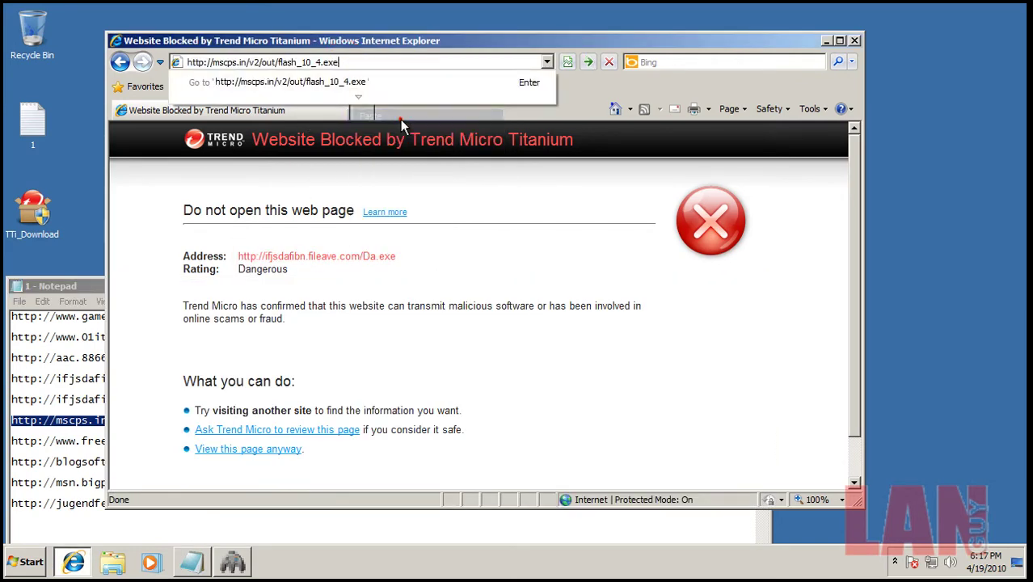
{"action": "key", "text": "Return"}
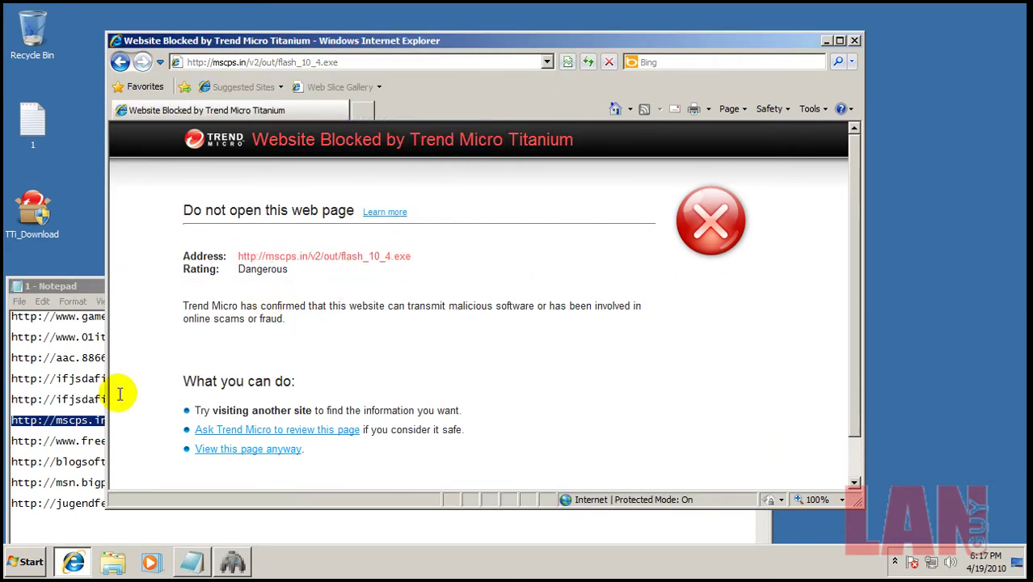
Step: Copy the freewarefiles URL from Notepad and load it in IE
{"action": "left_click", "coordinate": [71, 441]}
{"action": "left_click", "coordinate": [437, 441]}
{"action": "left_click_drag", "start_coordinate": [456, 442], "coordinate": [11, 441]}
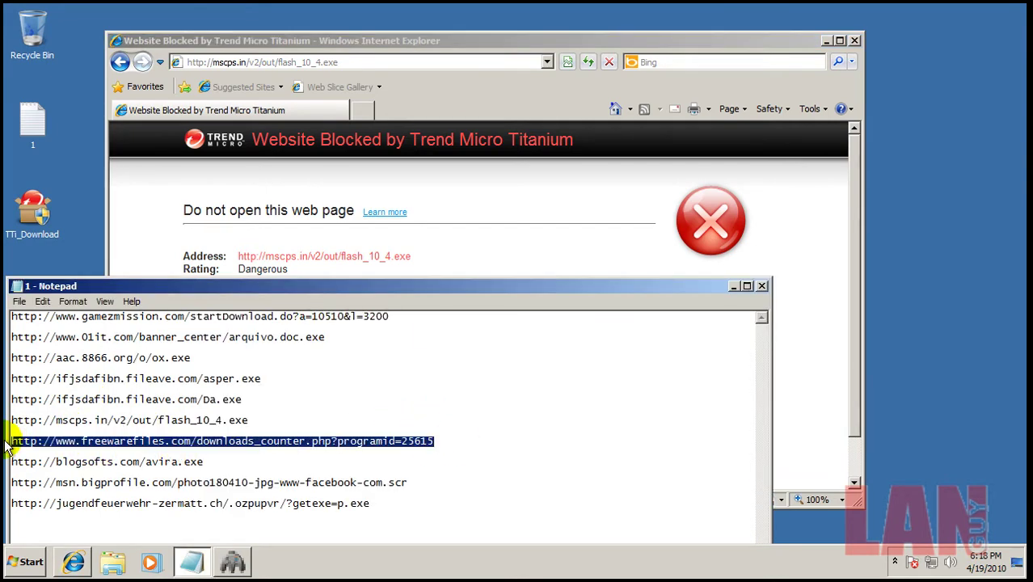
{"action": "right_click", "coordinate": [8, 445]}
{"action": "left_click", "coordinate": [73, 300]}
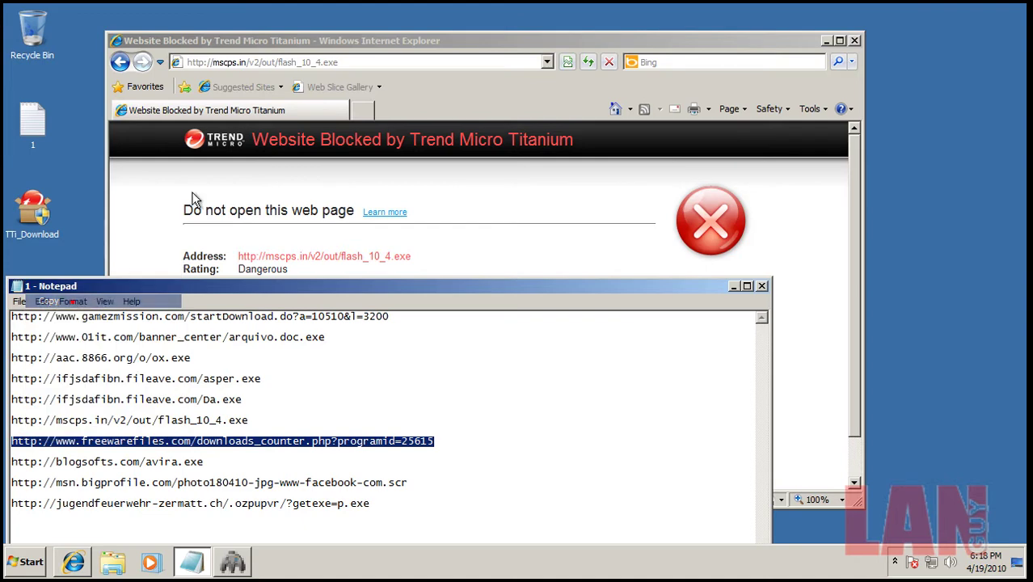
{"action": "left_click", "coordinate": [307, 65]}
{"action": "right_click", "coordinate": [348, 63]}
{"action": "left_click", "coordinate": [380, 119]}
{"action": "key", "text": "Return"}
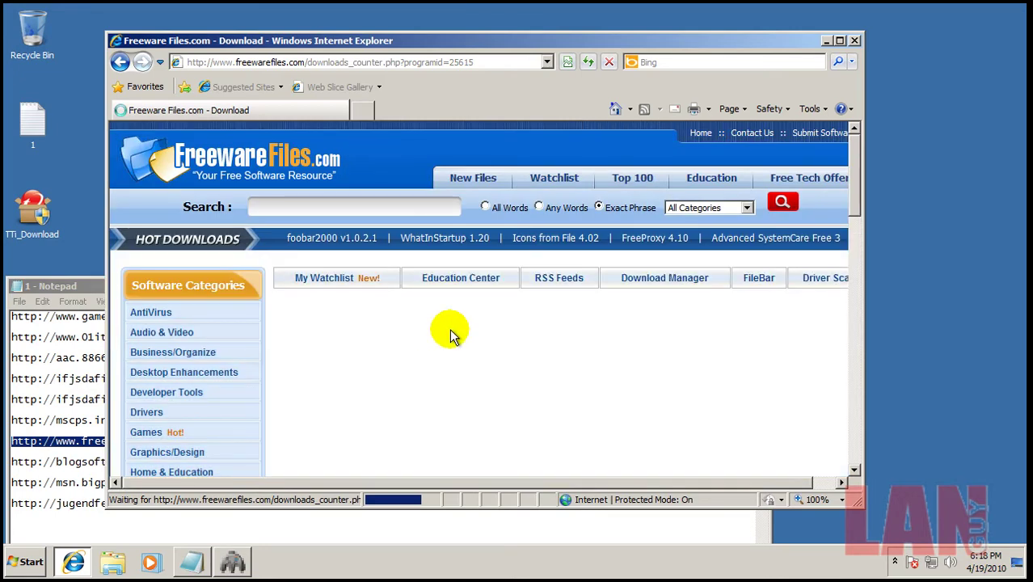
Step: Download and run the Free Fire Screensaver freefire.exe, then clear the Notepad selection
{"action": "scroll", "coordinate": [450, 336], "scroll_direction": "down", "scroll_amount": 3}
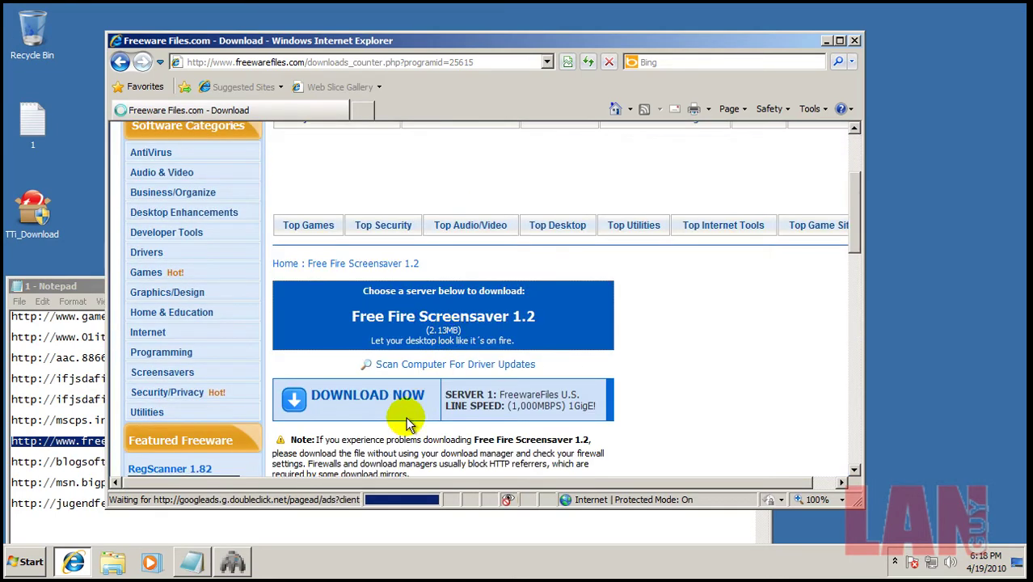
{"action": "left_click", "coordinate": [404, 399]}
{"action": "left_click", "coordinate": [481, 287]}
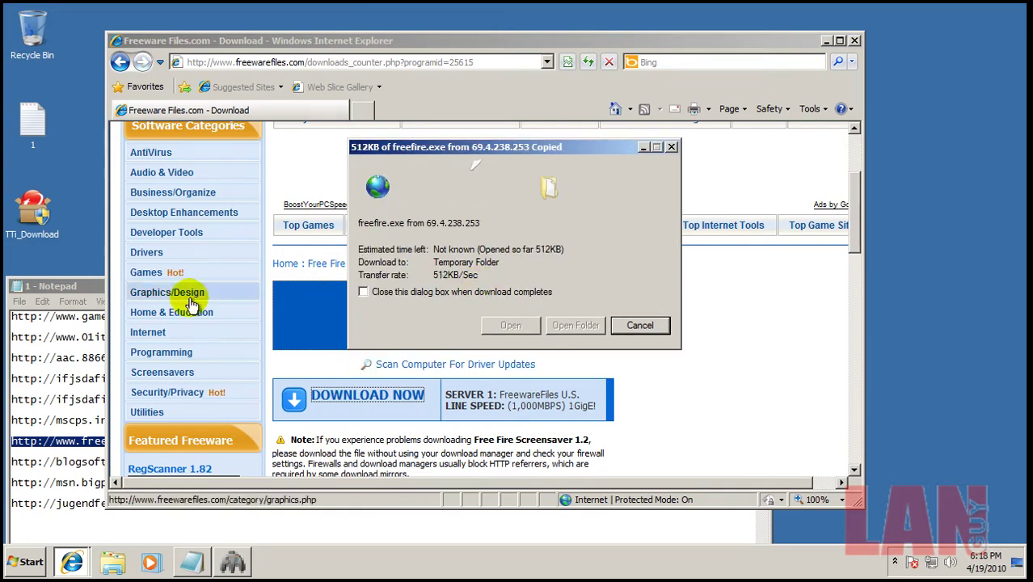
{"action": "left_click", "coordinate": [97, 289]}
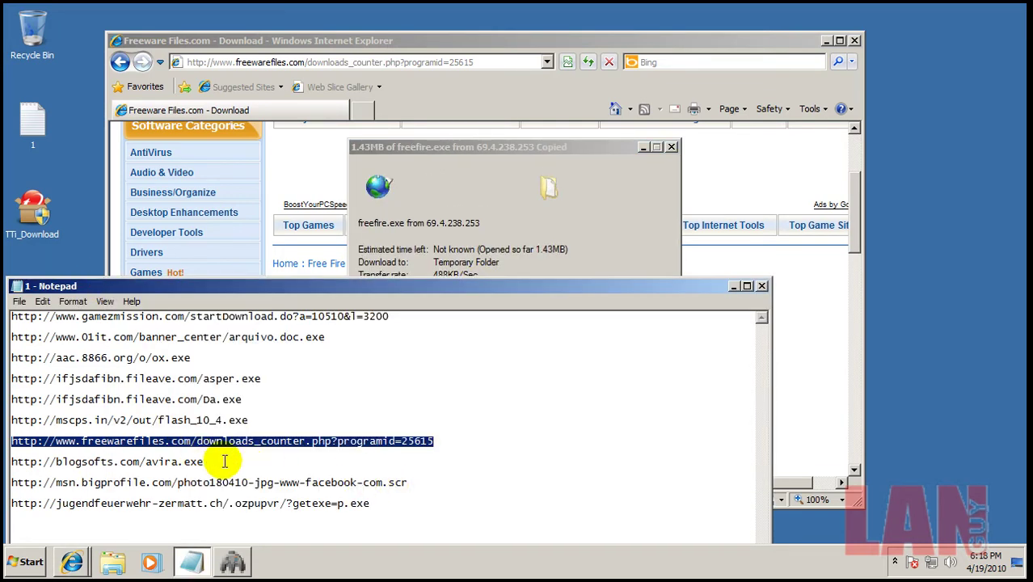
{"action": "left_click", "coordinate": [222, 461]}
Step: Load the avira.exe link from the Notepad list in Internet Explorer and run the download
{"action": "left_click", "coordinate": [13, 461], "text": "shift"}
{"action": "right_click", "coordinate": [11, 459]}
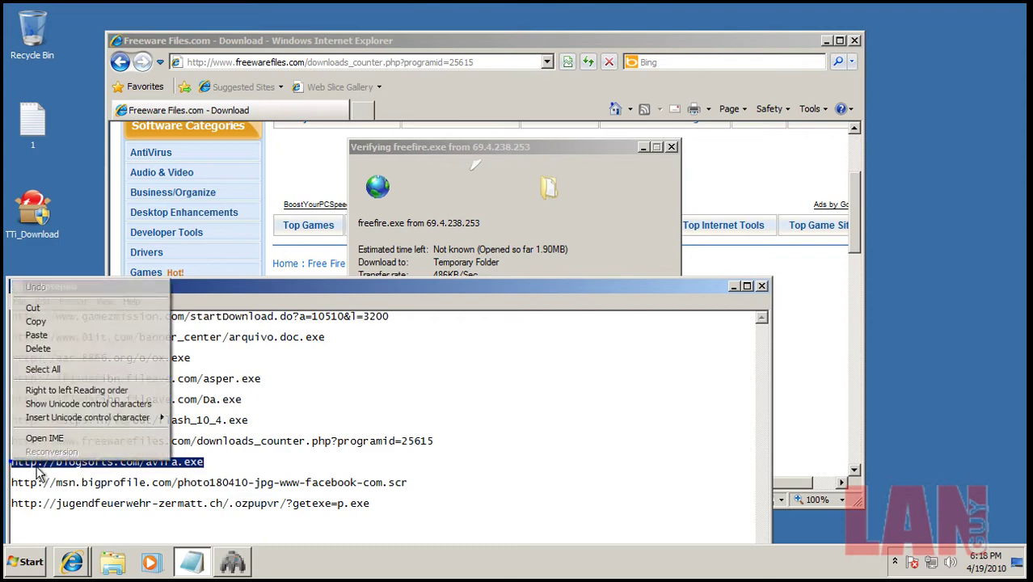
{"action": "left_click", "coordinate": [56, 321]}
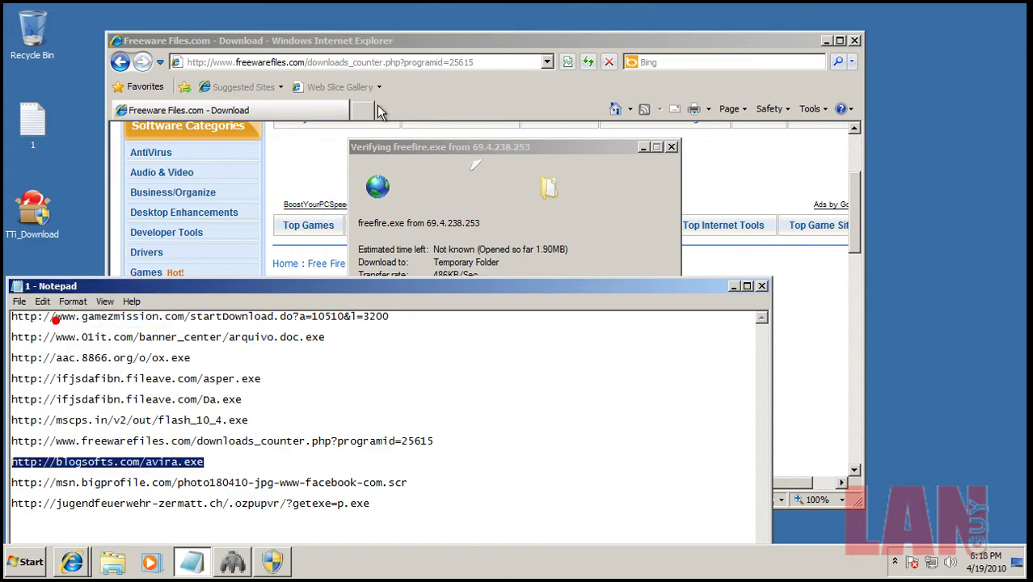
{"action": "left_click", "coordinate": [423, 40]}
{"action": "left_click", "coordinate": [388, 61]}
{"action": "right_click", "coordinate": [389, 61]}
{"action": "left_click", "coordinate": [427, 116]}
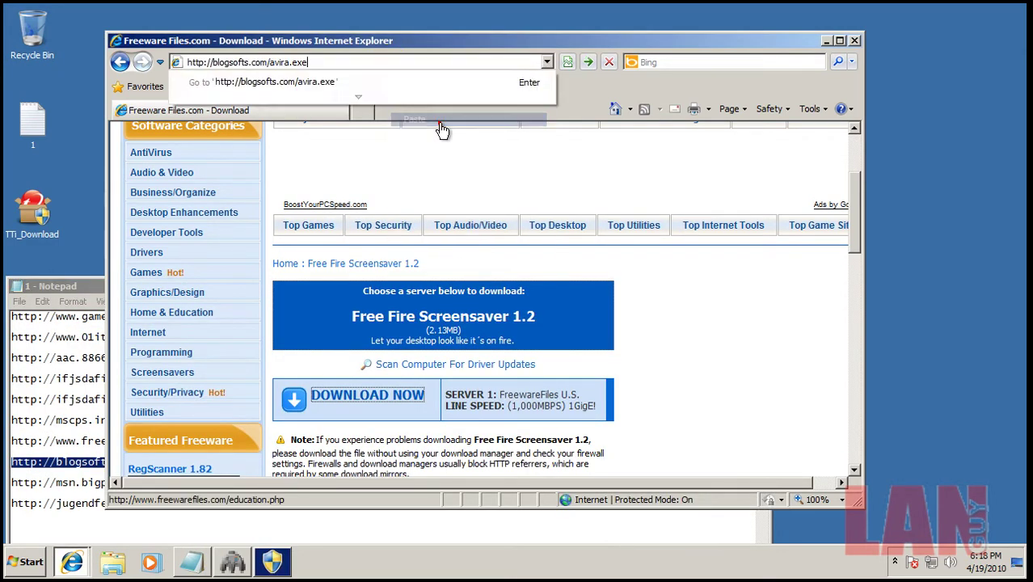
{"action": "key", "text": "Return"}
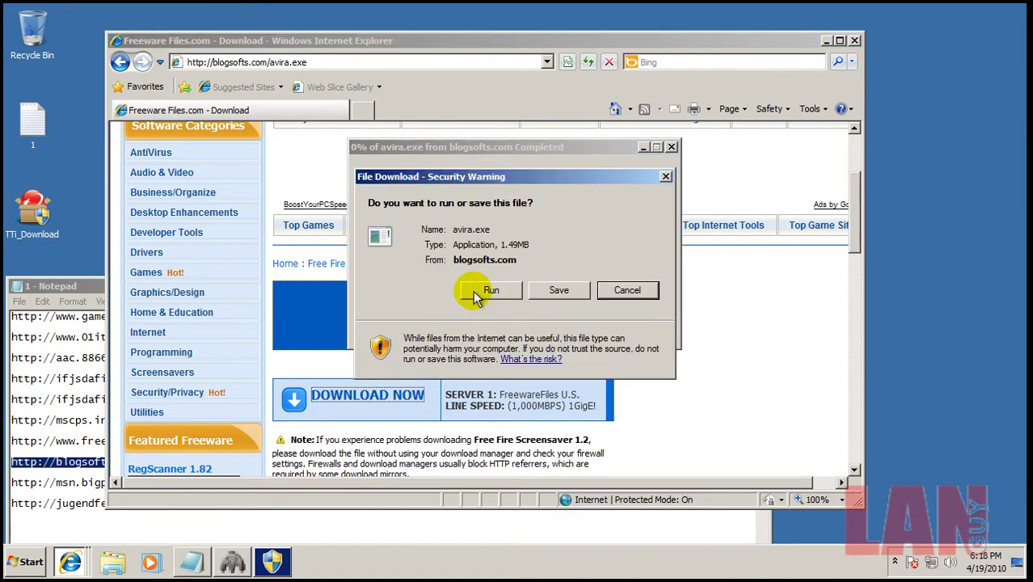
{"action": "left_click", "coordinate": [491, 291]}
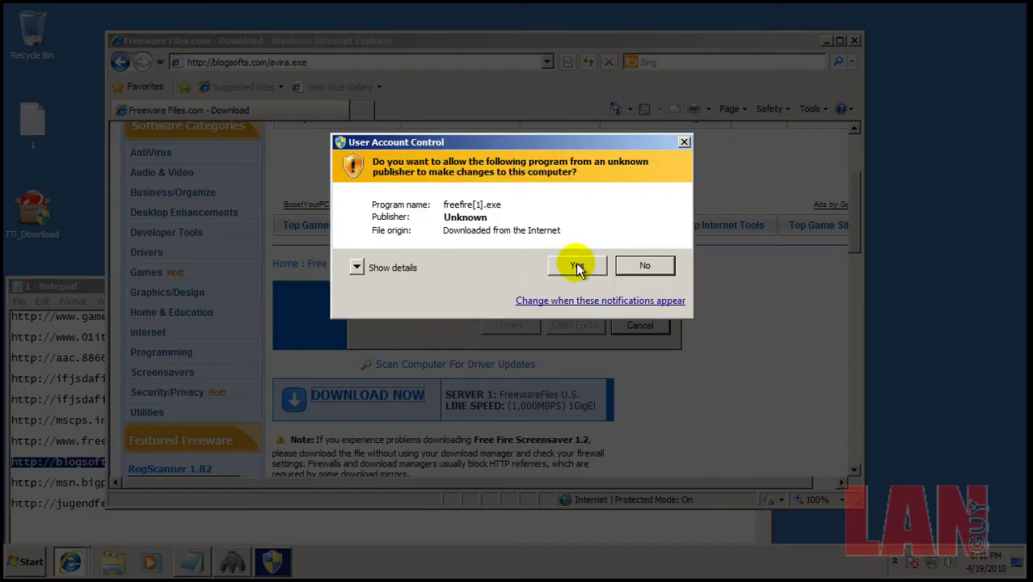
{"action": "left_click", "coordinate": [576, 266]}
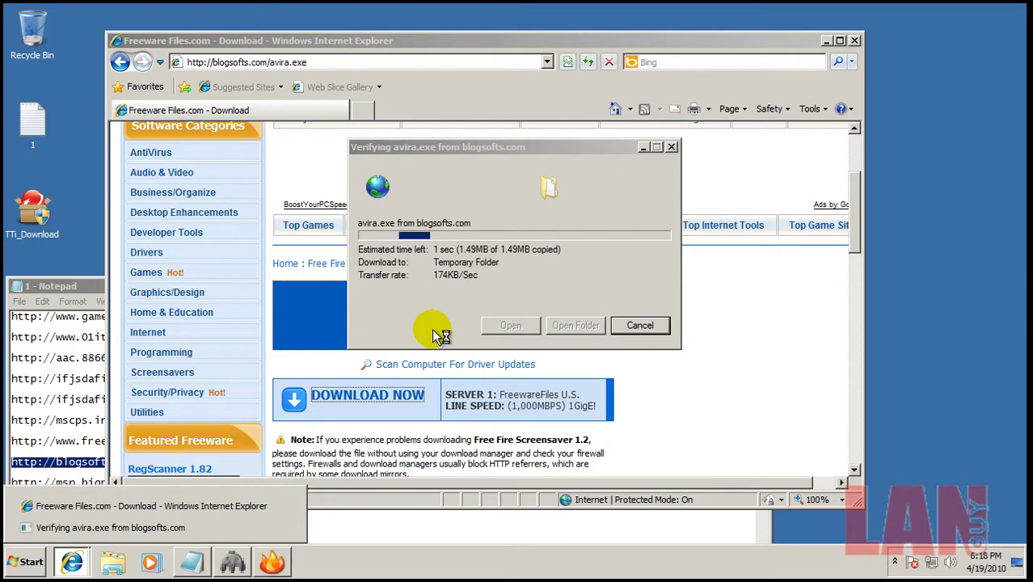
Step: Copy the msn.bigprofile .scr address and inspect Trend Micro's threat alert on the locked file
{"action": "left_click", "coordinate": [88, 288]}
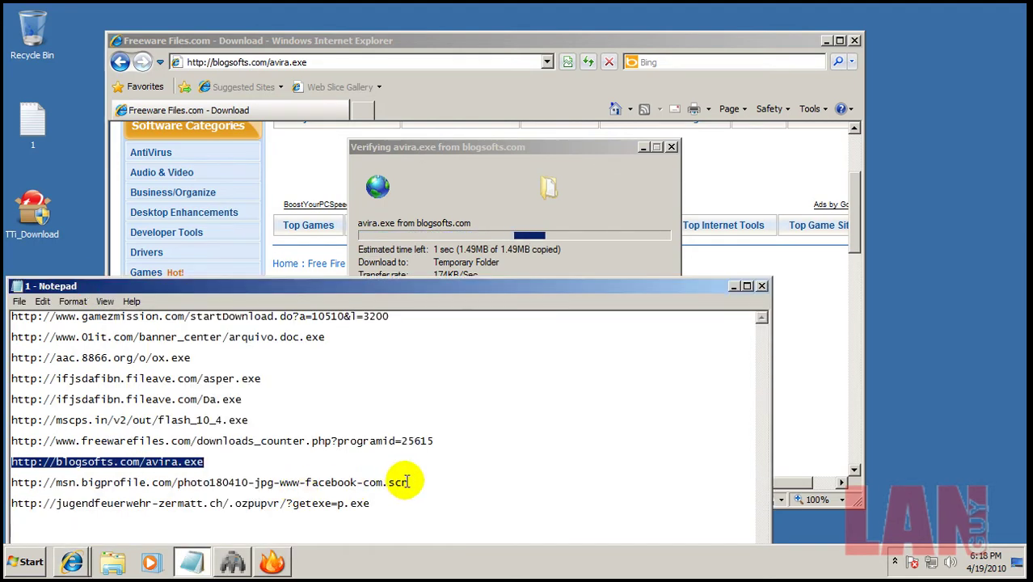
{"action": "left_click_drag", "start_coordinate": [409, 483], "coordinate": [8, 483]}
{"action": "right_click", "coordinate": [37, 488]}
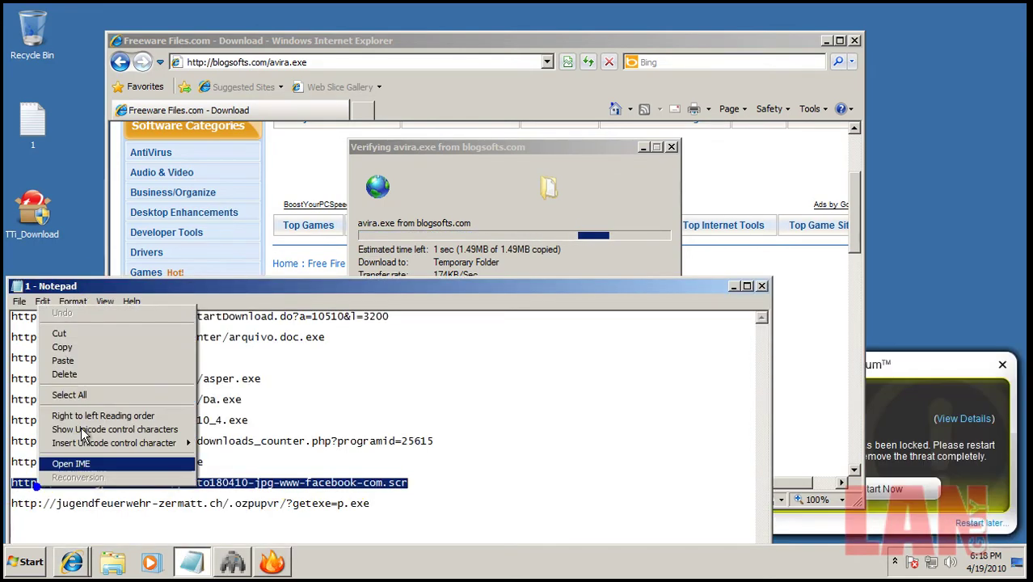
{"action": "left_click", "coordinate": [76, 346]}
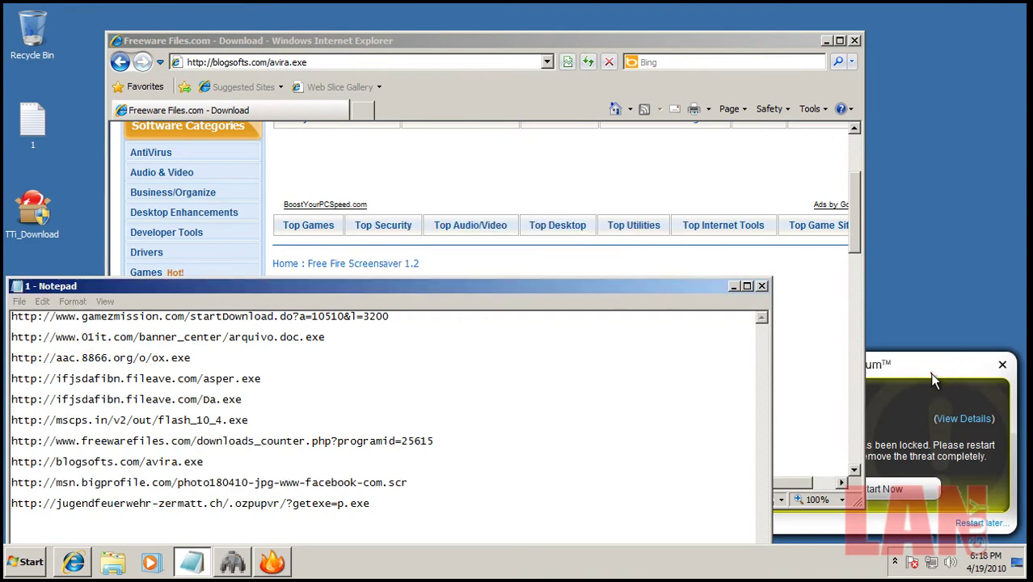
{"action": "left_click", "coordinate": [931, 374]}
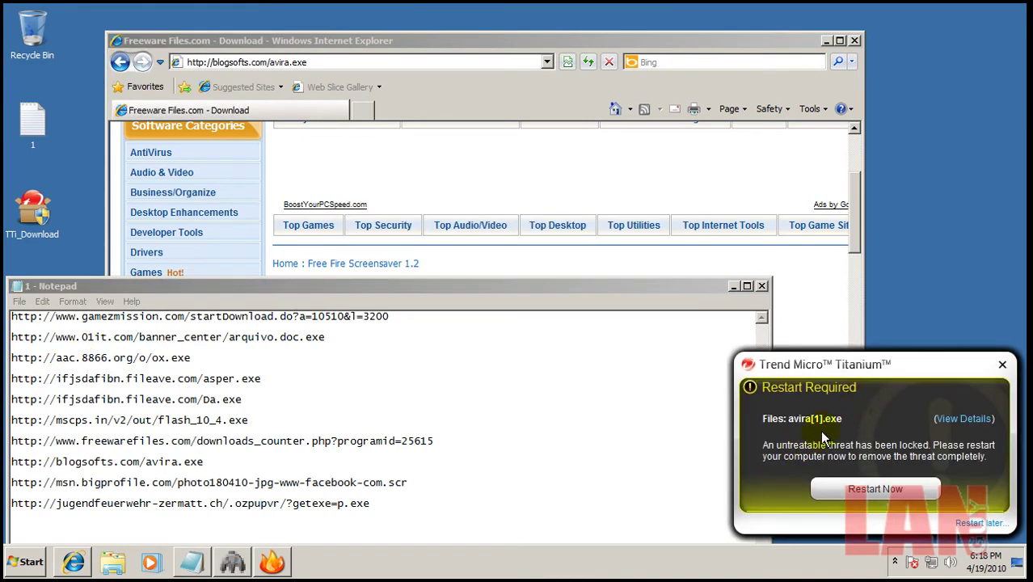
{"action": "left_click_drag", "start_coordinate": [811, 419], "coordinate": [842, 419]}
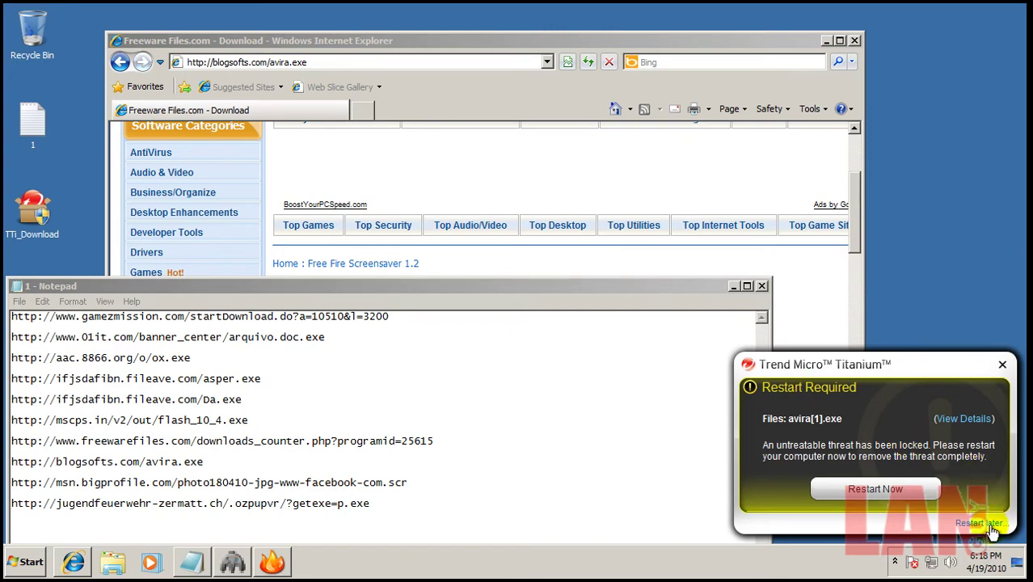
Step: Reload the avira.exe address in the browser, then cancel its download
{"action": "left_click", "coordinate": [454, 64]}
{"action": "left_click", "coordinate": [456, 64]}
{"action": "right_click", "coordinate": [465, 71]}
{"action": "left_click", "coordinate": [510, 119]}
{"action": "key", "text": "Return"}
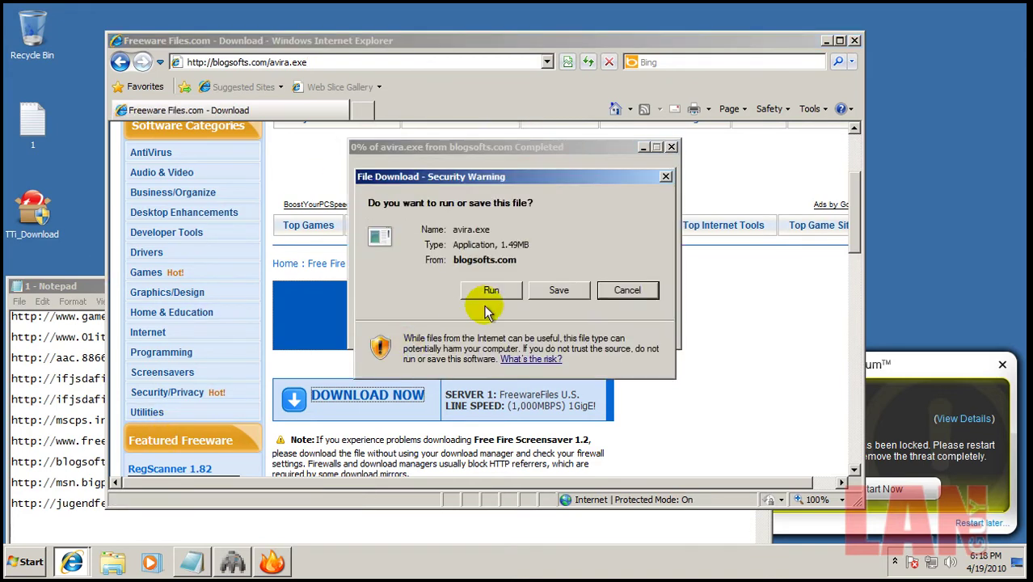
{"action": "left_click", "coordinate": [628, 291]}
Step: Copy the msn.bigprofile .scr URL from Notepad and load it in Internet Explorer
{"action": "left_click", "coordinate": [71, 287]}
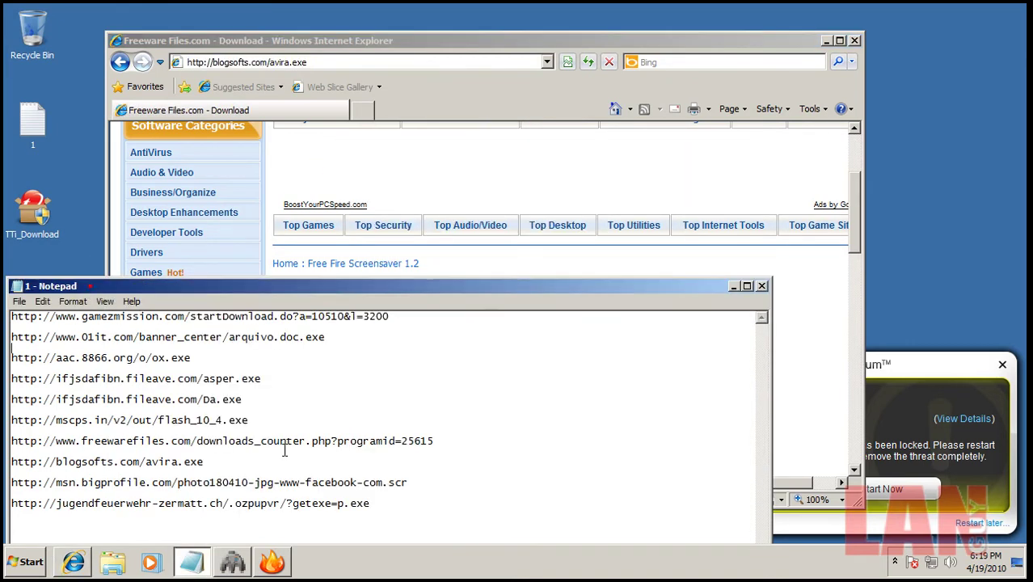
{"action": "left_click", "coordinate": [408, 483]}
{"action": "left_click_drag", "start_coordinate": [408, 483], "coordinate": [24, 482]}
{"action": "right_click", "coordinate": [13, 483]}
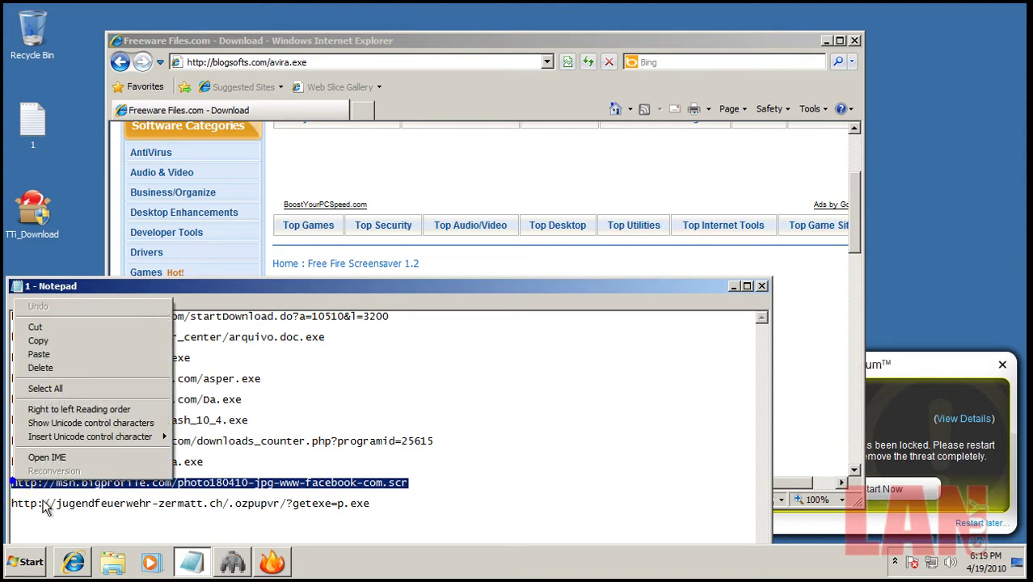
{"action": "left_click", "coordinate": [65, 339]}
{"action": "left_click", "coordinate": [350, 63]}
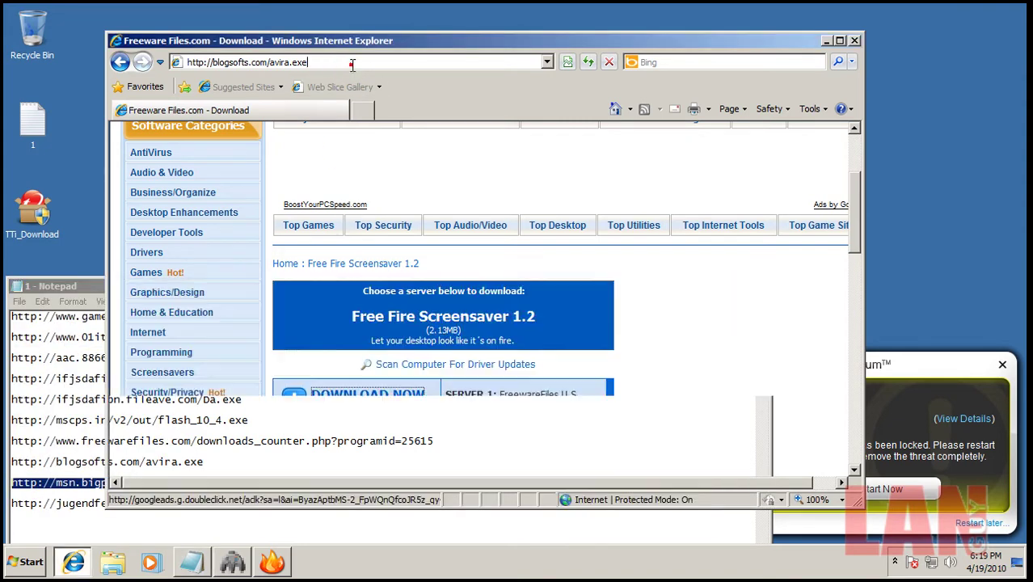
{"action": "right_click", "coordinate": [350, 64]}
{"action": "left_click", "coordinate": [411, 122]}
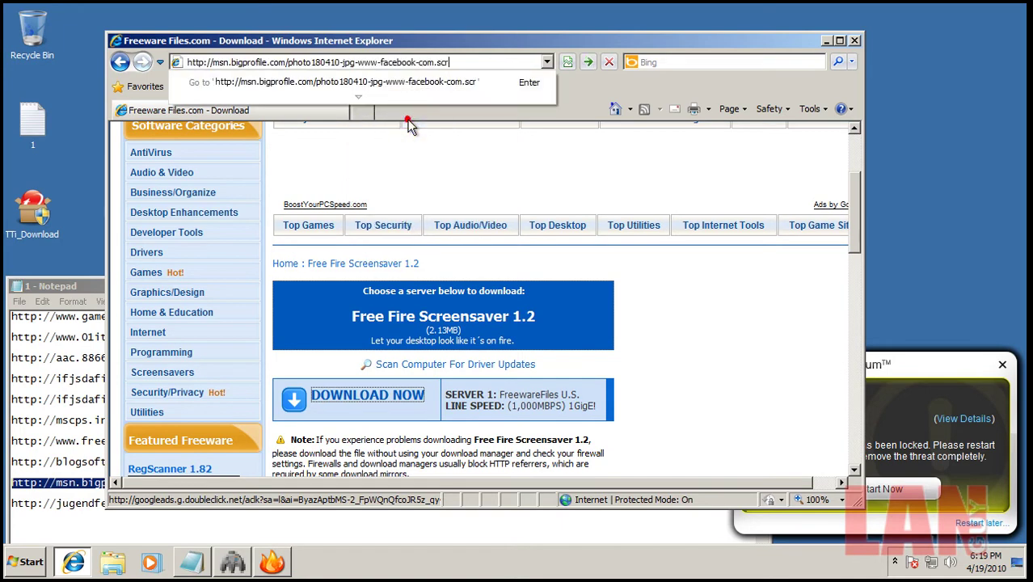
{"action": "key", "text": "Return"}
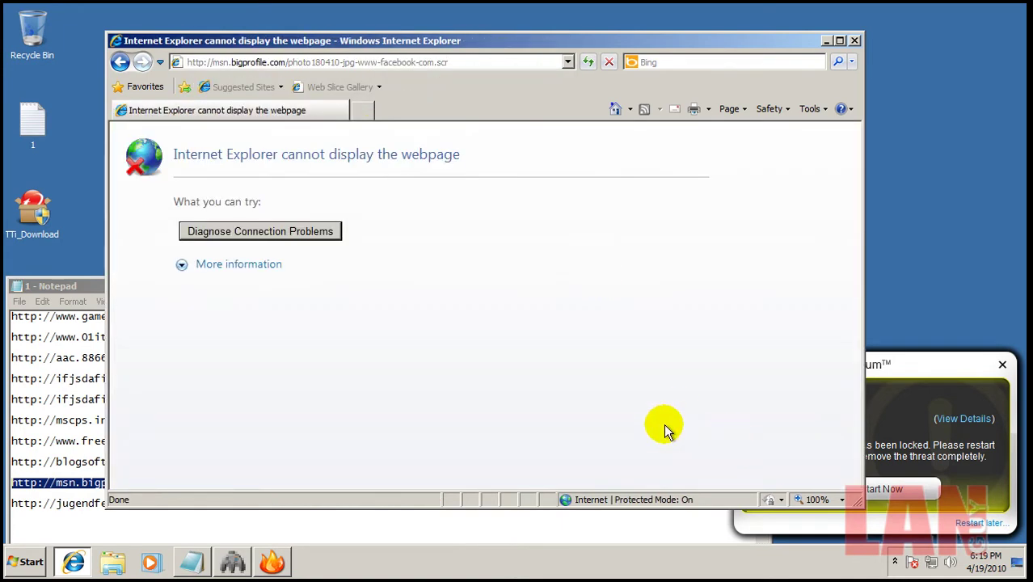
Step: Load the last URL, the jugendfeuerwehr-zermatt.ch p.exe link, which Trend Micro blocks as Dangerous
{"action": "left_click", "coordinate": [69, 284]}
{"action": "left_click_drag", "start_coordinate": [409, 511], "coordinate": [13, 503]}
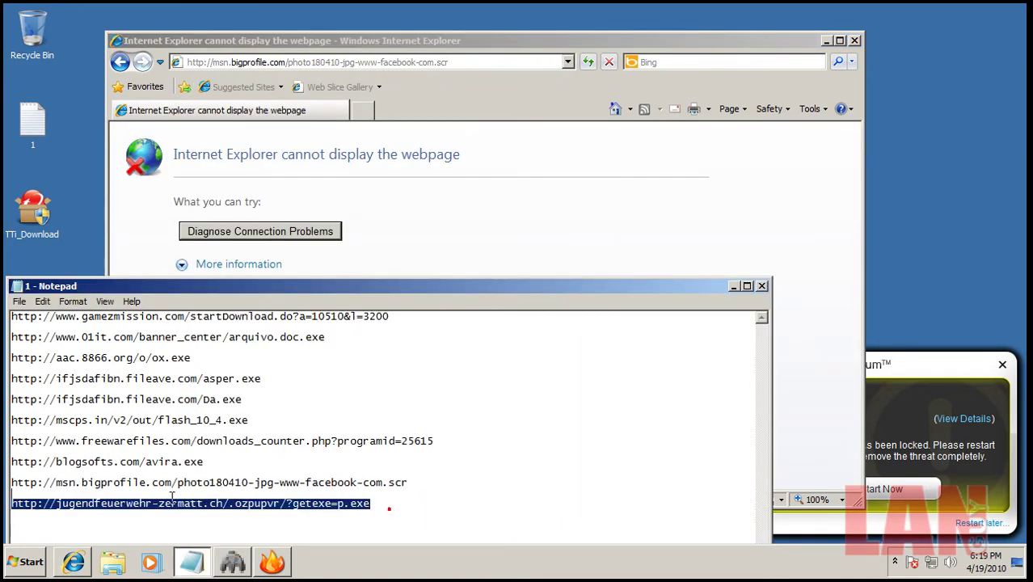
{"action": "right_click", "coordinate": [38, 505]}
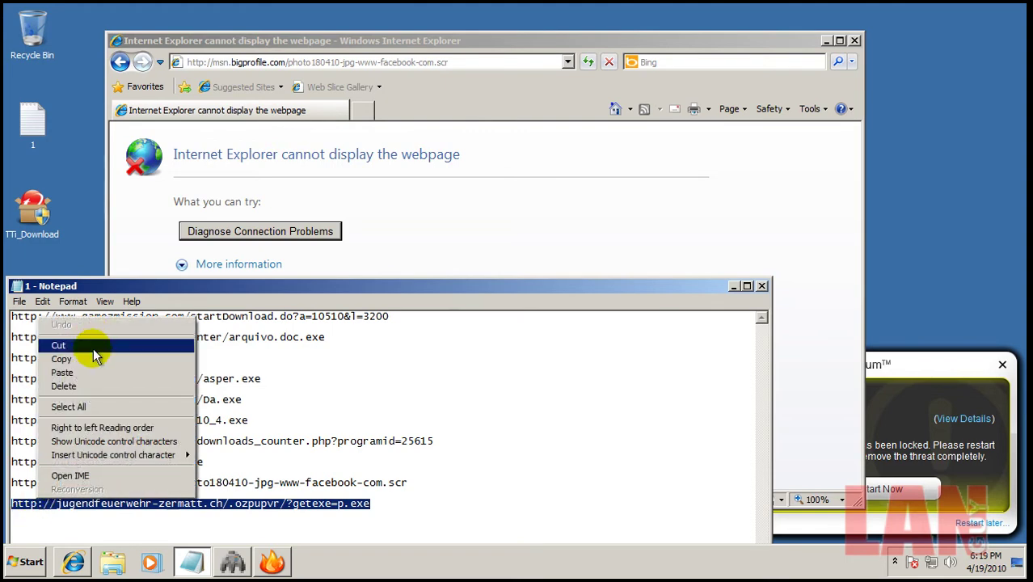
{"action": "left_click", "coordinate": [61, 359]}
{"action": "left_click", "coordinate": [408, 62]}
{"action": "right_click", "coordinate": [408, 62]}
{"action": "left_click", "coordinate": [463, 119]}
{"action": "key", "text": "Return"}
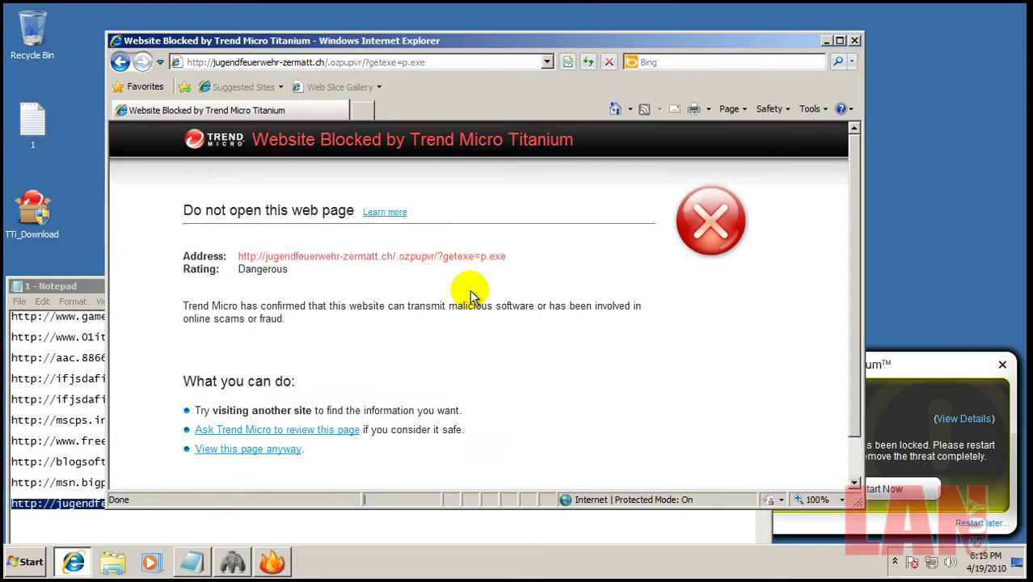
Step: Close Internet Explorer and the Notepad URL list, and dismiss the GamezMission toolbar error
{"action": "left_click", "coordinate": [854, 41]}
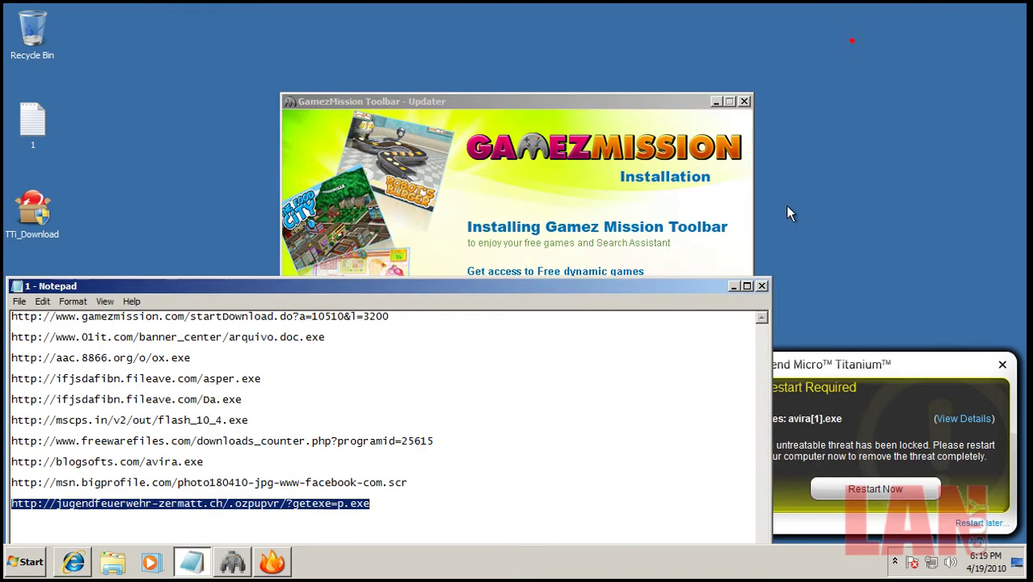
{"action": "left_click", "coordinate": [764, 286]}
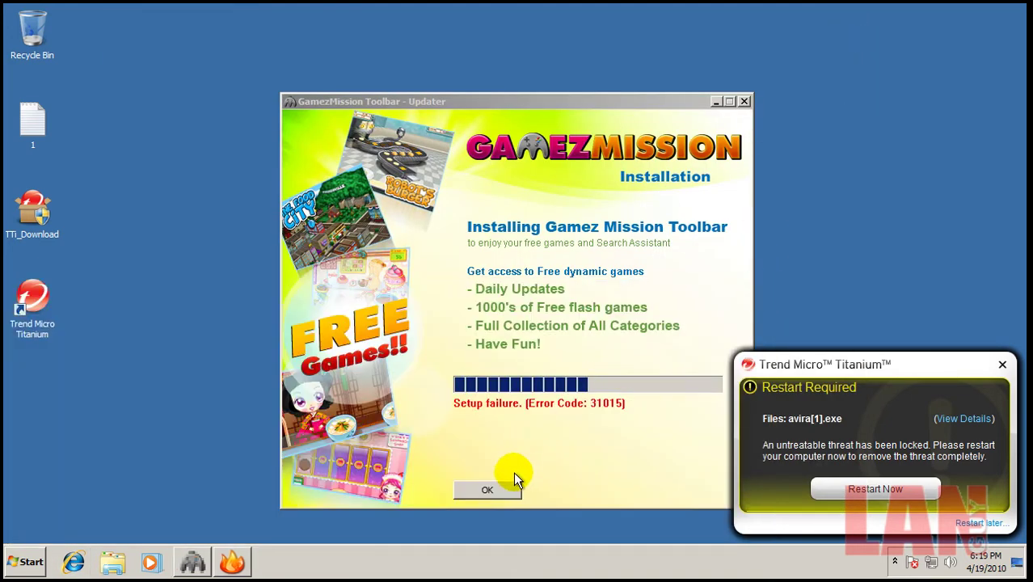
{"action": "left_click", "coordinate": [487, 493]}
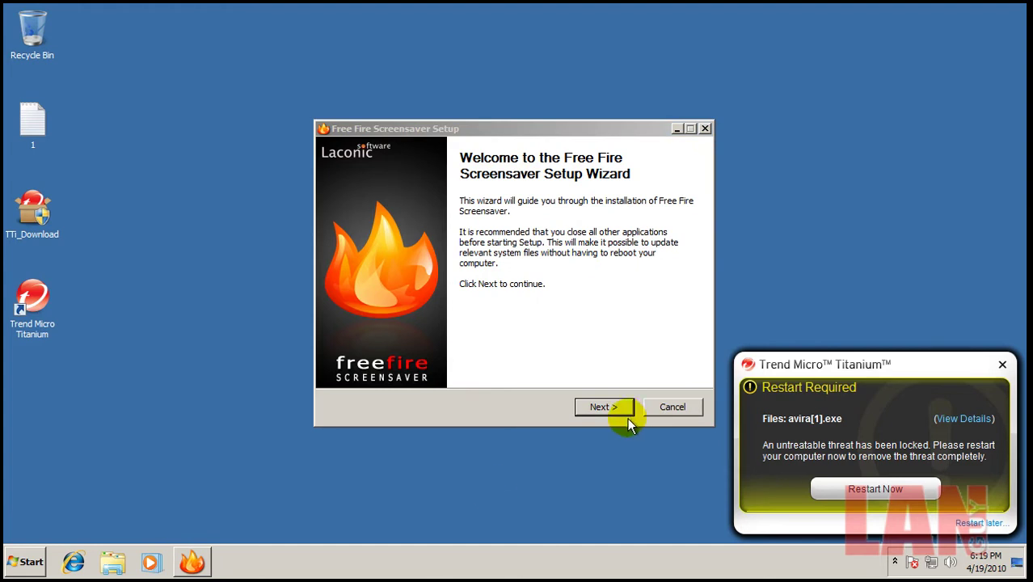
Step: Install Free Fire Screensaver with default settings, then cancel Screen Saver Settings
{"action": "left_click", "coordinate": [601, 404]}
{"action": "left_click", "coordinate": [606, 406]}
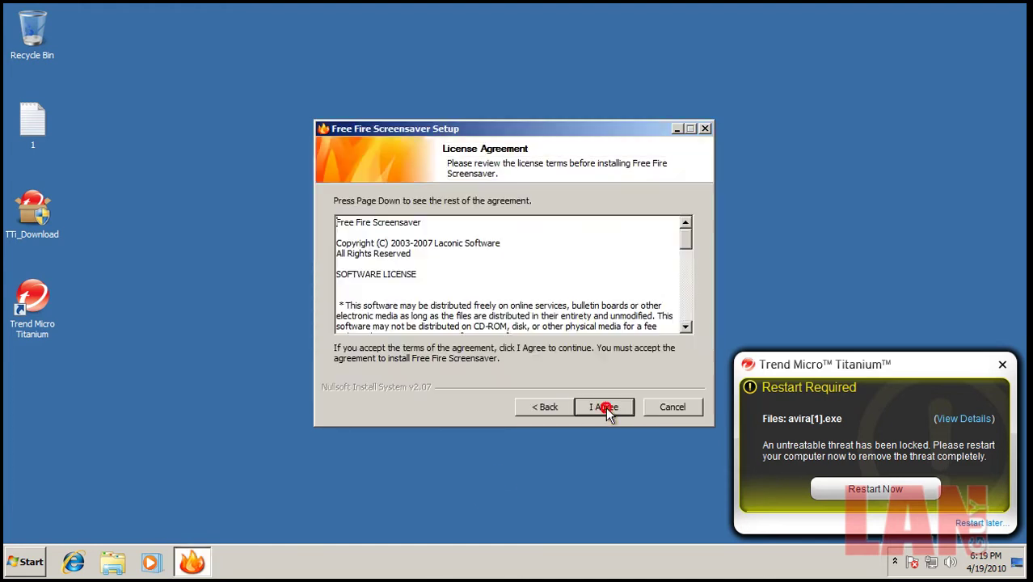
{"action": "left_click", "coordinate": [584, 419]}
{"action": "left_click", "coordinate": [613, 411]}
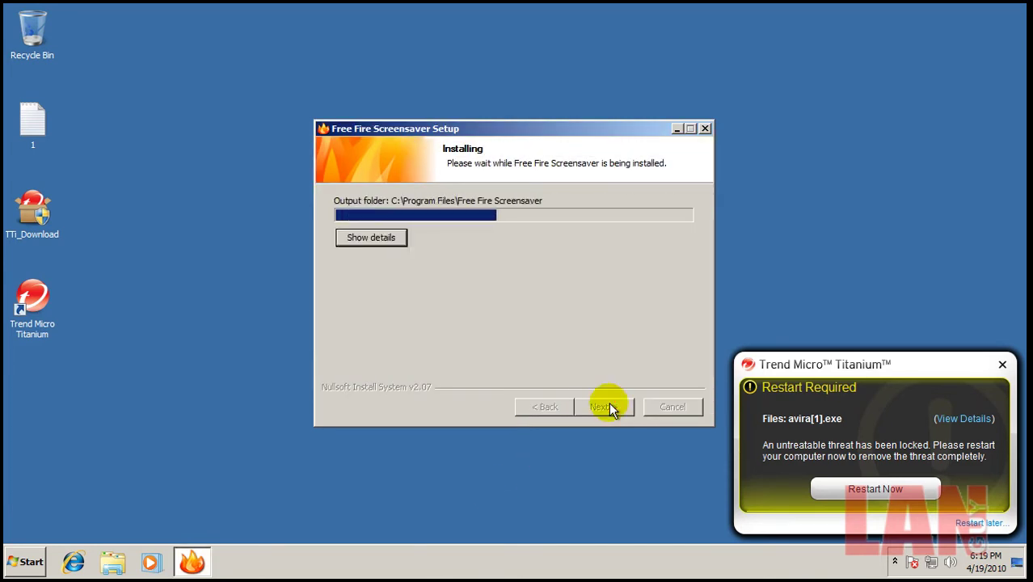
{"action": "left_click", "coordinate": [625, 408]}
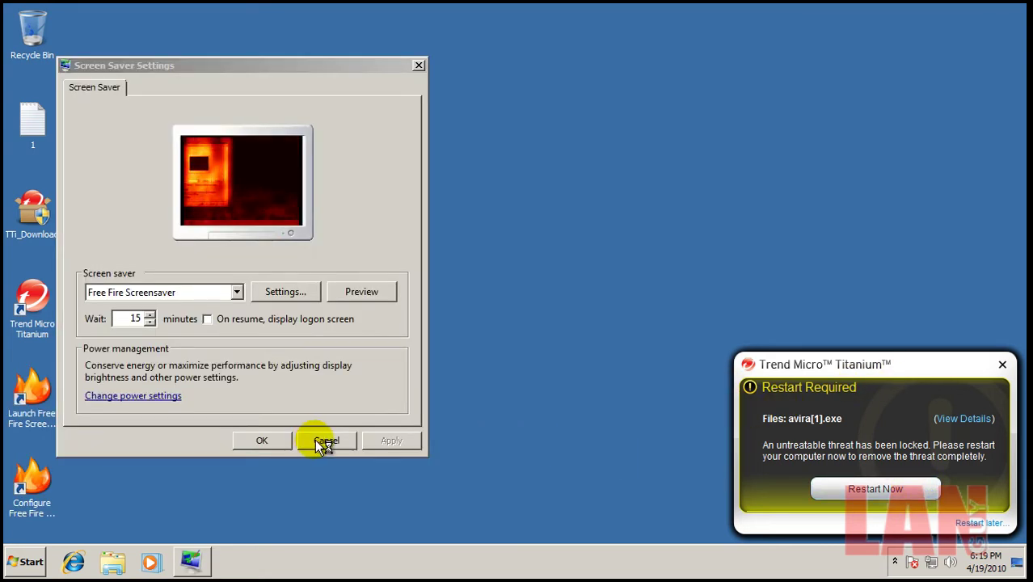
{"action": "left_click", "coordinate": [326, 441]}
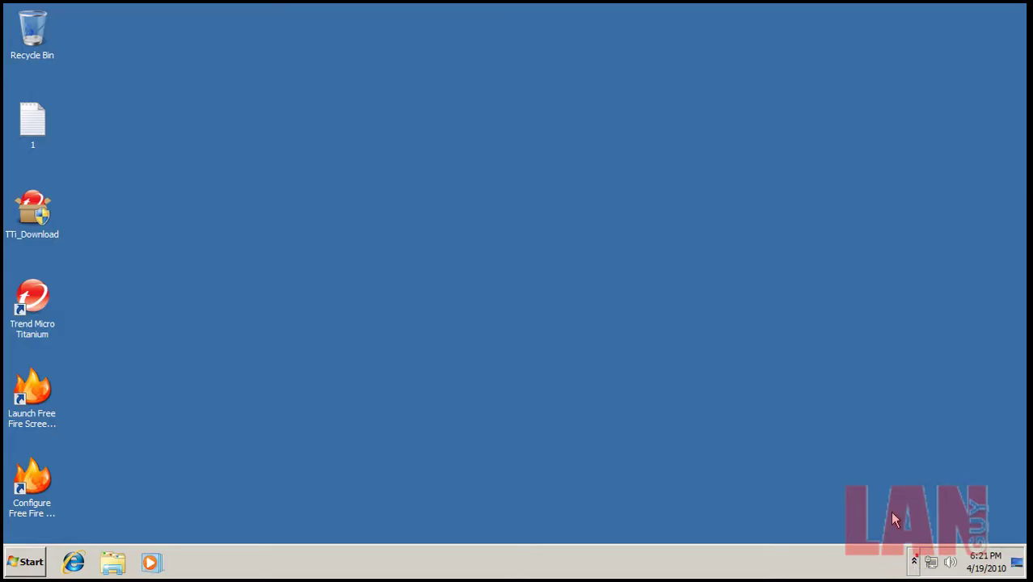
Step: Open the Trend Micro Titanium console from the hidden tray icons and pick Full Scan from Scan Now
{"action": "left_click", "coordinate": [914, 564]}
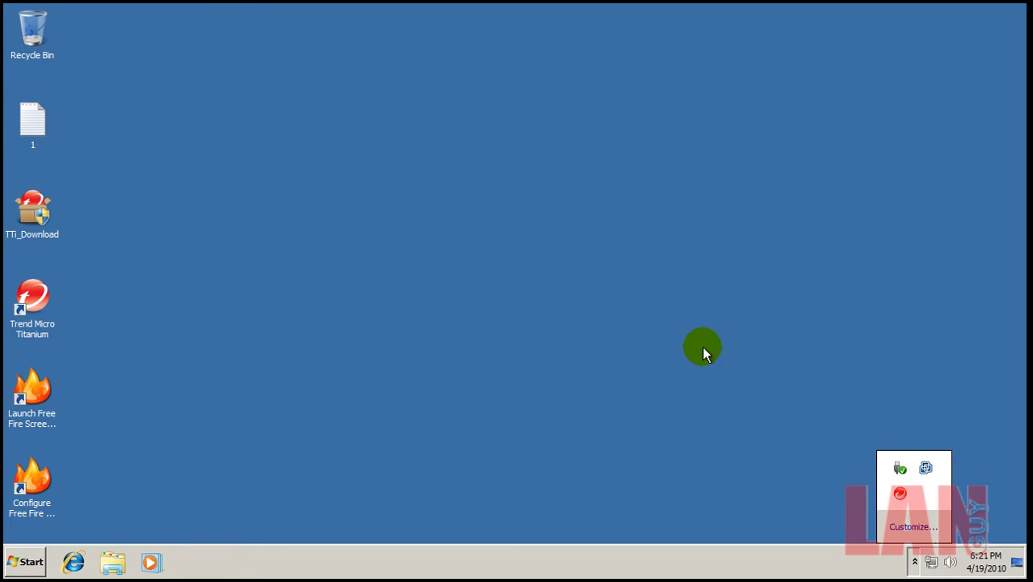
{"action": "left_click", "coordinate": [703, 348]}
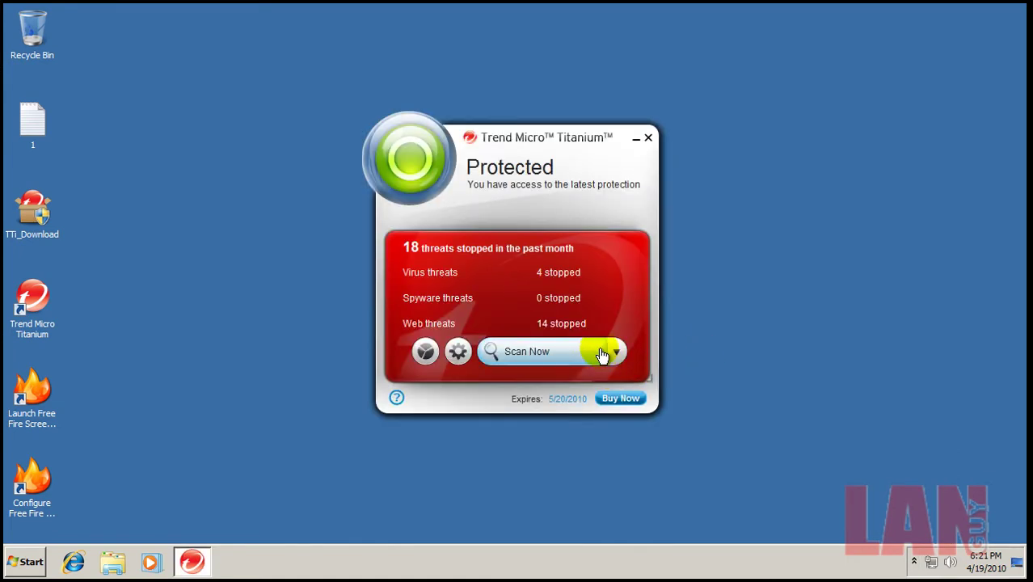
{"action": "left_click", "coordinate": [615, 352]}
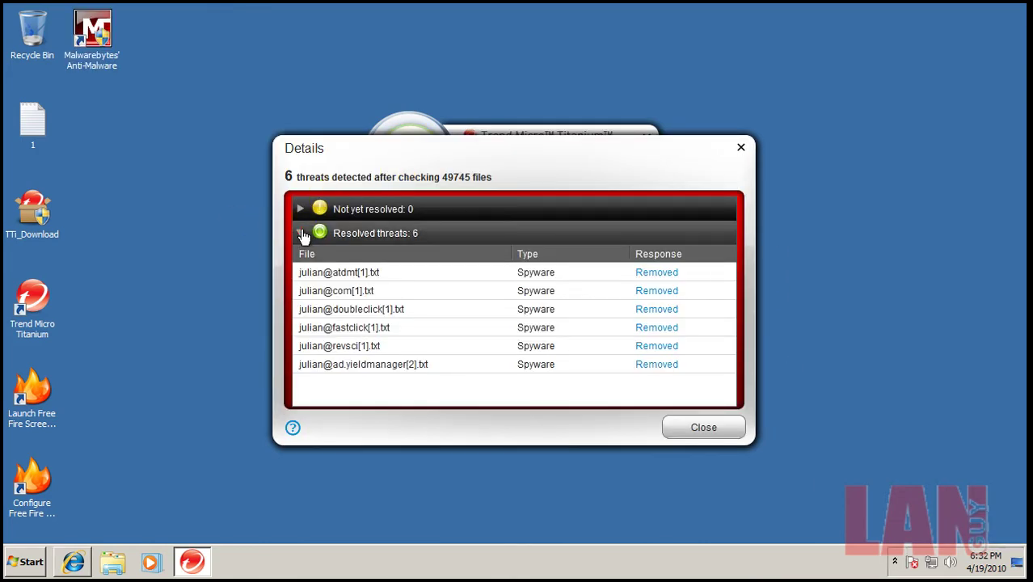
Step: Check the unresolved and resolved threat lists, then close the results windows and the Trend Micro console
{"action": "left_click", "coordinate": [302, 234]}
{"action": "left_click", "coordinate": [298, 210]}
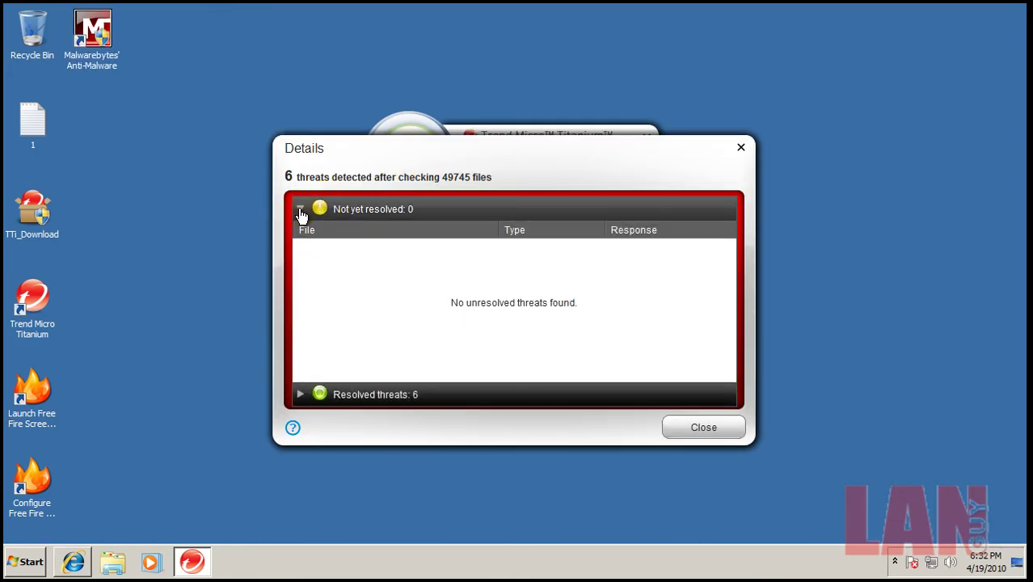
{"action": "left_click", "coordinate": [300, 212]}
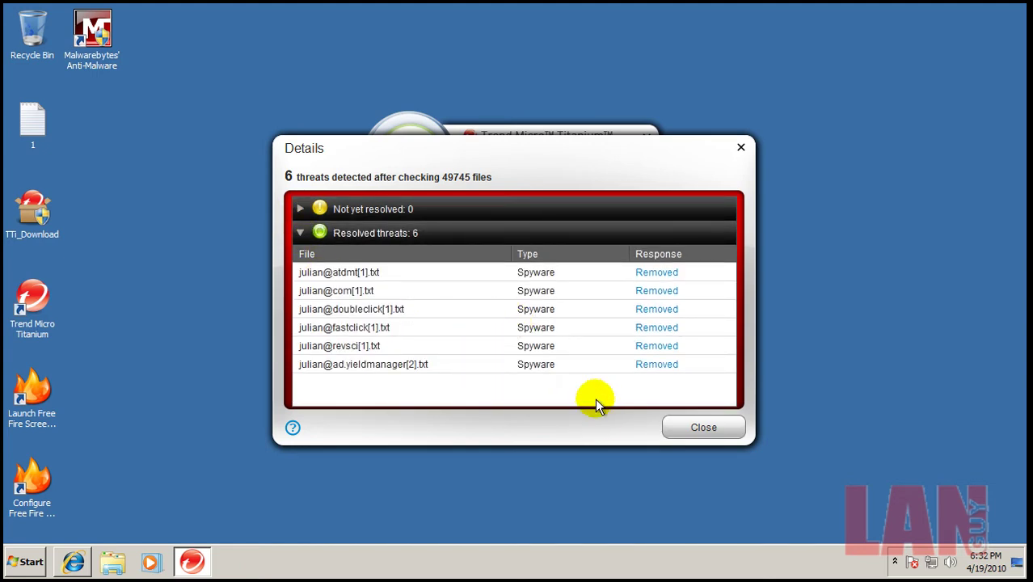
{"action": "left_click", "coordinate": [700, 426]}
{"action": "left_click", "coordinate": [557, 356]}
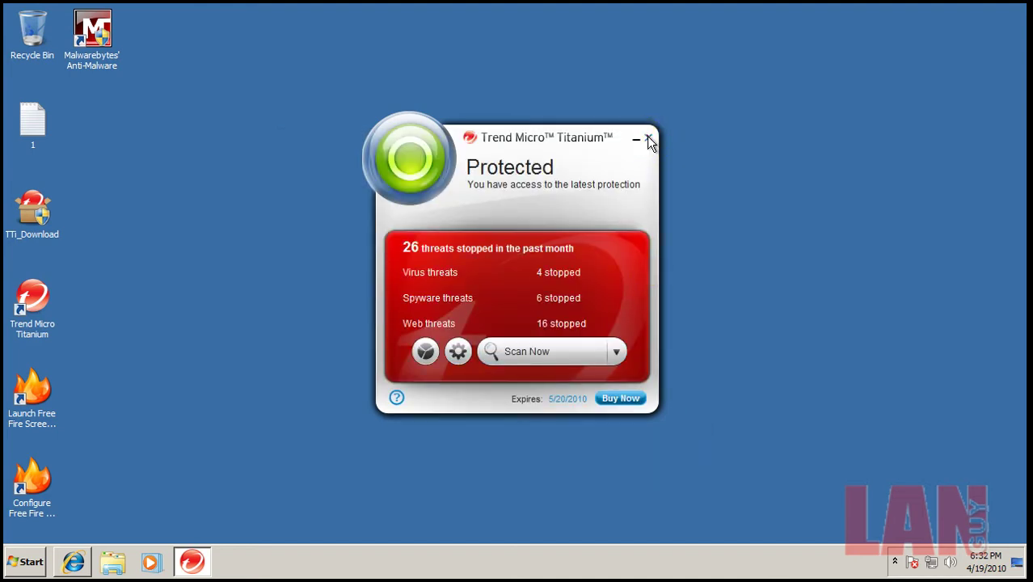
{"action": "left_click", "coordinate": [652, 138]}
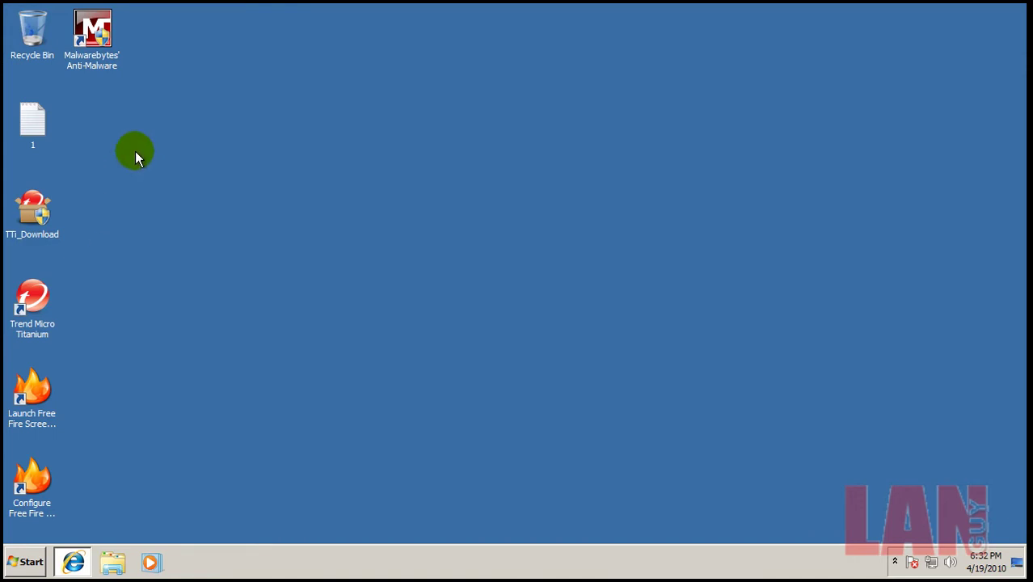
Step: Launch Malwarebytes' Anti-Malware with admin approval and open the Hitman Pro page in the browser
{"action": "double_click", "coordinate": [93, 49]}
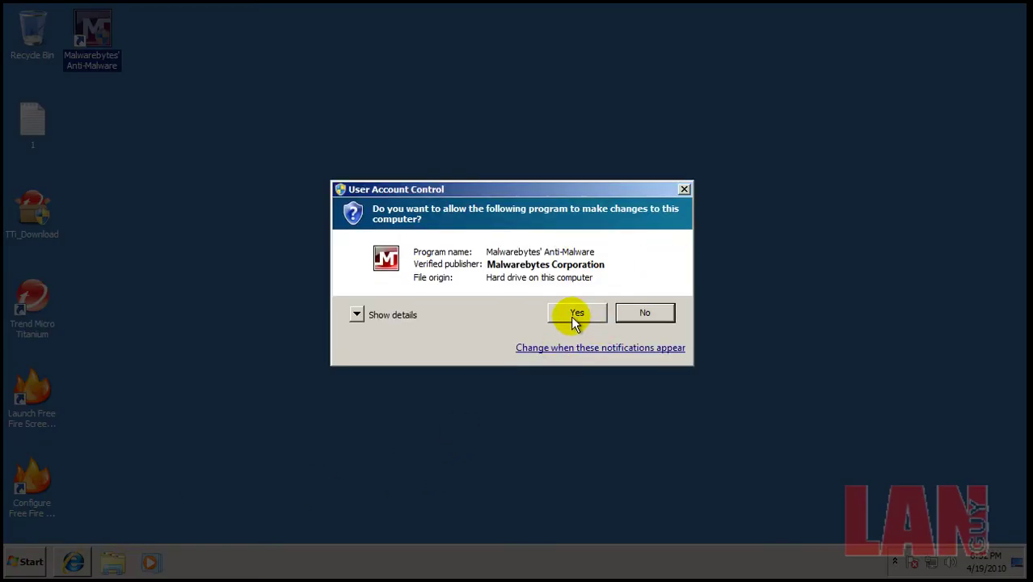
{"action": "left_click", "coordinate": [573, 315]}
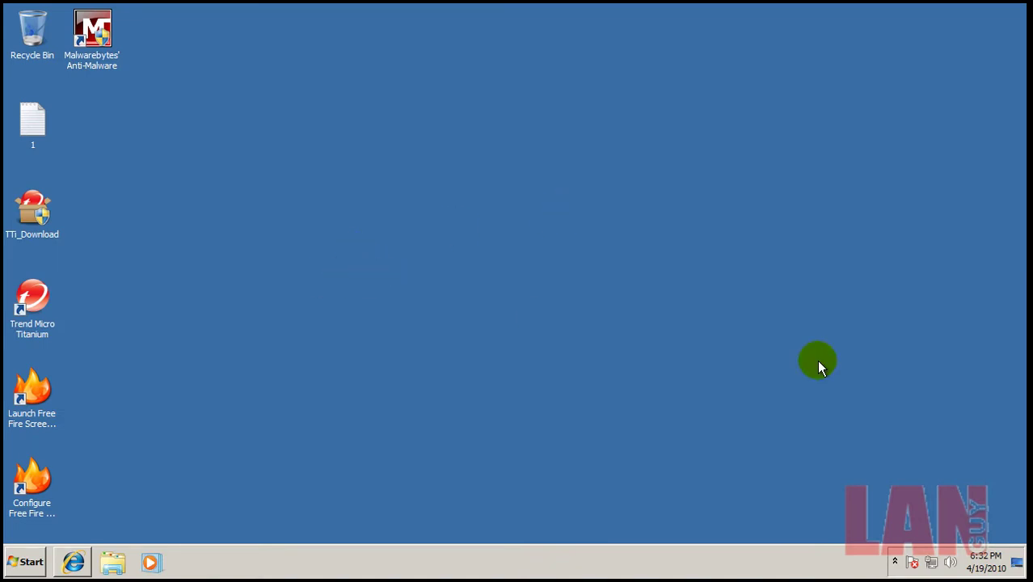
{"action": "left_click", "coordinate": [894, 562]}
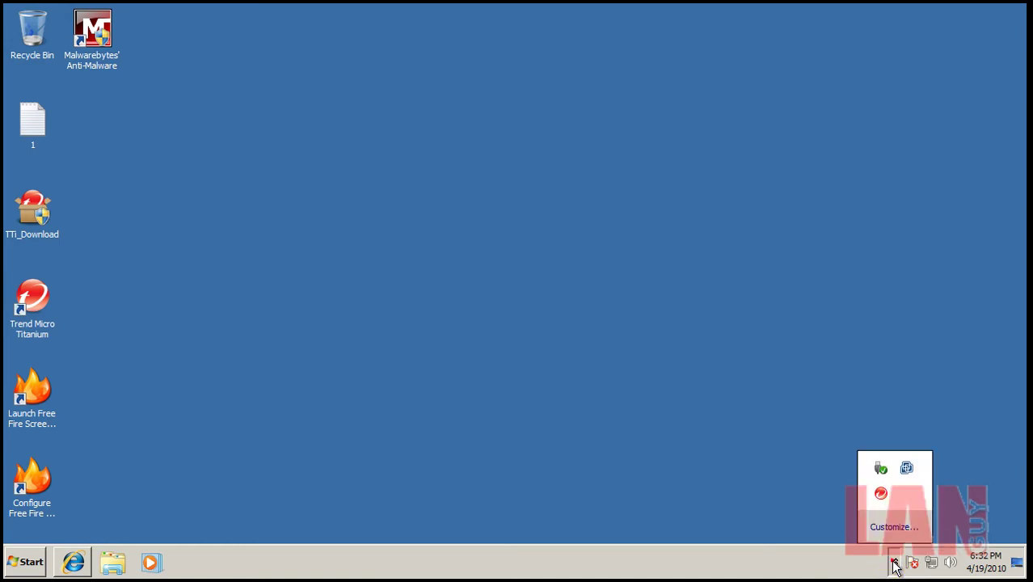
{"action": "left_click", "coordinate": [894, 563]}
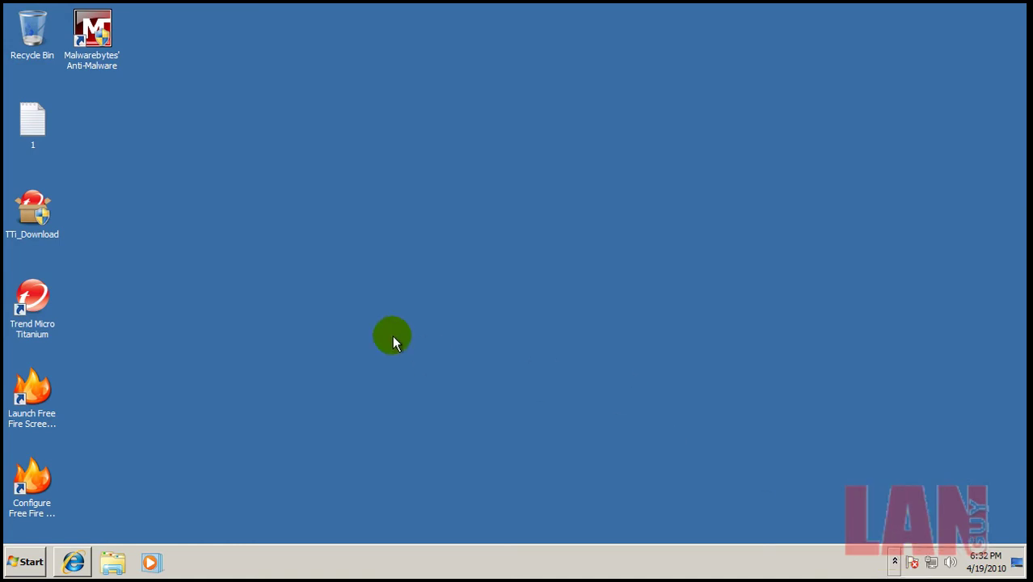
{"action": "left_click", "coordinate": [87, 561]}
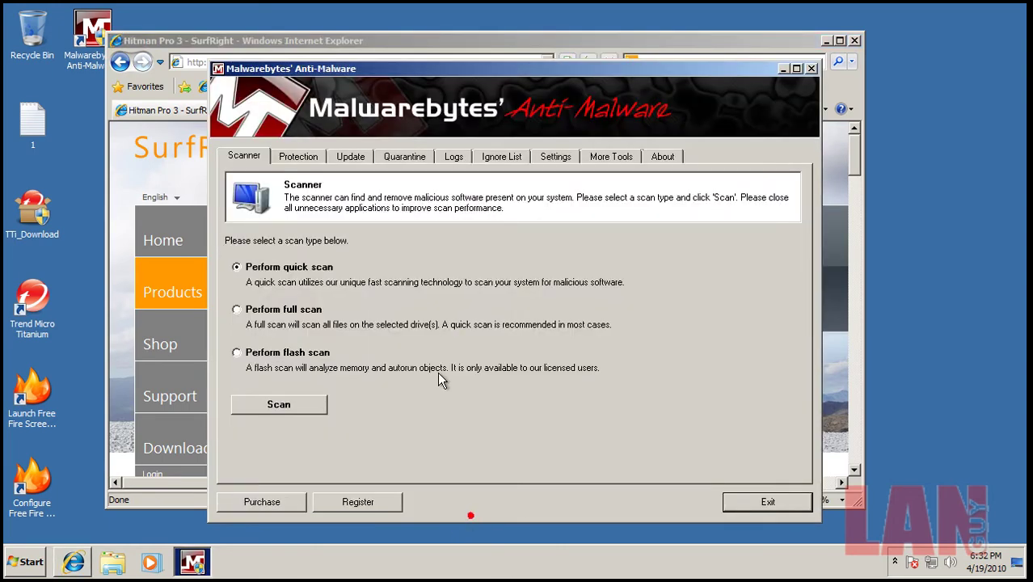
Step: Confirm database version 4009 is the latest and start a quick scan
{"action": "left_click", "coordinate": [350, 156]}
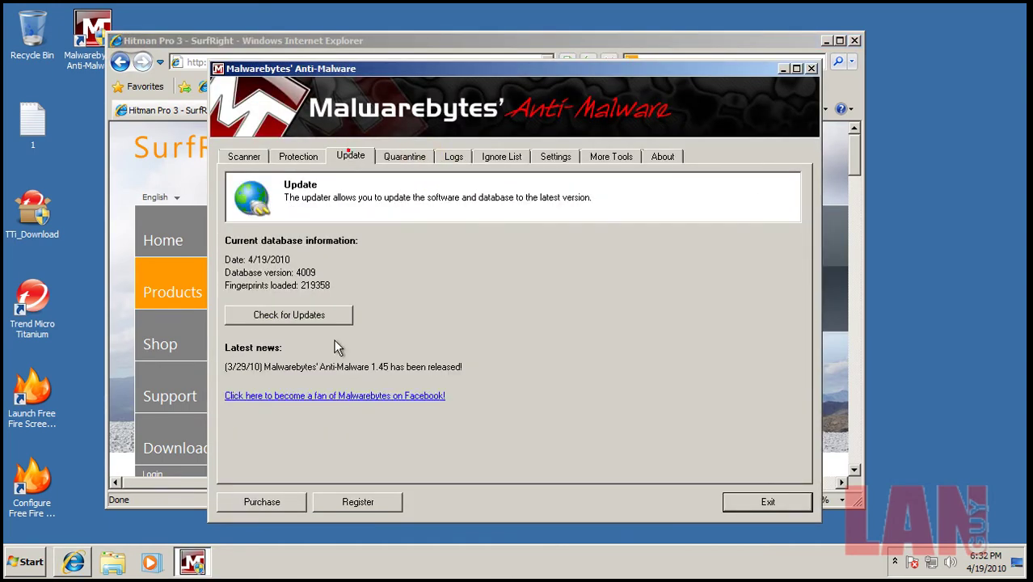
{"action": "left_click", "coordinate": [325, 314]}
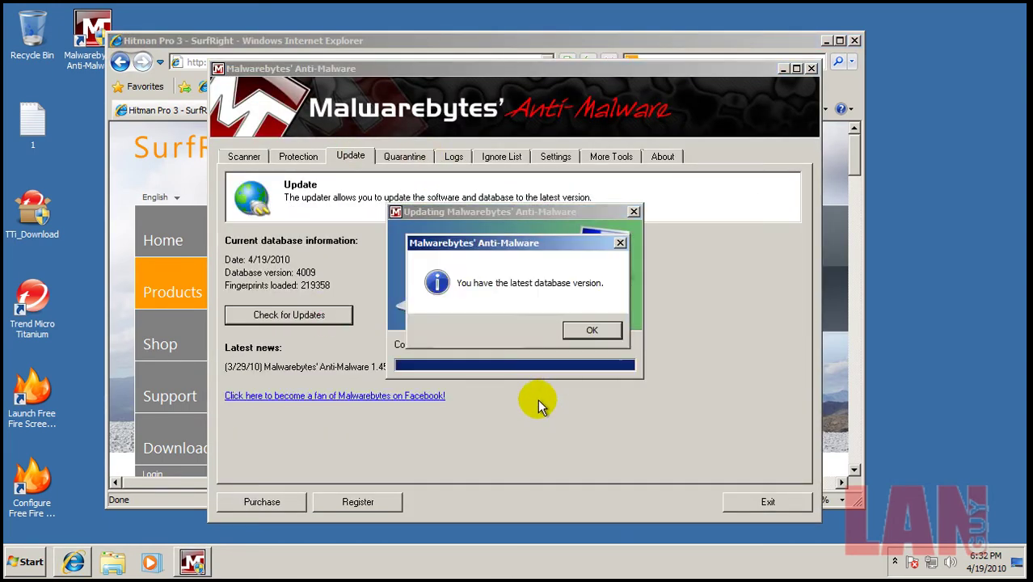
{"action": "left_click", "coordinate": [591, 323]}
{"action": "left_click", "coordinate": [243, 155]}
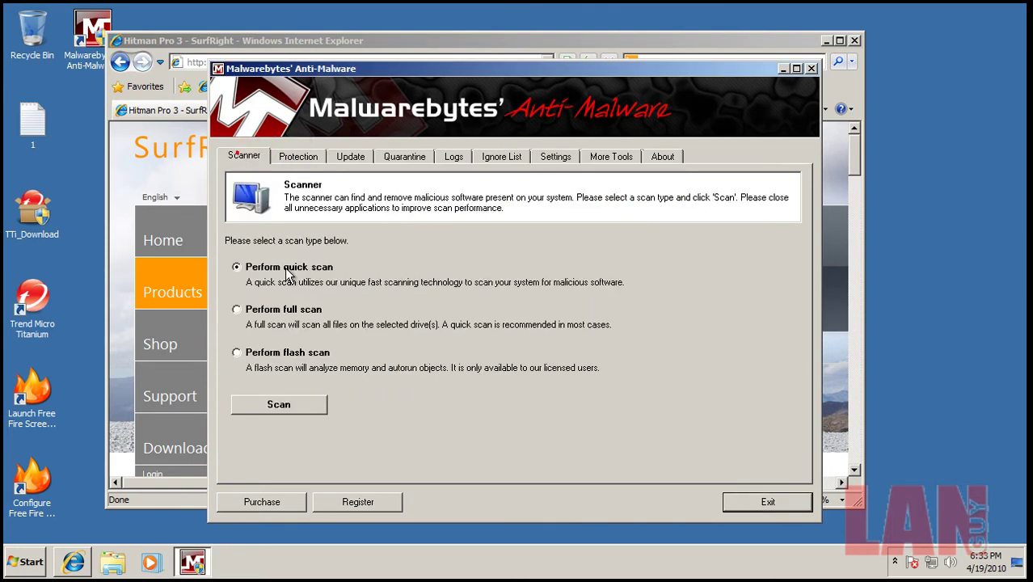
{"action": "left_click", "coordinate": [298, 407]}
Step: Scroll through the SurfRight Hitman Pro 3 page and check Trend Micro's tray quick-options menu
{"action": "left_click", "coordinate": [473, 39]}
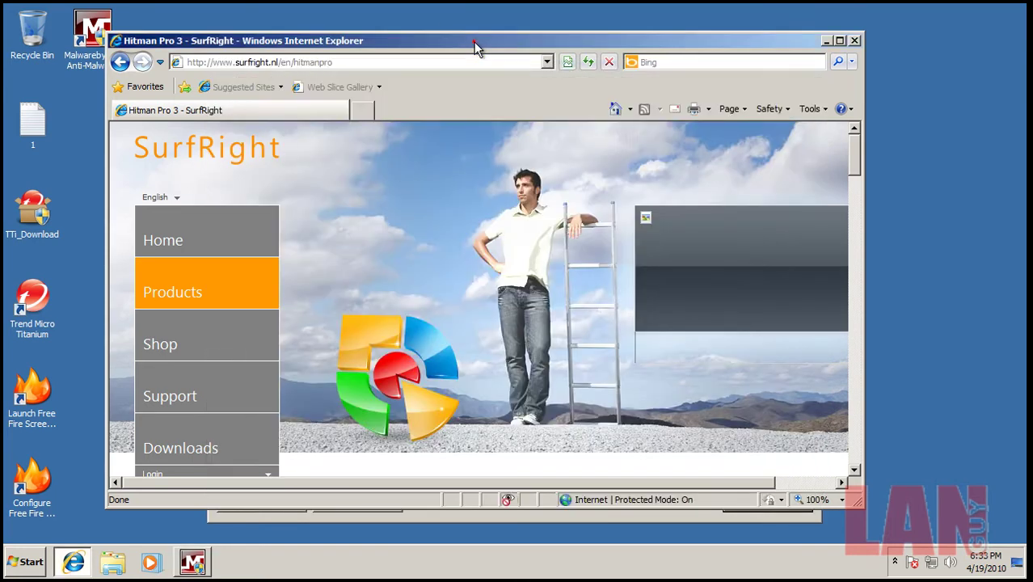
{"action": "scroll", "coordinate": [543, 344], "scroll_direction": "down", "scroll_amount": 3}
{"action": "scroll", "coordinate": [730, 359], "scroll_direction": "down", "scroll_amount": 1}
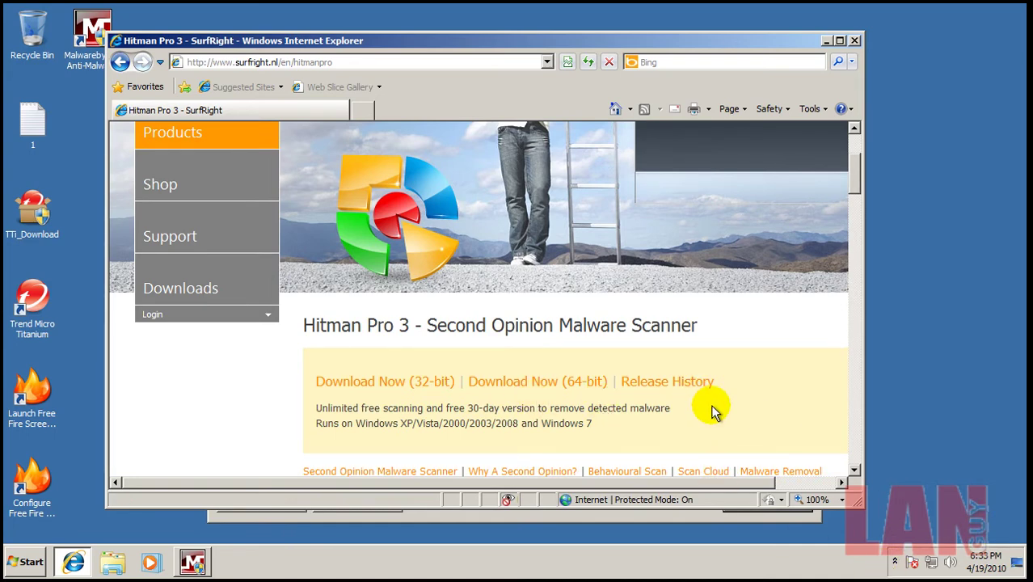
{"action": "left_click", "coordinate": [894, 561]}
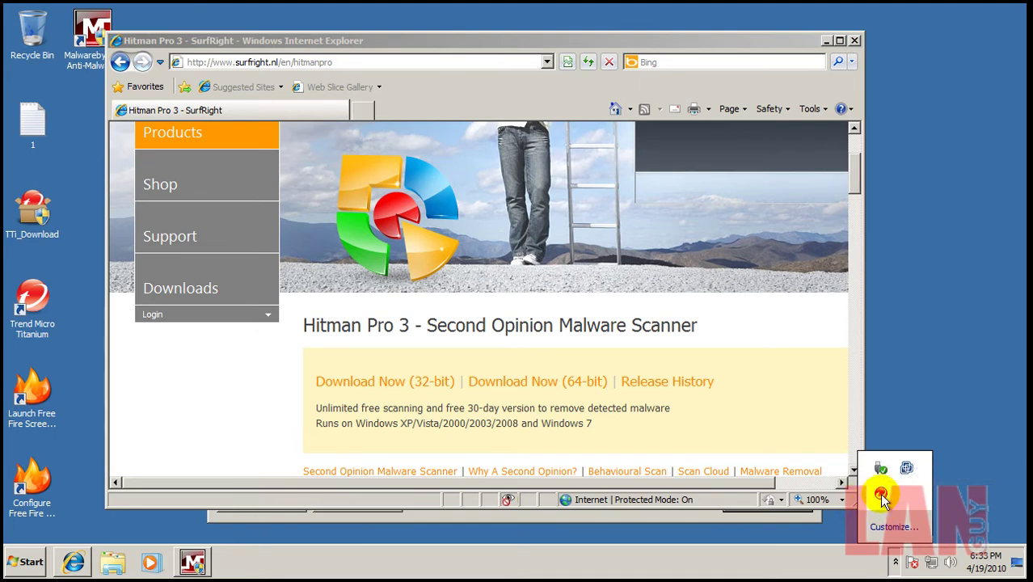
{"action": "right_click", "coordinate": [881, 495]}
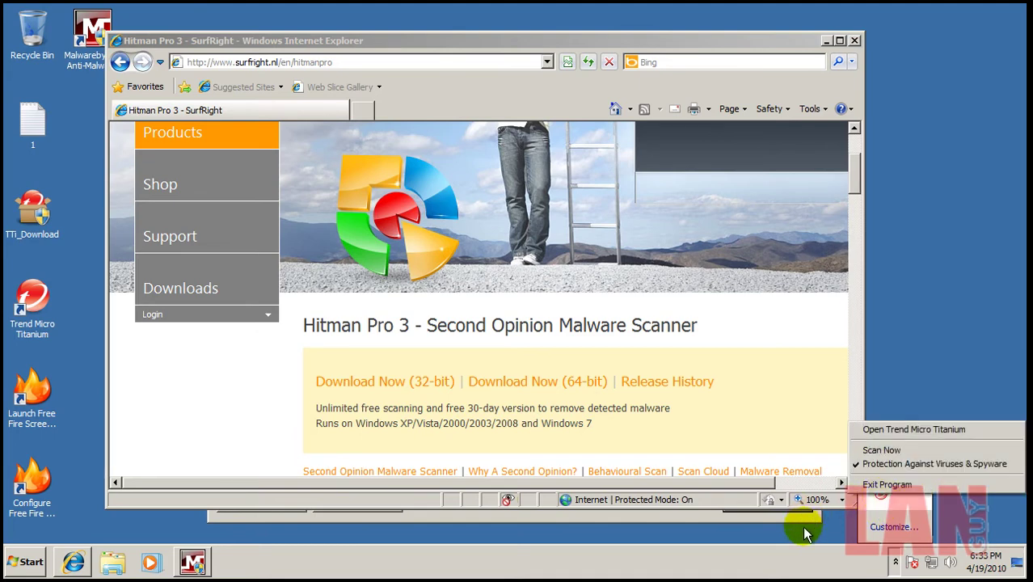
{"action": "left_click", "coordinate": [691, 42]}
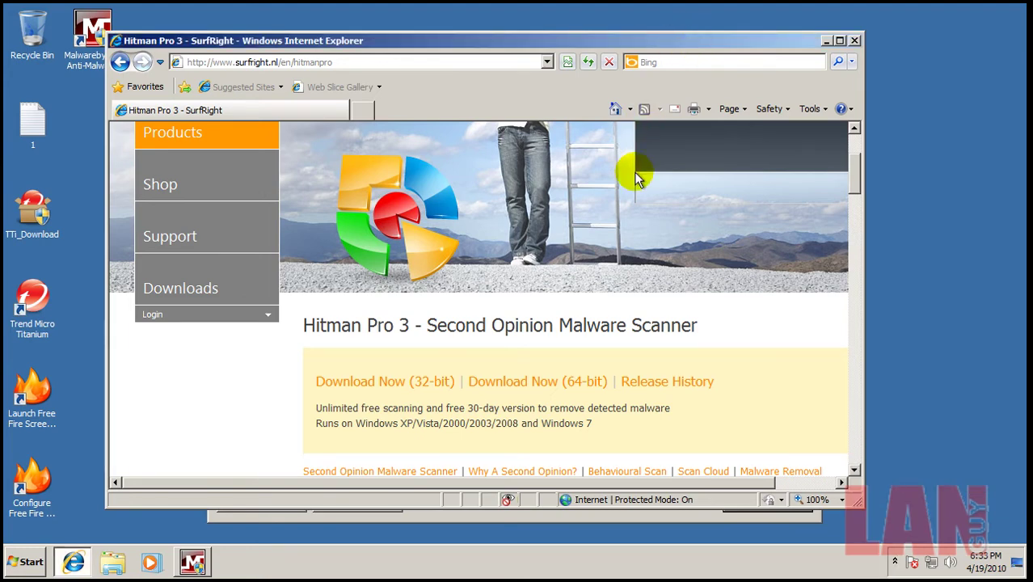
{"action": "scroll", "coordinate": [651, 307], "scroll_direction": "up", "scroll_amount": 2}
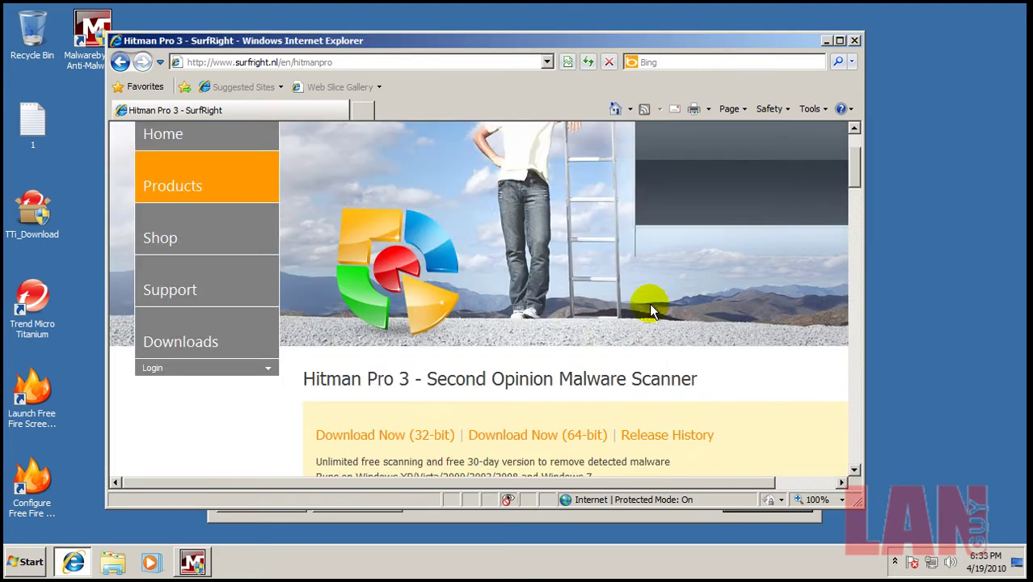
{"action": "scroll", "coordinate": [651, 307], "scroll_direction": "down", "scroll_amount": 1}
{"action": "scroll", "coordinate": [721, 307], "scroll_direction": "up", "scroll_amount": 2}
{"action": "scroll", "coordinate": [721, 308], "scroll_direction": "down", "scroll_amount": 2}
{"action": "scroll", "coordinate": [718, 301], "scroll_direction": "down", "scroll_amount": 1}
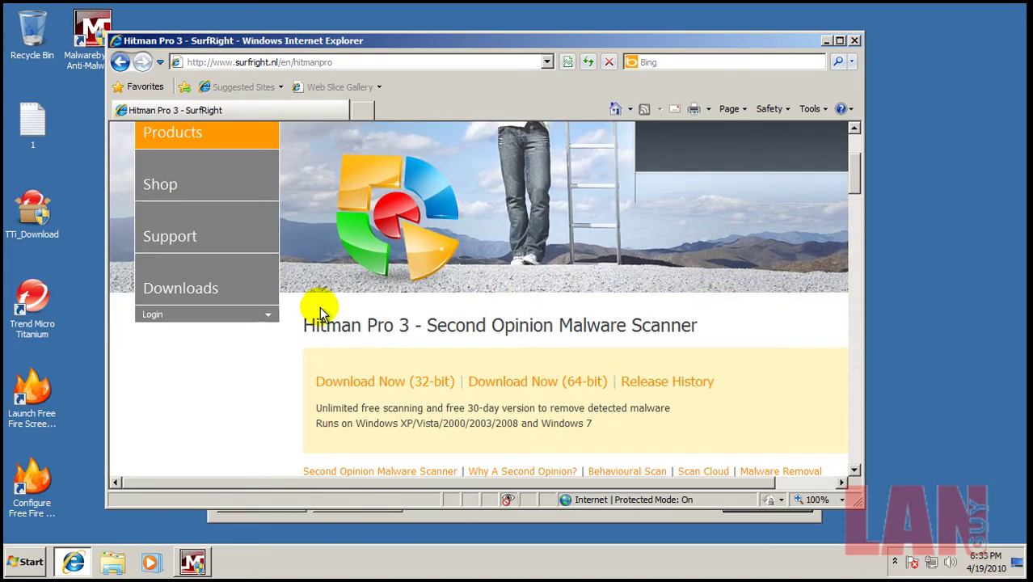
Step: Try the 32-bit Hitman Pro 3 download and view the blocked page anyway
{"action": "left_click", "coordinate": [405, 388]}
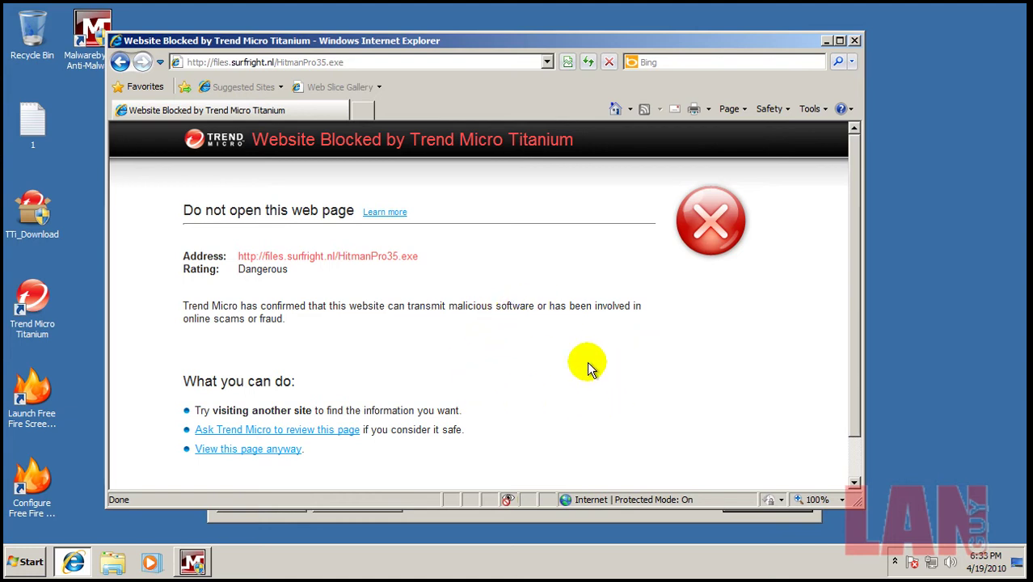
{"action": "scroll", "coordinate": [587, 368], "scroll_direction": "down", "scroll_amount": 2}
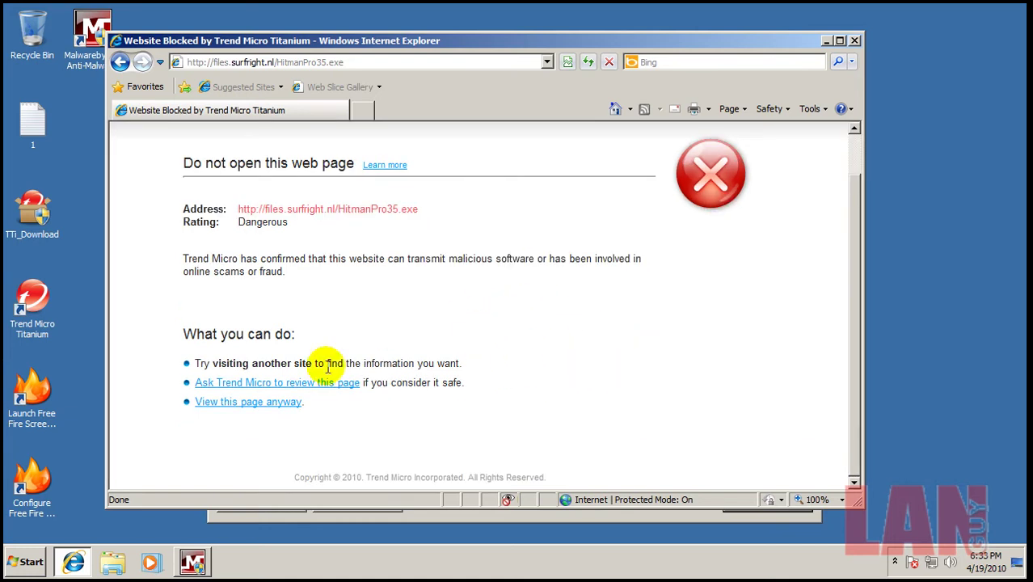
{"action": "left_click", "coordinate": [271, 410]}
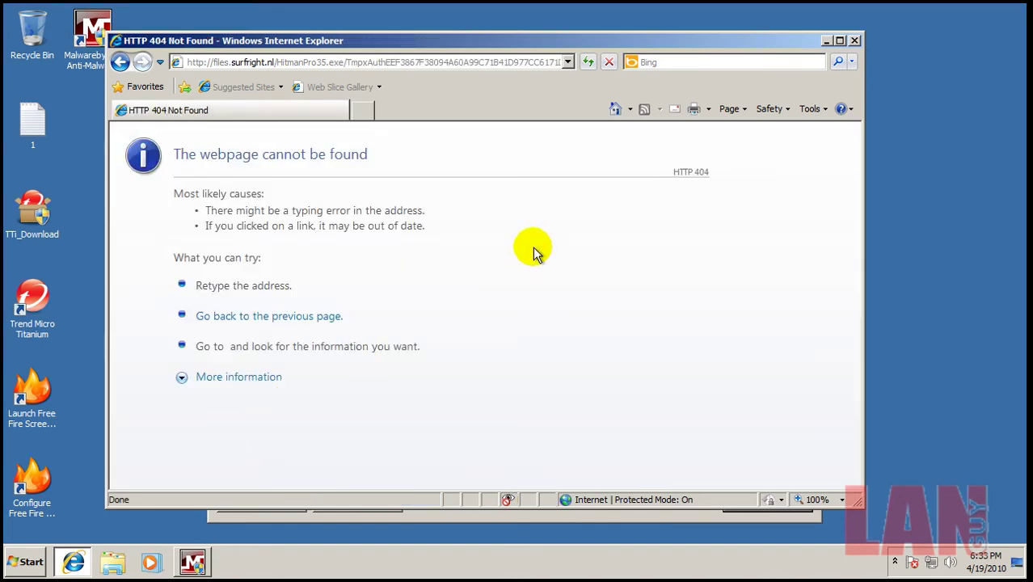
{"action": "scroll", "coordinate": [501, 278], "scroll_direction": "down", "scroll_amount": 2}
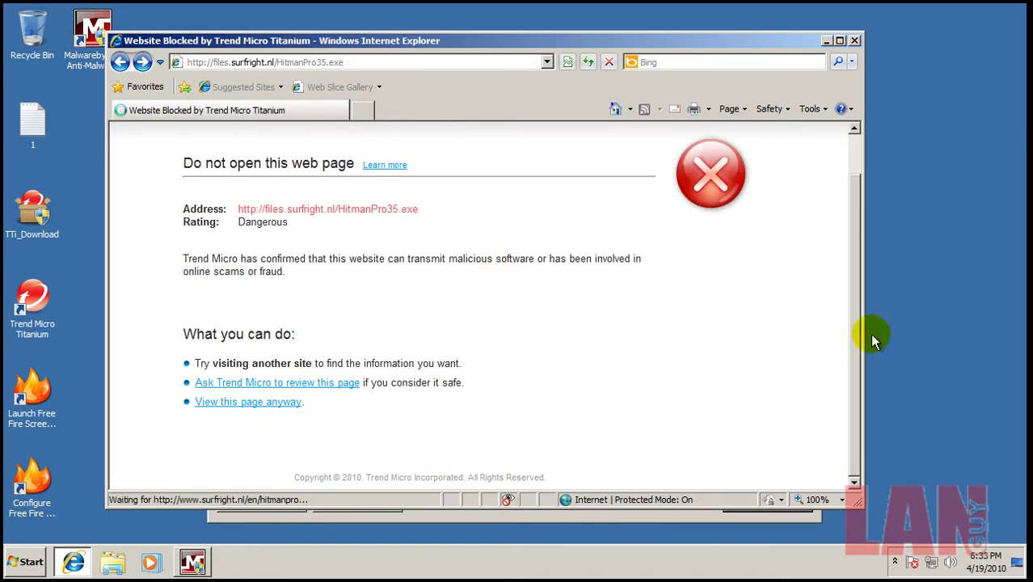
Step: Disable Trend Micro's Protection Against Viruses & Spyware and retry the 32-bit download
{"action": "left_click", "coordinate": [895, 562]}
{"action": "right_click", "coordinate": [876, 497]}
{"action": "left_click", "coordinate": [873, 464]}
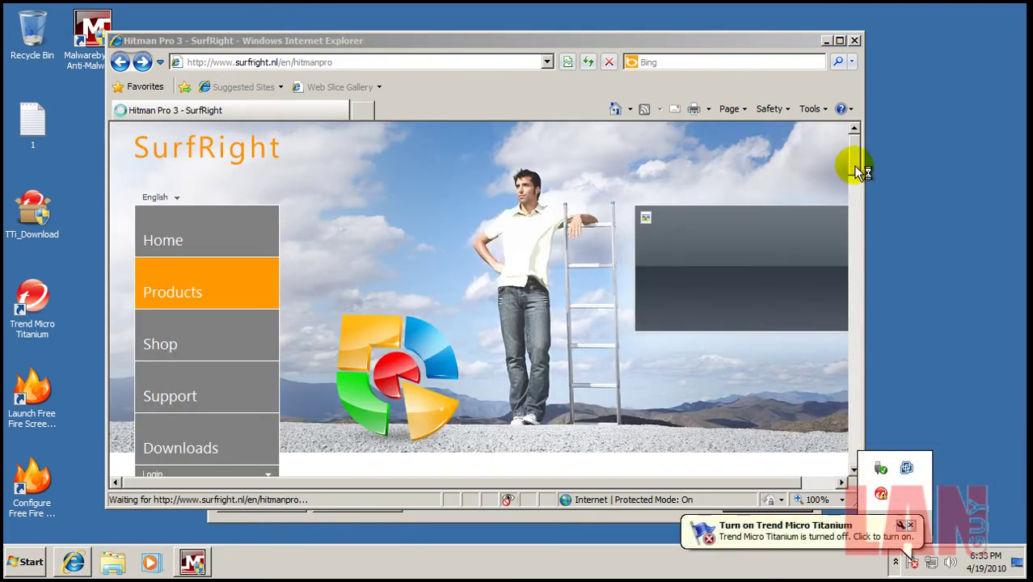
{"action": "left_click_drag", "start_coordinate": [854, 162], "coordinate": [855, 202]}
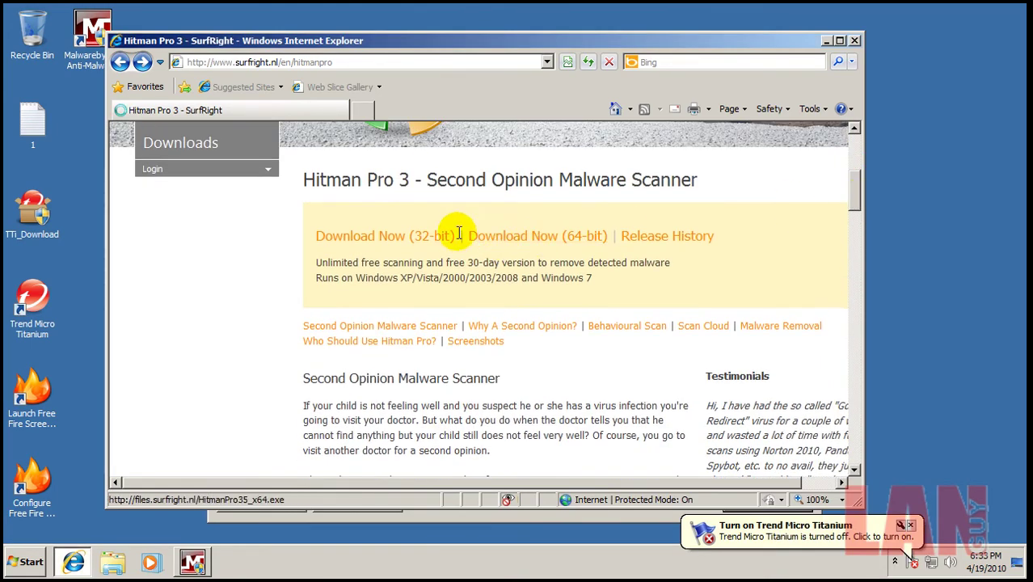
{"action": "left_click", "coordinate": [435, 243]}
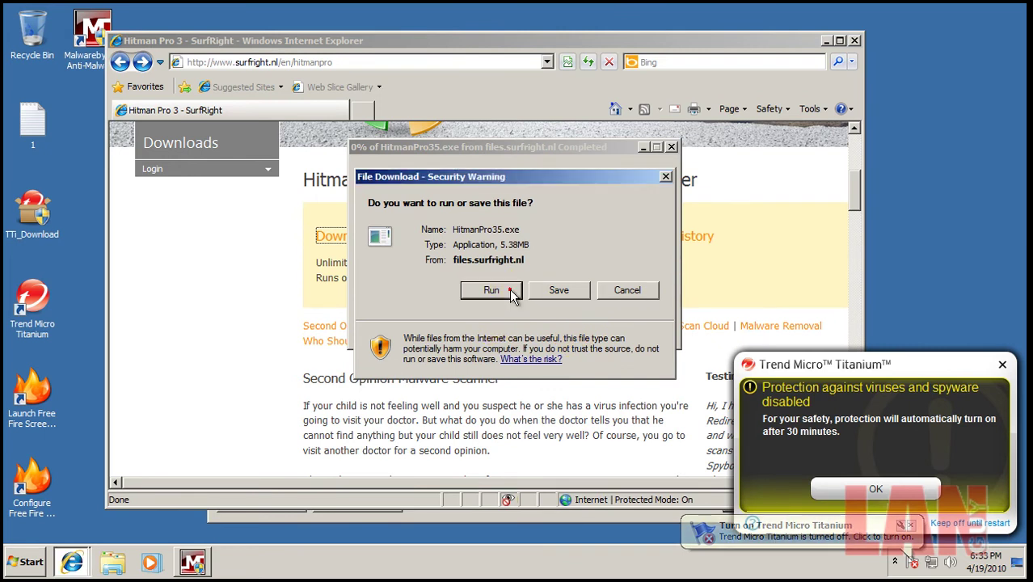
Step: Run HitmanPro35.exe, dismiss Trend Micro's protection-disabled notice, and switch between Malwarebytes and the browser
{"action": "left_click", "coordinate": [492, 289]}
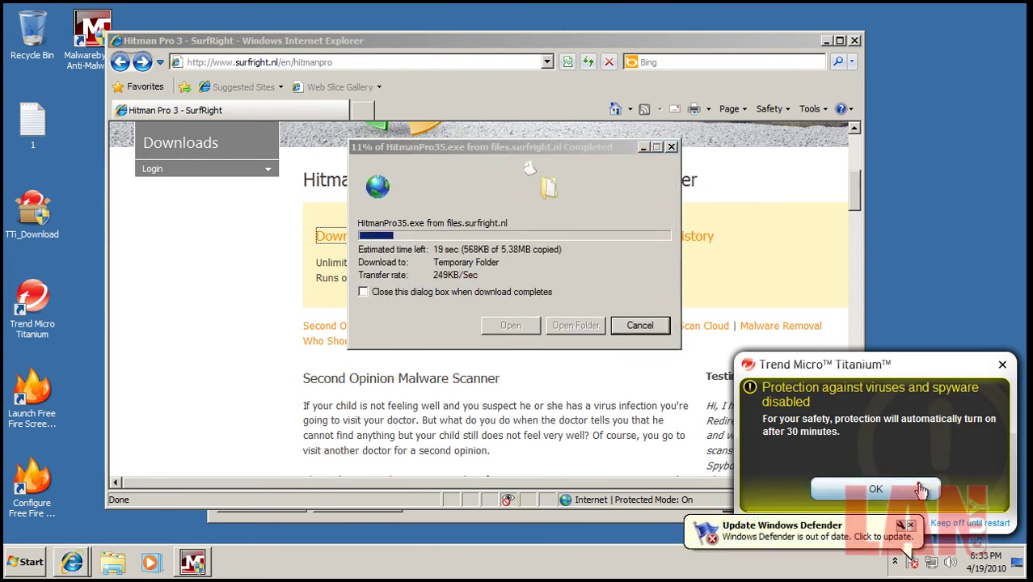
{"action": "left_click", "coordinate": [1003, 364]}
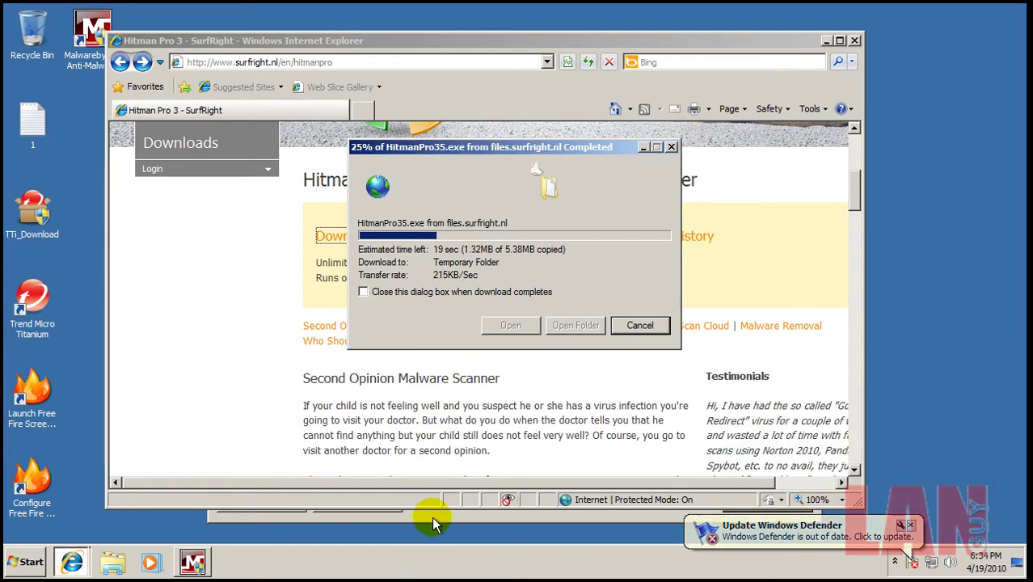
{"action": "left_click", "coordinate": [432, 516]}
{"action": "left_click", "coordinate": [154, 372]}
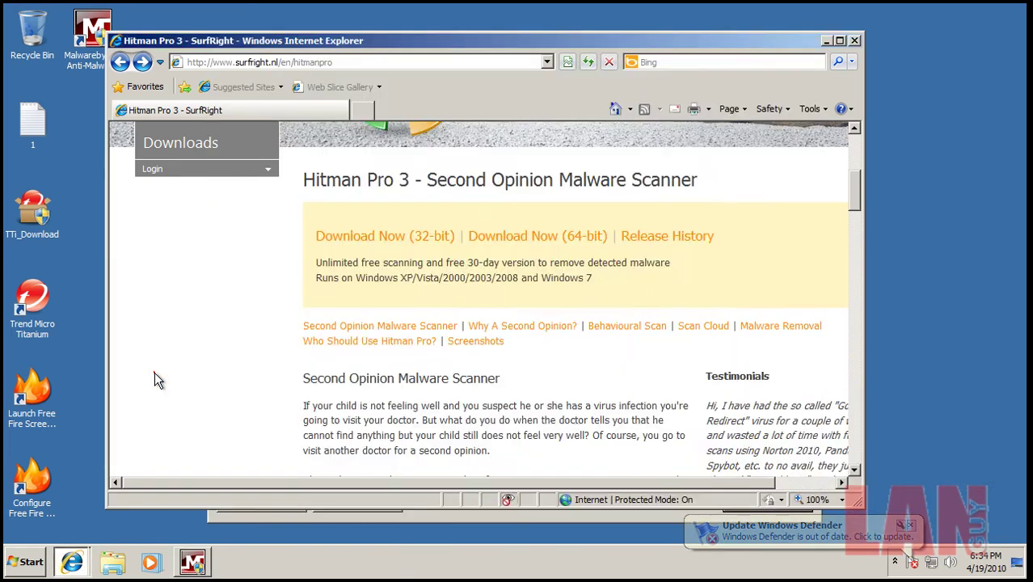
Step: Close the browser, follow the HitmanPro35.exe download to completion, and allow it to run as administrator
{"action": "left_click", "coordinate": [855, 40]}
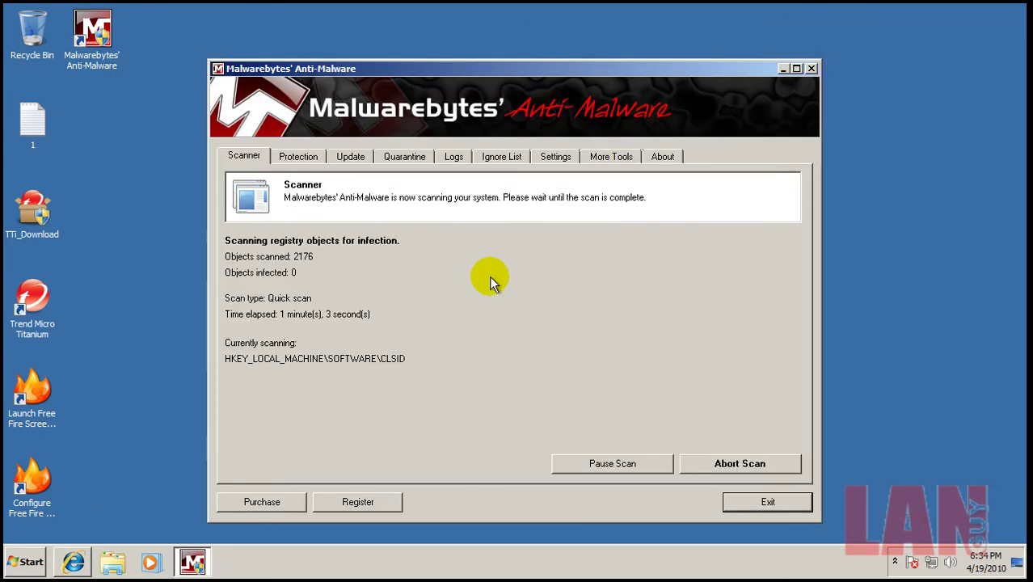
{"action": "left_click", "coordinate": [78, 562]}
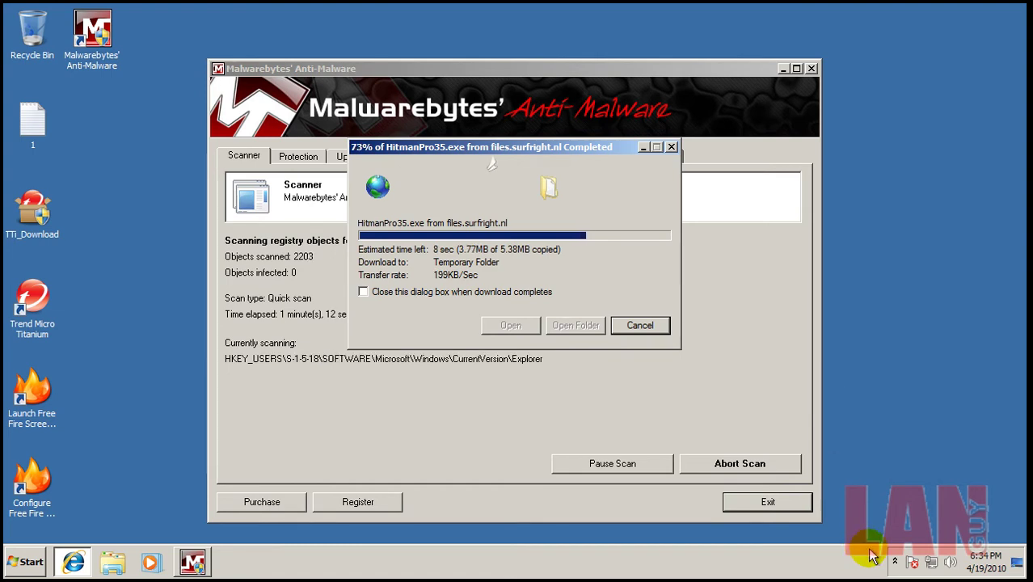
{"action": "left_click", "coordinate": [895, 561]}
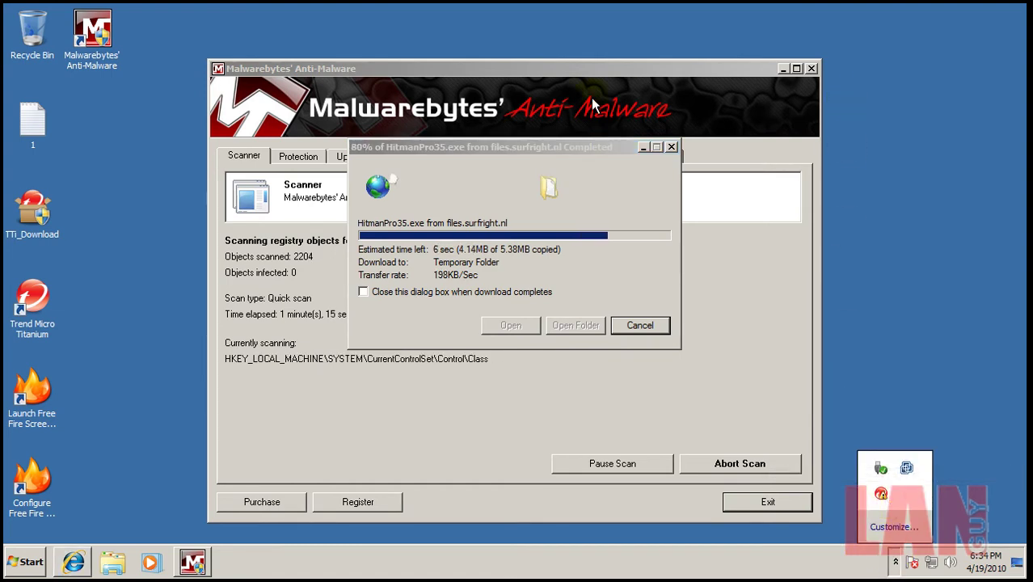
{"action": "left_click", "coordinate": [603, 153]}
{"action": "left_click", "coordinate": [602, 152]}
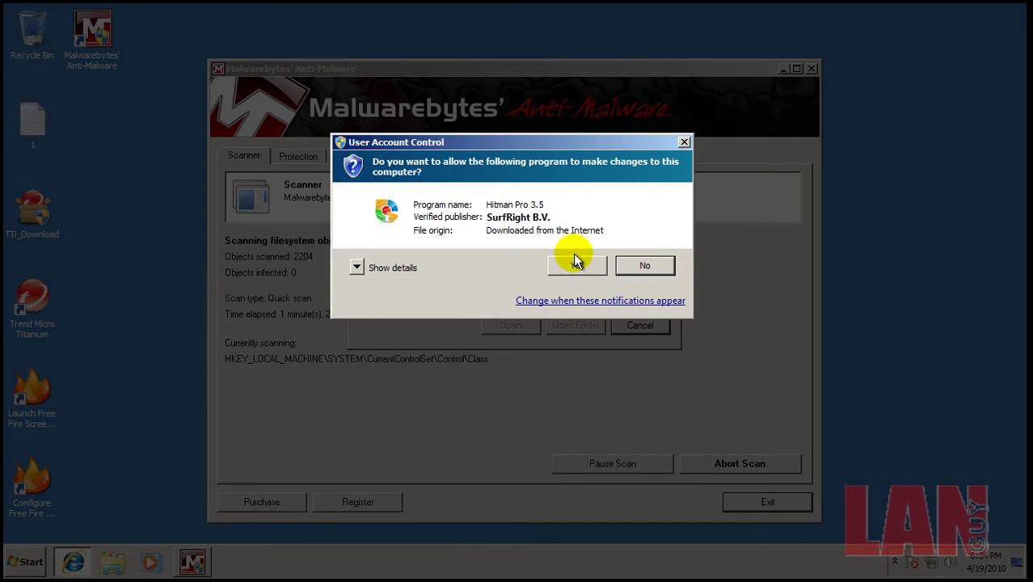
{"action": "left_click", "coordinate": [567, 262]}
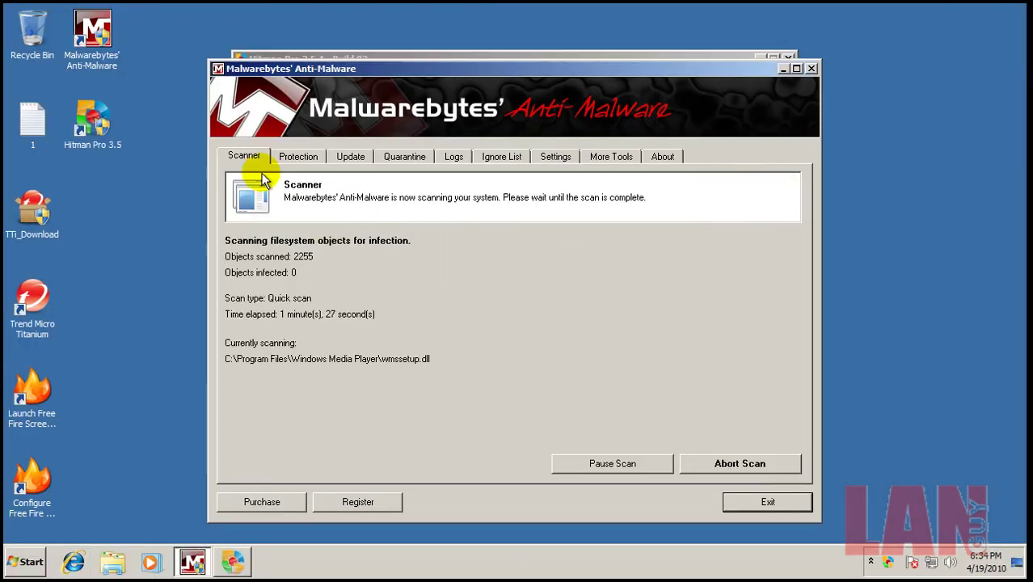
Step: Accept Hitman Pro 3.5's licence terms and start the system scan
{"action": "left_click", "coordinate": [456, 55]}
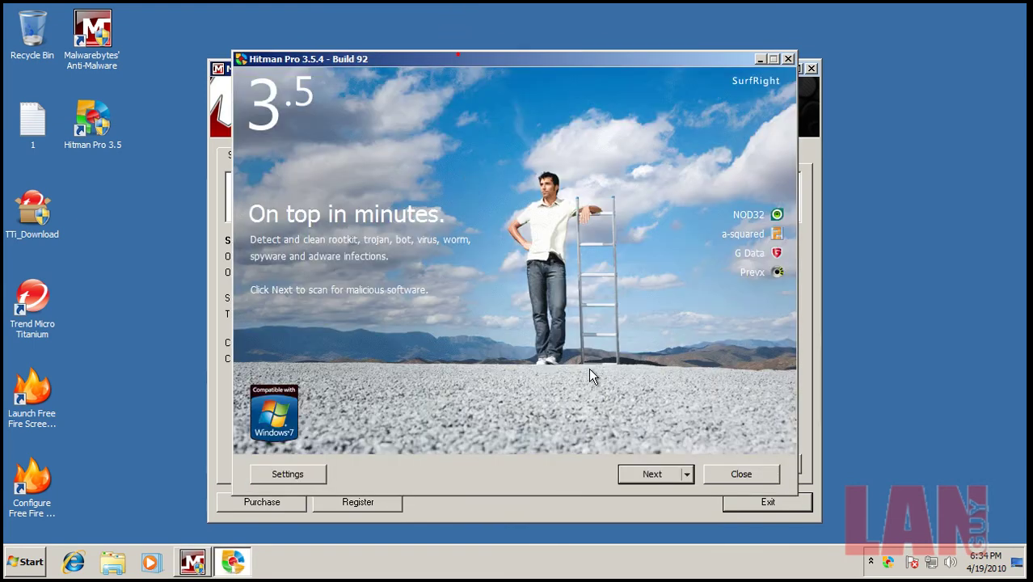
{"action": "left_click", "coordinate": [645, 473]}
{"action": "left_click", "coordinate": [327, 422]}
{"action": "left_click", "coordinate": [632, 471]}
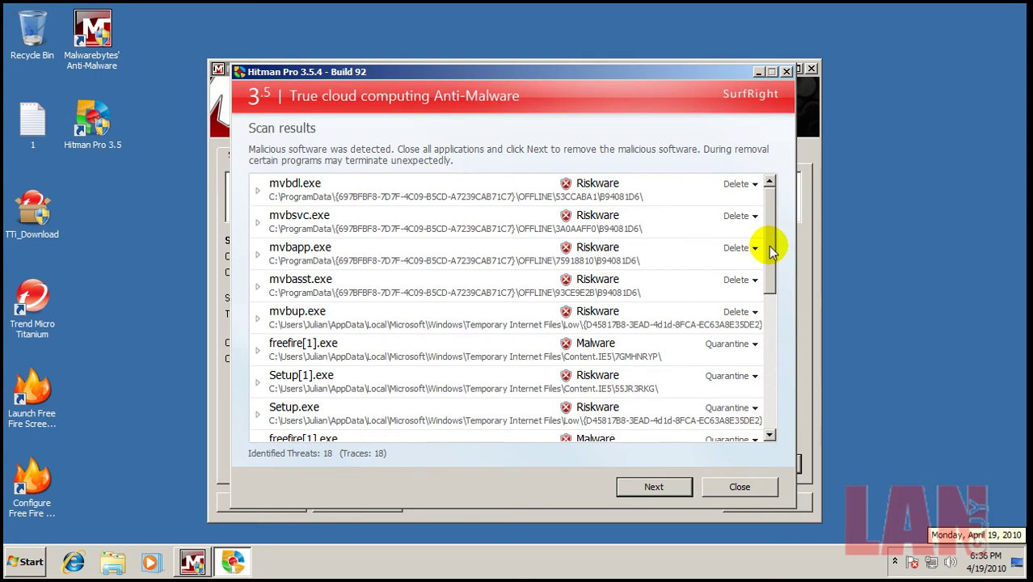
Step: Review the first threats: mvbdl.exe details, mvbsvc, mvbapp, mvbasst, mvbup, freefire[1].exe and Setup.exe
{"action": "left_click", "coordinate": [258, 193]}
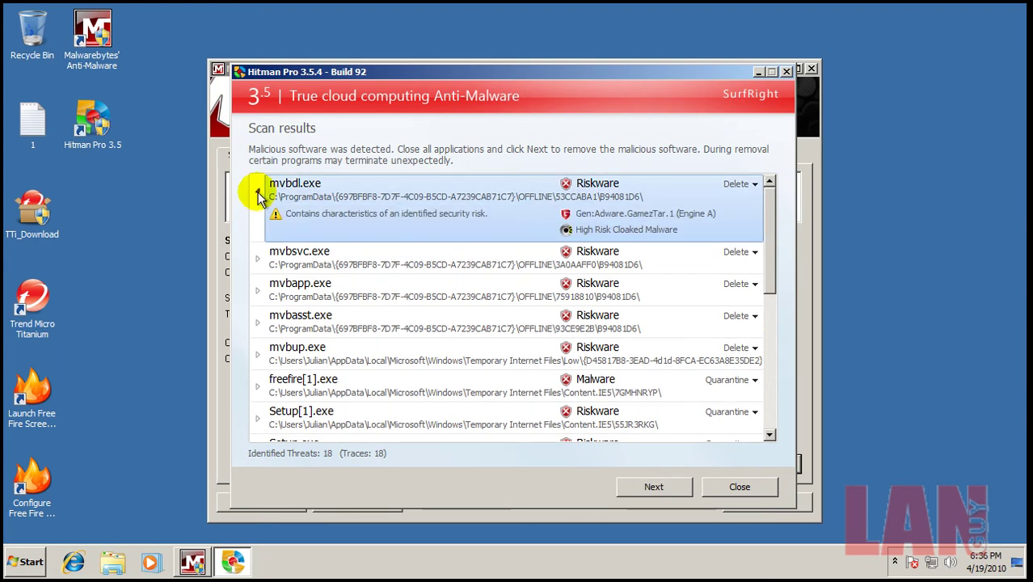
{"action": "left_click", "coordinate": [258, 192]}
{"action": "left_click", "coordinate": [378, 232]}
{"action": "left_click", "coordinate": [329, 252]}
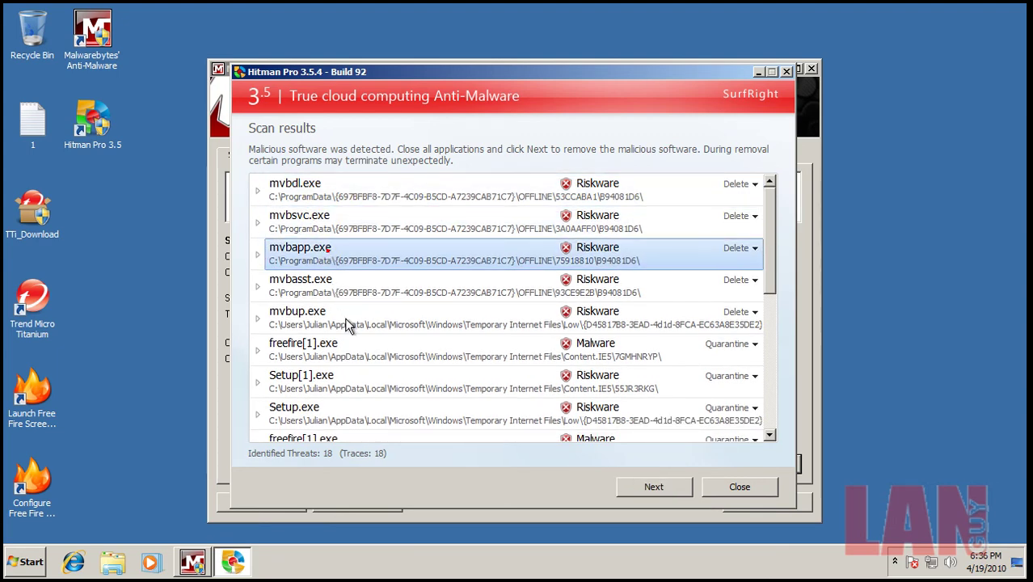
{"action": "left_click", "coordinate": [338, 289]}
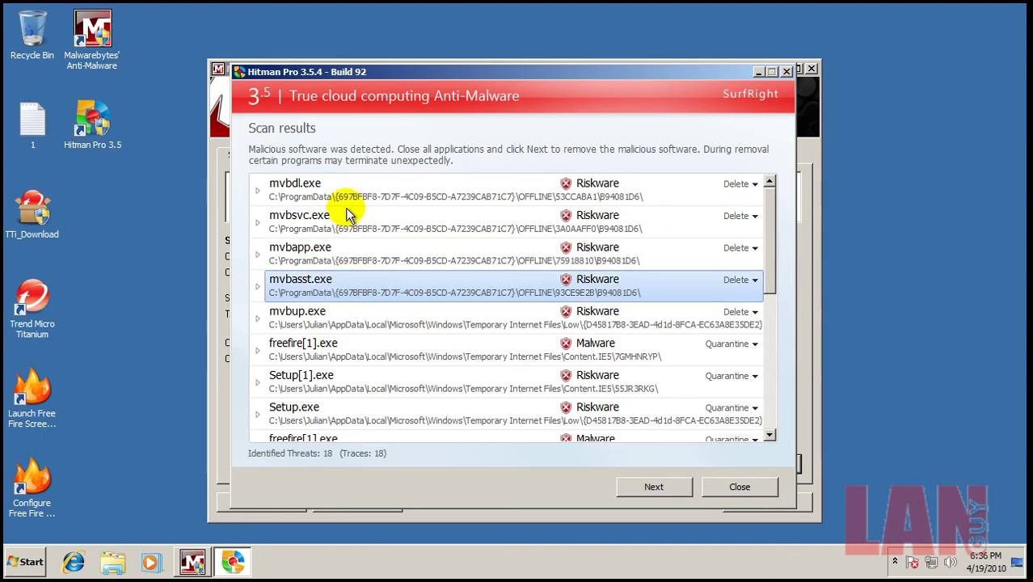
{"action": "left_click", "coordinate": [356, 315]}
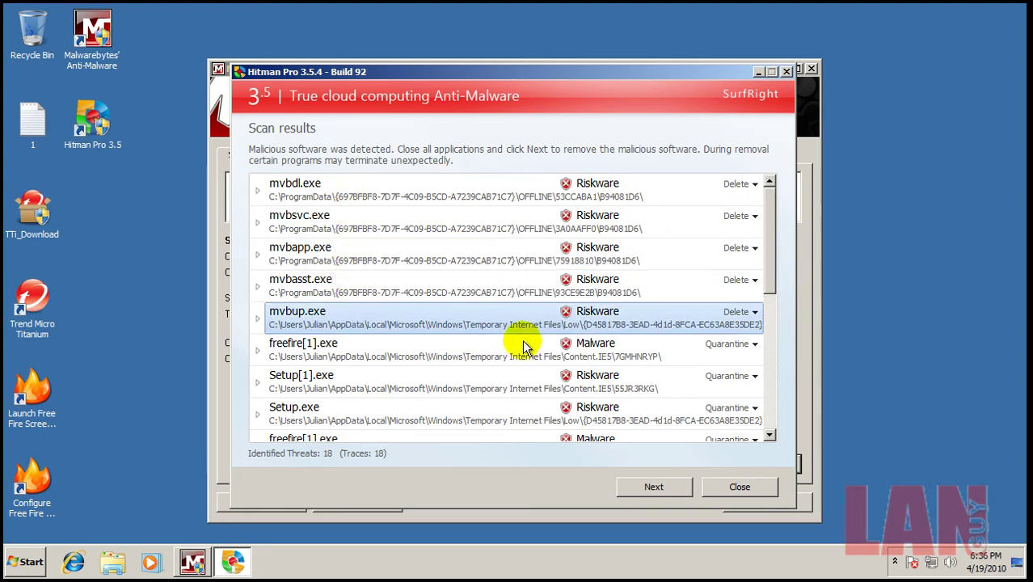
{"action": "left_click", "coordinate": [528, 346]}
{"action": "left_click", "coordinate": [540, 412]}
{"action": "scroll", "coordinate": [537, 406], "scroll_direction": "down", "scroll_amount": 3}
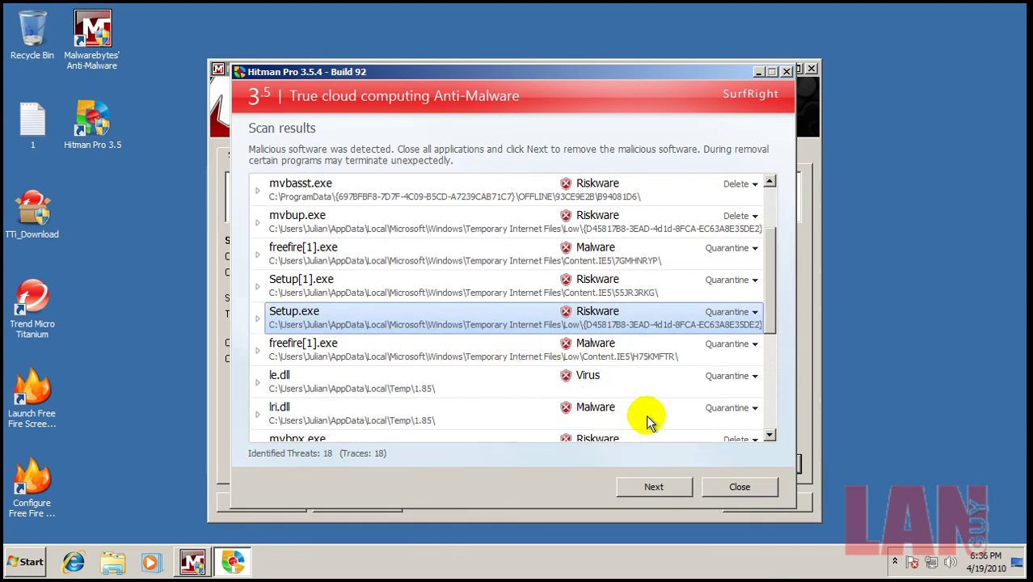
{"action": "left_click", "coordinate": [512, 350]}
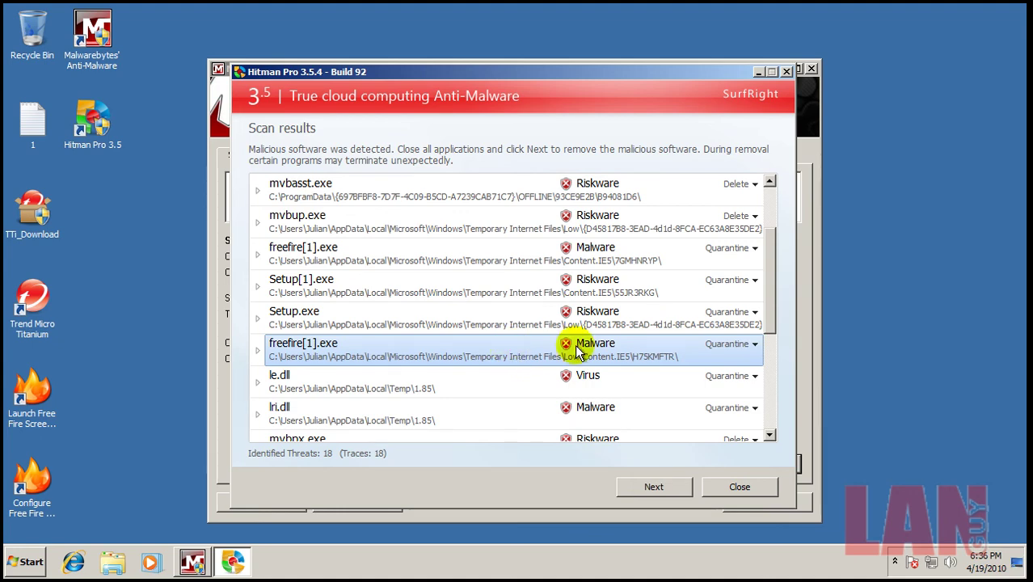
Step: Inspect the threat details for le.dll and lri.dll
{"action": "scroll", "coordinate": [483, 343], "scroll_direction": "down", "scroll_amount": 2}
{"action": "scroll", "coordinate": [484, 343], "scroll_direction": "down", "scroll_amount": 1}
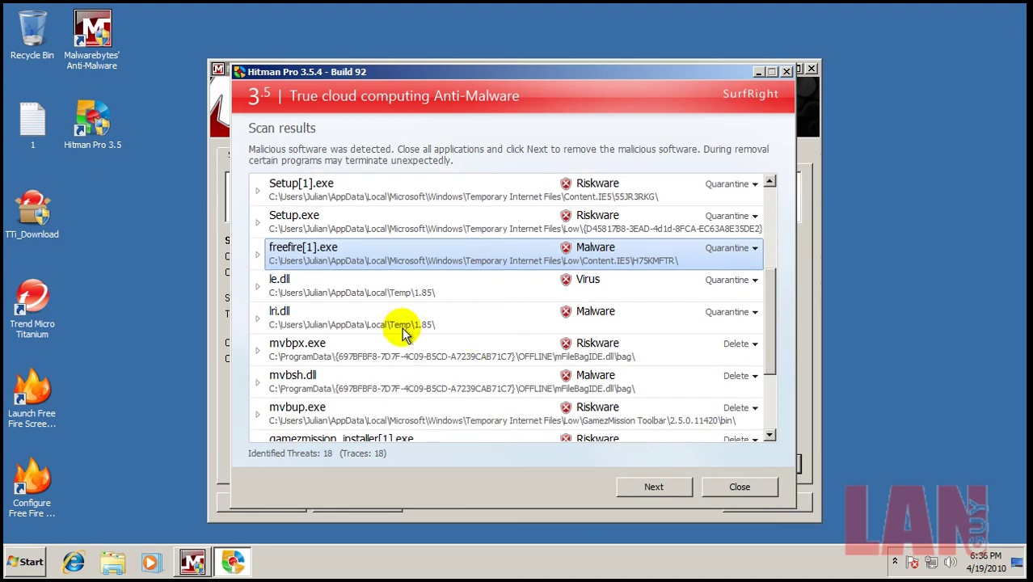
{"action": "left_click", "coordinate": [367, 295]}
{"action": "left_click", "coordinate": [371, 327]}
{"action": "left_click", "coordinate": [258, 289]}
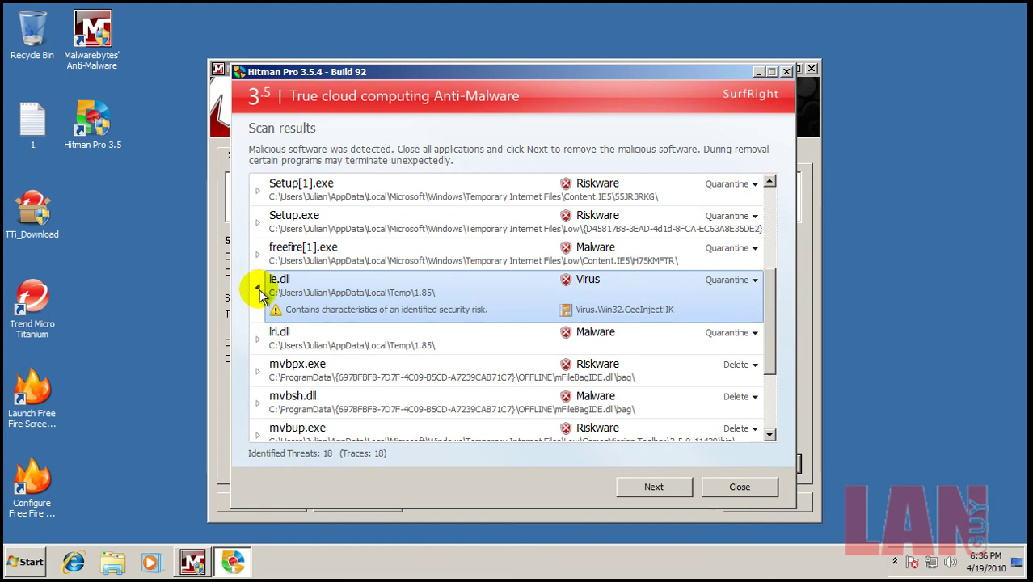
{"action": "left_click", "coordinate": [259, 290]}
{"action": "left_click", "coordinate": [259, 322]}
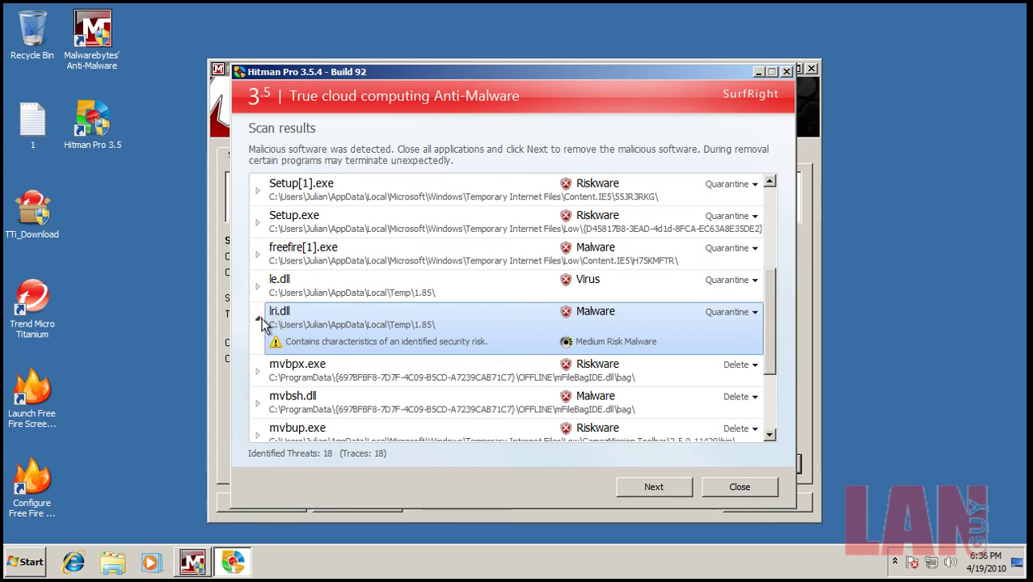
{"action": "left_click", "coordinate": [258, 322]}
{"action": "scroll", "coordinate": [371, 317], "scroll_direction": "down", "scroll_amount": 3}
Step: Review the remaining threats, inspecting mvbterm.exe and gamezmission_installer[1].exe details, then move the window down
{"action": "left_click", "coordinate": [374, 267]}
{"action": "left_click", "coordinate": [369, 283]}
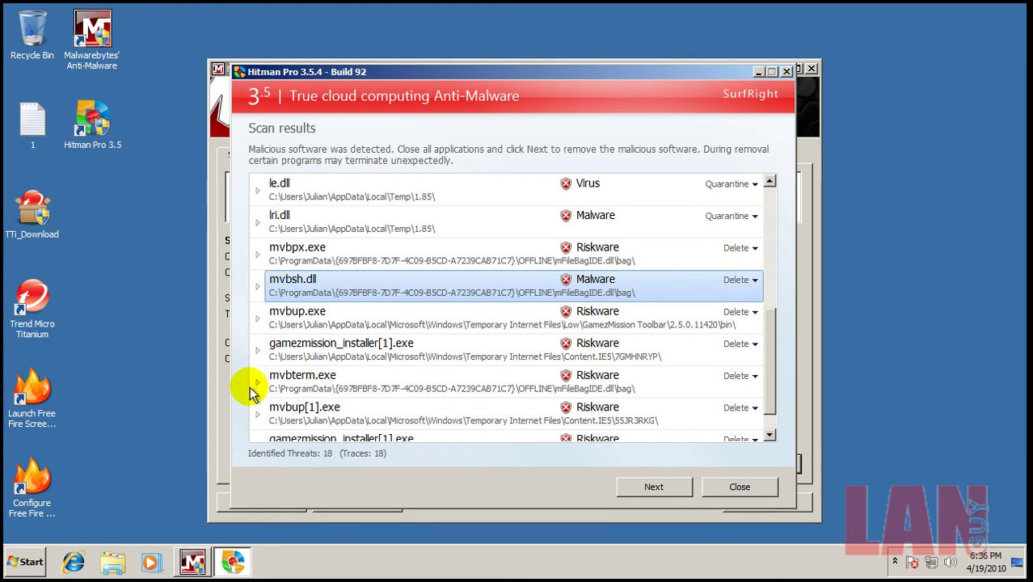
{"action": "left_click", "coordinate": [362, 323]}
{"action": "left_click", "coordinate": [366, 360]}
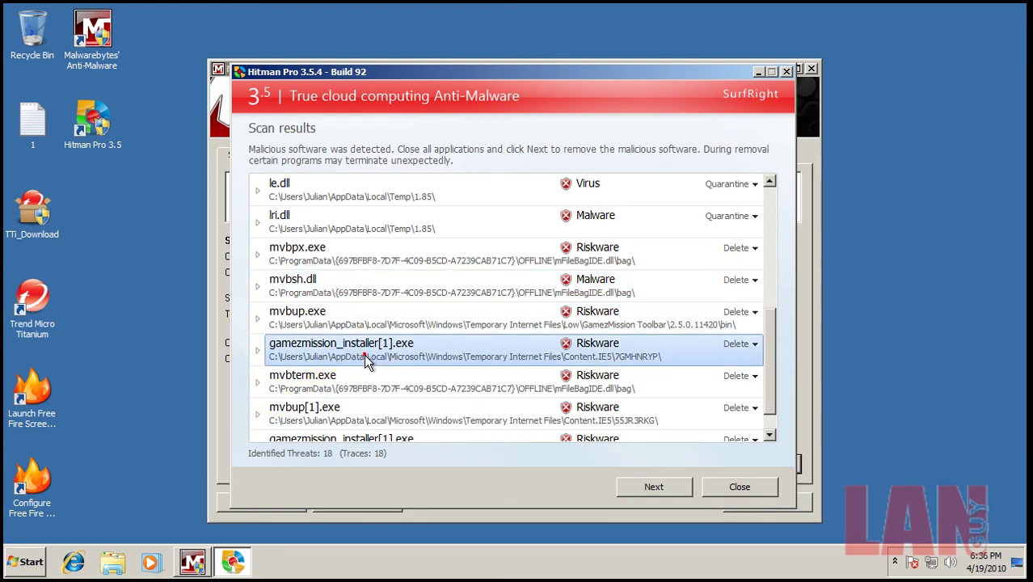
{"action": "left_click", "coordinate": [380, 389]}
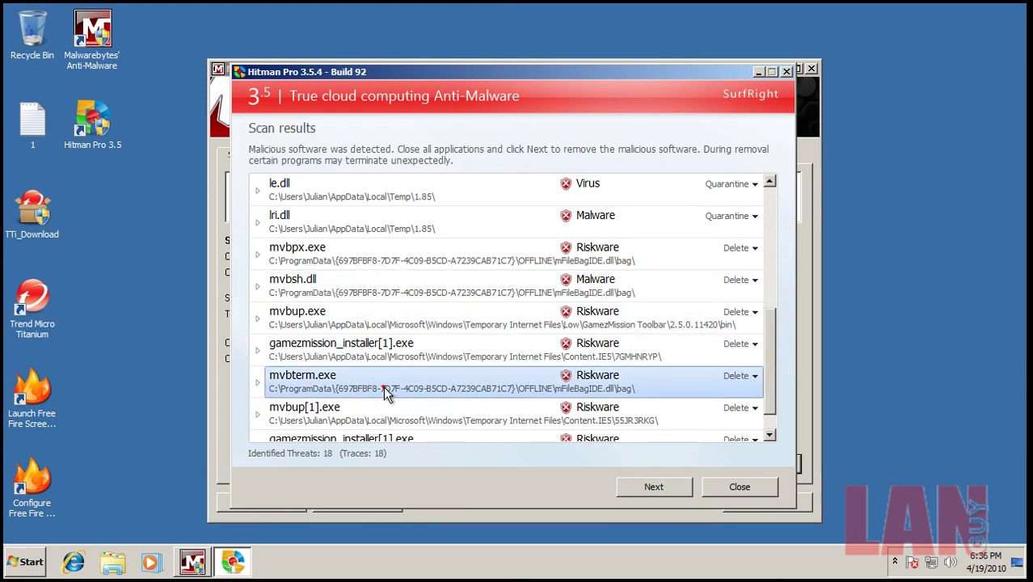
{"action": "left_click", "coordinate": [254, 389]}
{"action": "left_click", "coordinate": [254, 386]}
{"action": "scroll", "coordinate": [338, 371], "scroll_direction": "down", "scroll_amount": 1}
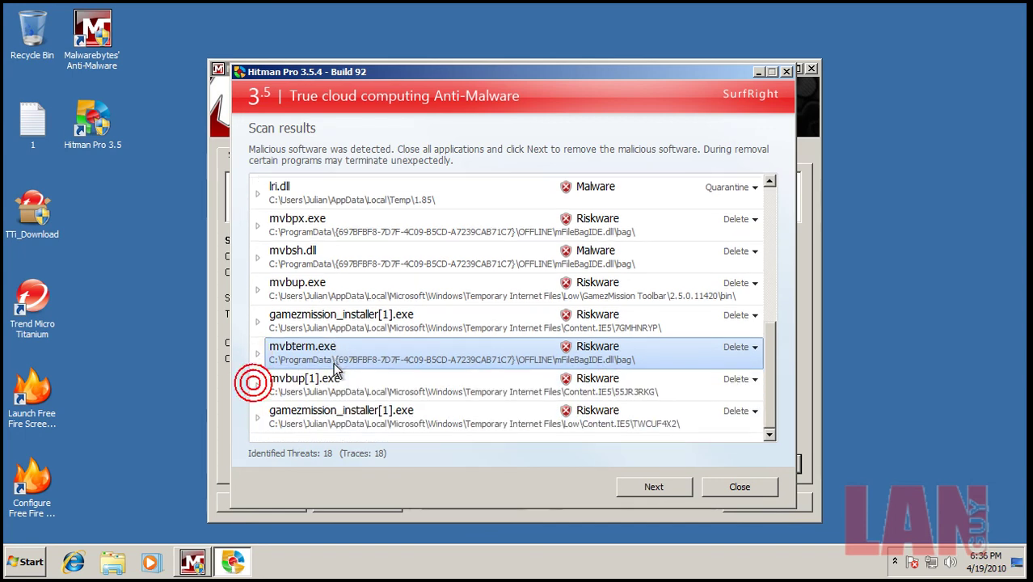
{"action": "left_click", "coordinate": [337, 379]}
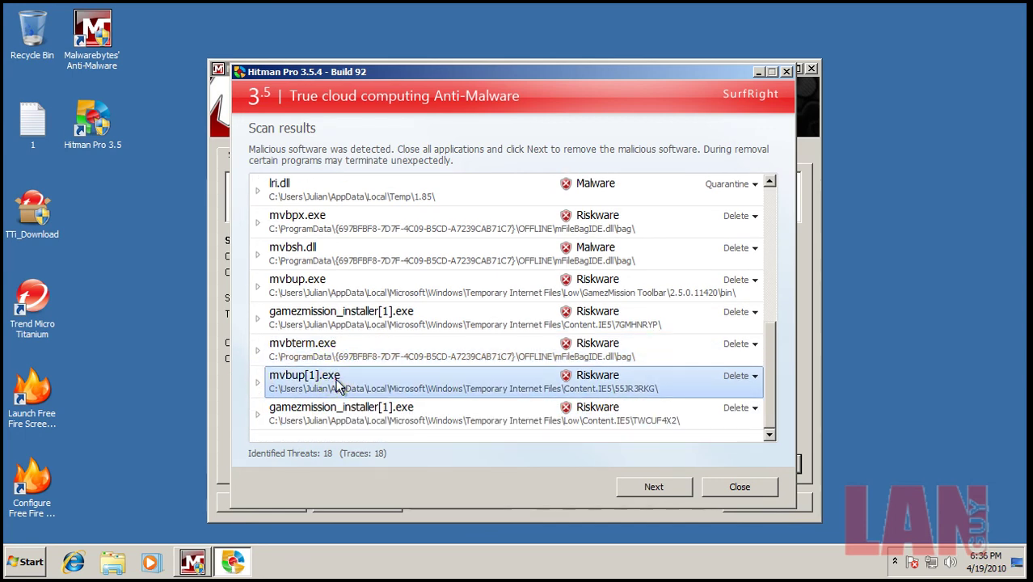
{"action": "left_click", "coordinate": [258, 407]}
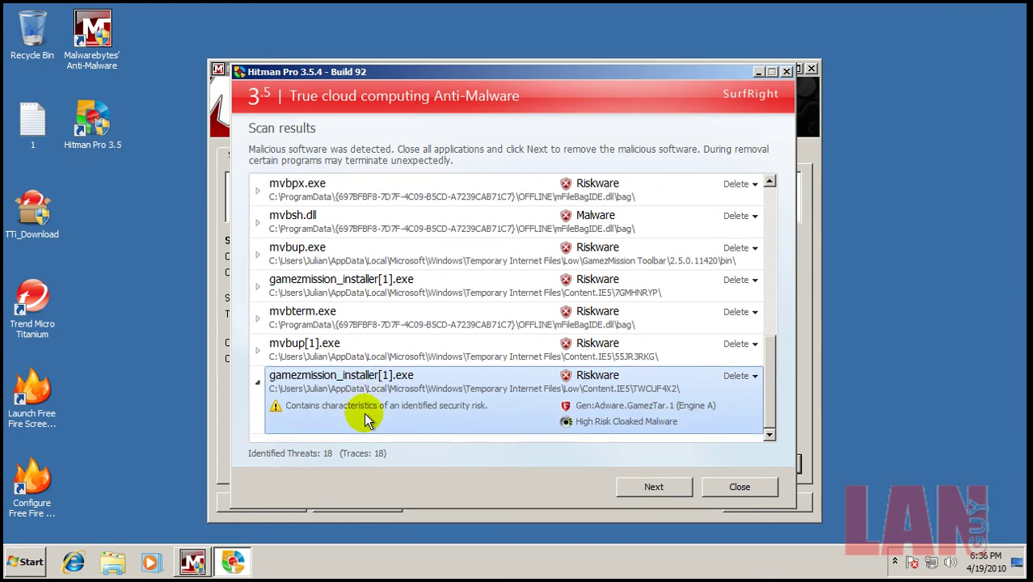
{"action": "left_click", "coordinate": [259, 383]}
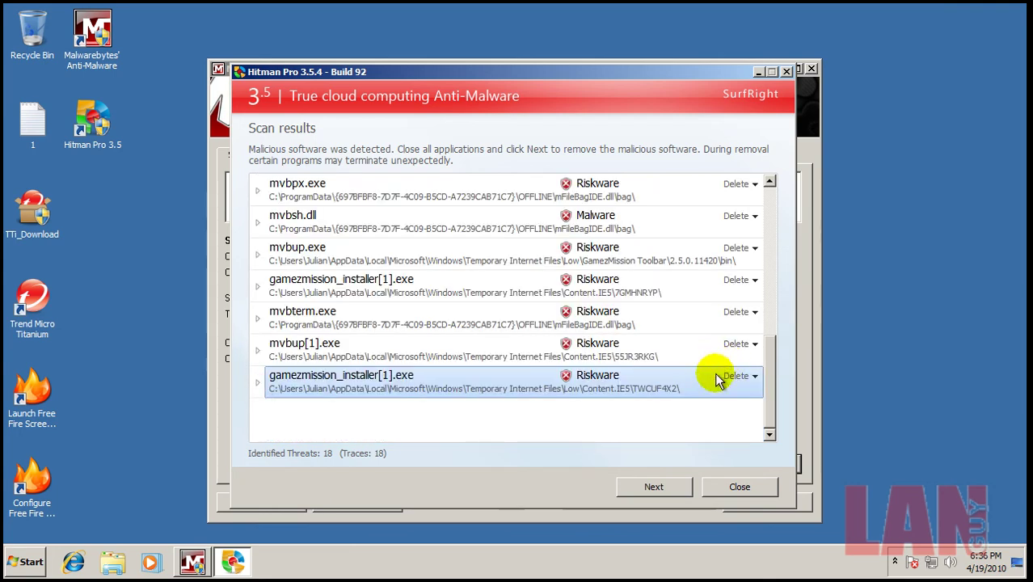
{"action": "scroll", "coordinate": [731, 396], "scroll_direction": "up", "scroll_amount": 5}
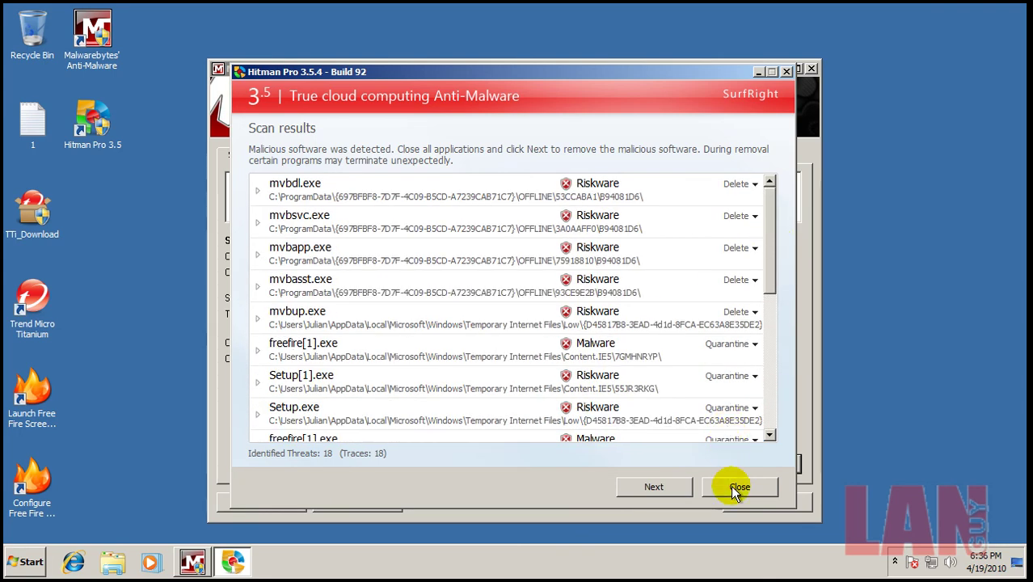
{"action": "mouse_move", "coordinate": [701, 70]}
{"action": "left_mouse_down"}
{"action": "mouse_move", "coordinate": [717, 517]}
{"action": "mouse_move", "coordinate": [714, 89]}
{"action": "mouse_move", "coordinate": [702, 82]}
{"action": "left_mouse_up"}
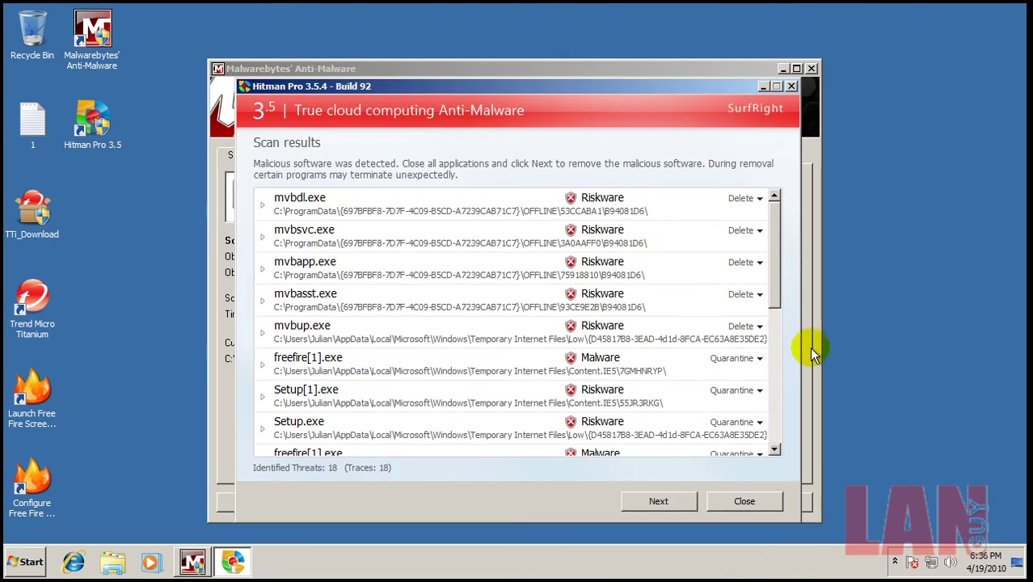
Step: Close Hitman Pro without removing threats and open Malwarebytes' list of the one infected object
{"action": "left_click", "coordinate": [745, 501]}
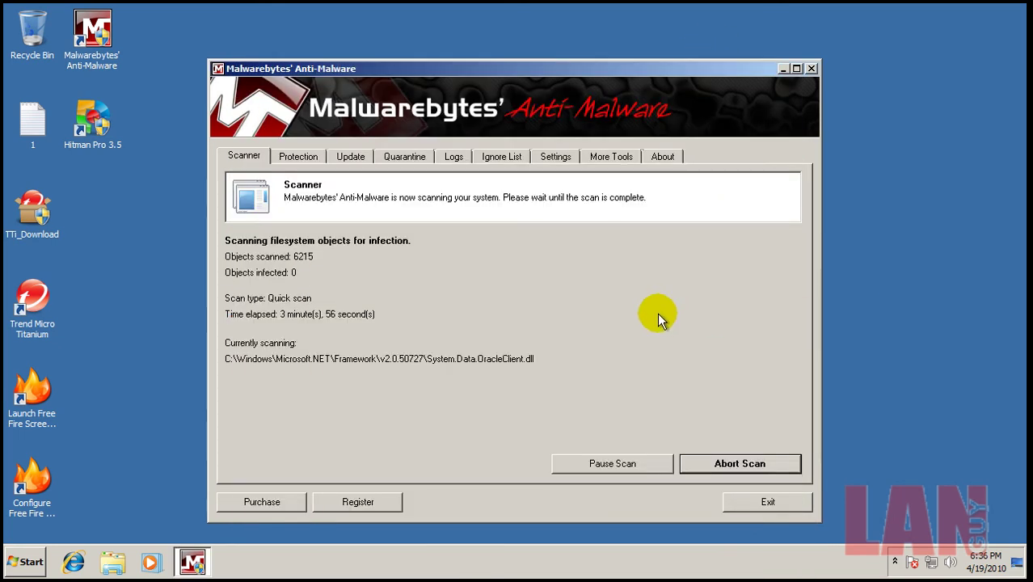
{"action": "left_click_drag", "start_coordinate": [591, 72], "coordinate": [601, 48]}
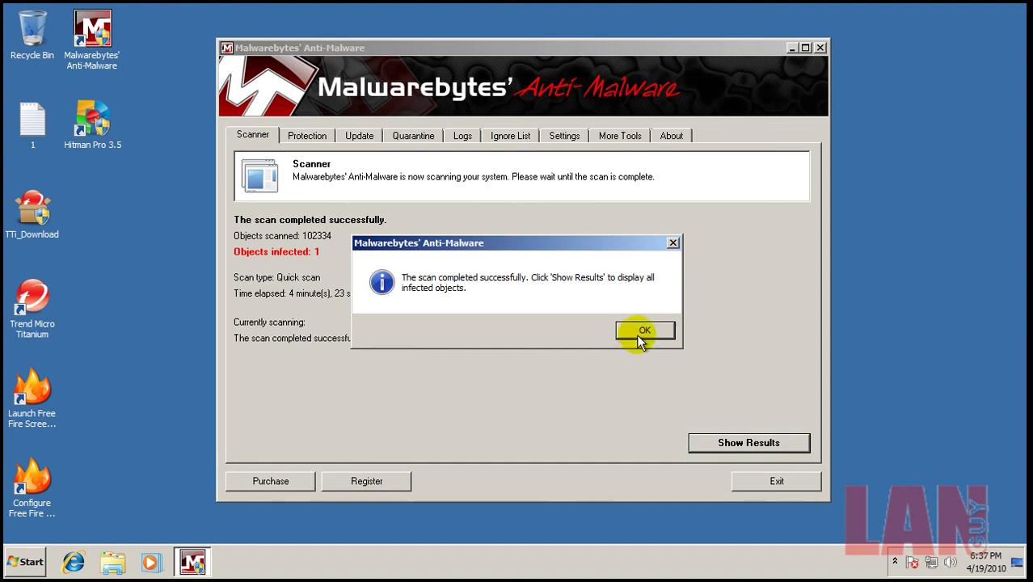
{"action": "left_click", "coordinate": [644, 331]}
{"action": "left_click", "coordinate": [732, 444]}
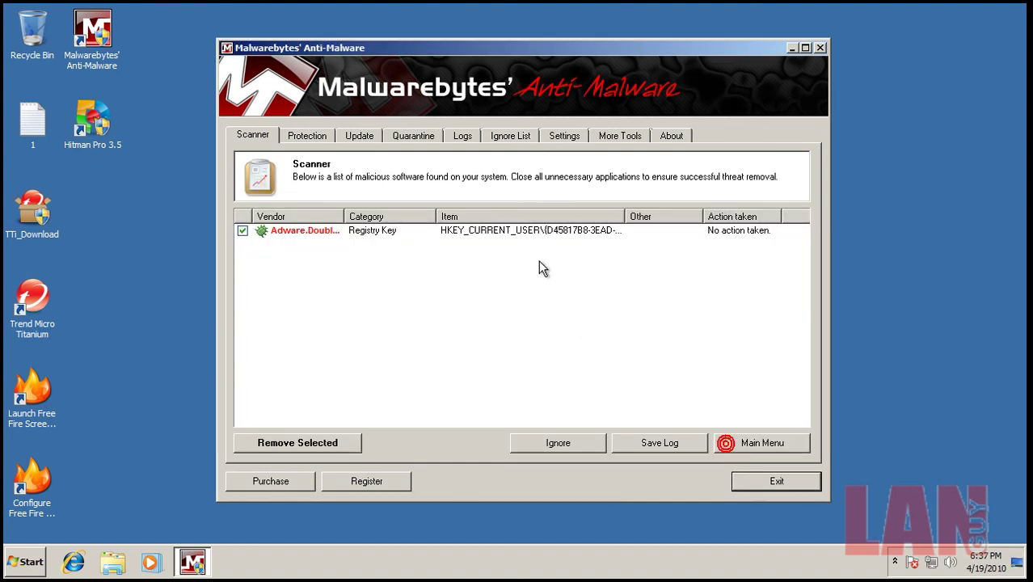
Step: Widen the columns to read the full Adware.DoubleD registry-key detection, then exit Malwarebytes
{"action": "left_click_drag", "start_coordinate": [624, 217], "coordinate": [698, 220]}
{"action": "mouse_move", "coordinate": [346, 214]}
{"action": "left_mouse_down"}
{"action": "mouse_move", "coordinate": [403, 215]}
{"action": "mouse_move", "coordinate": [361, 214]}
{"action": "left_mouse_up"}
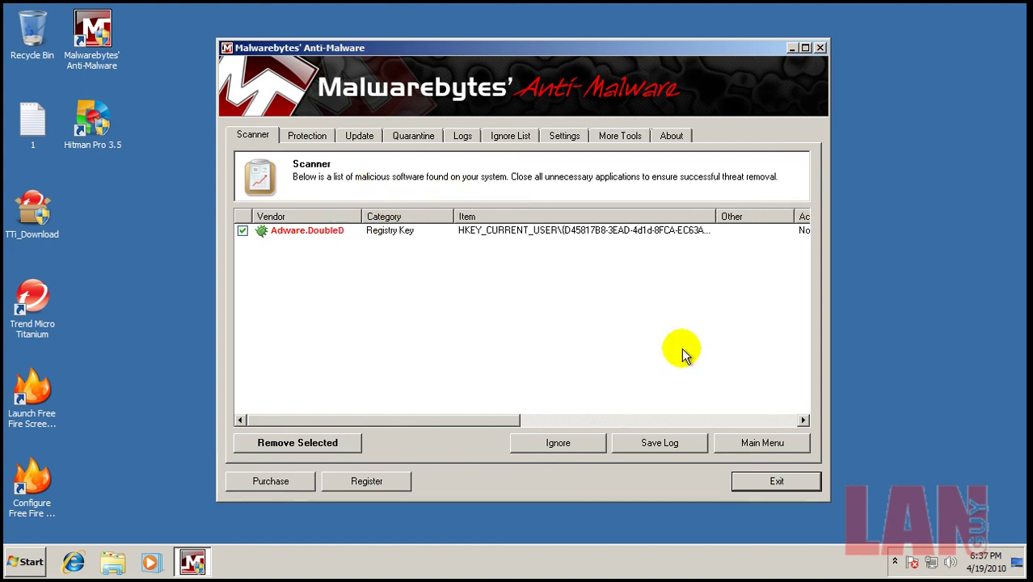
{"action": "left_click", "coordinate": [805, 482]}
{"action": "left_click", "coordinate": [598, 328]}
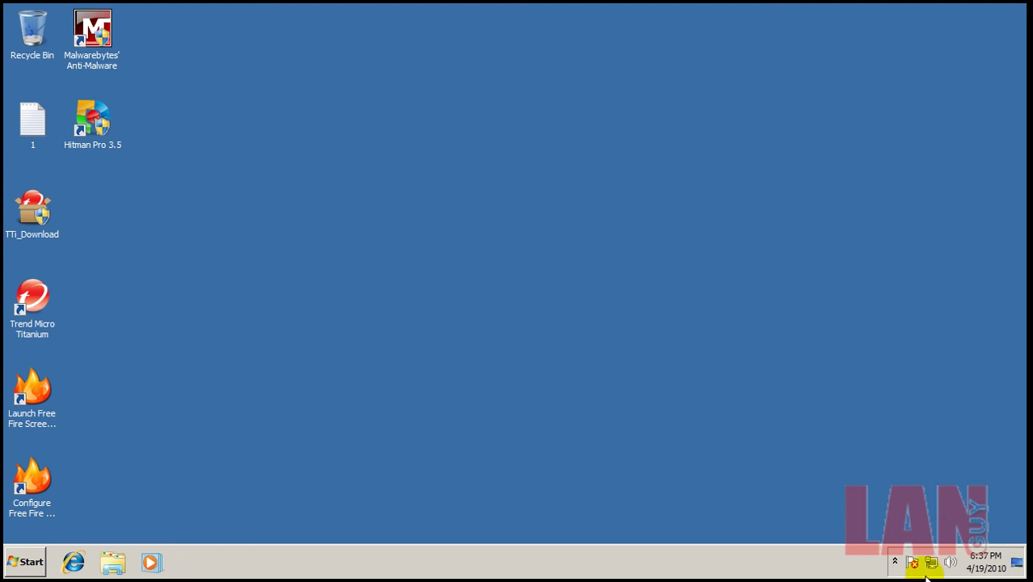
{"action": "left_click", "coordinate": [895, 563]}
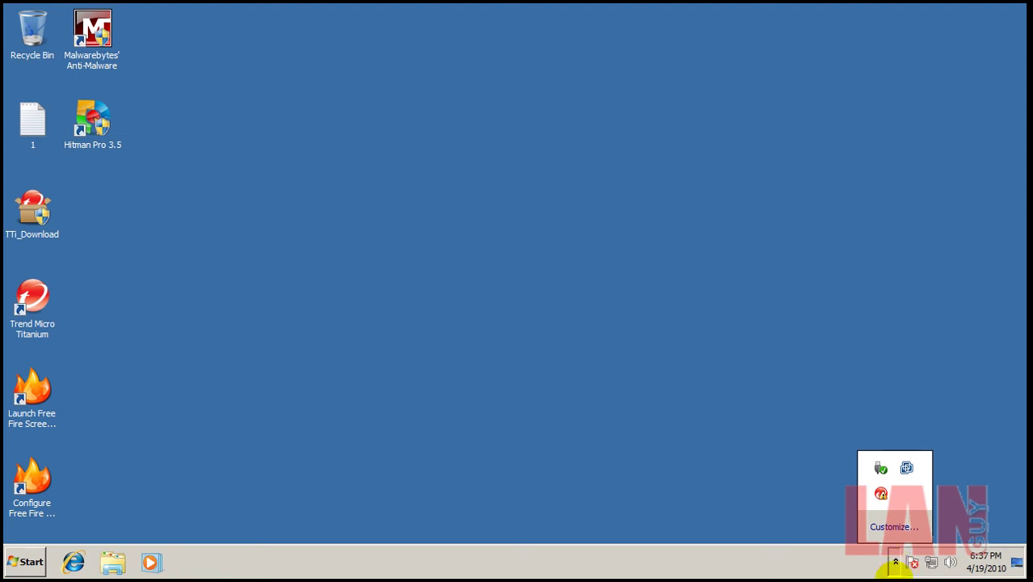
{"action": "left_click", "coordinate": [881, 493]}
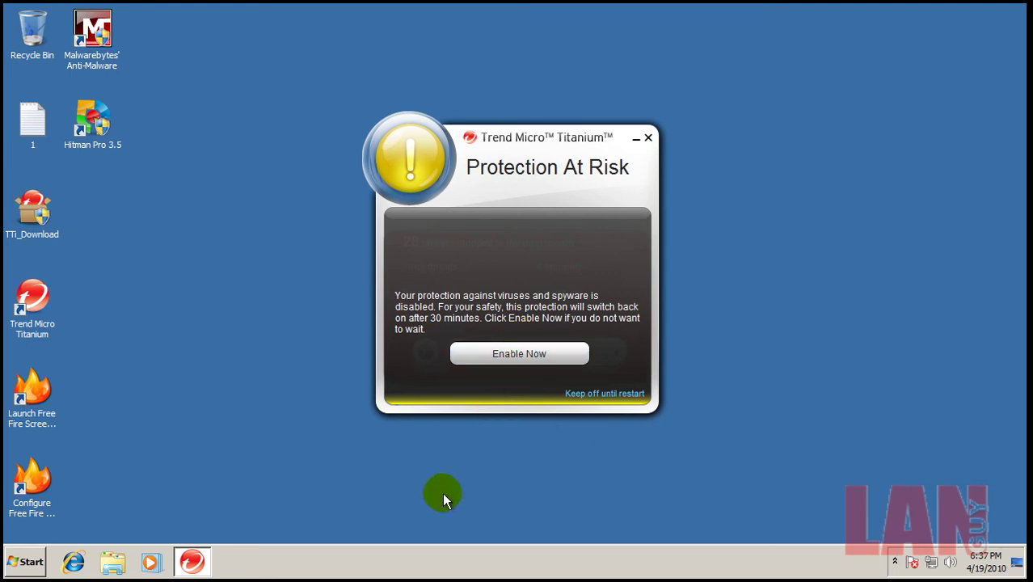
{"action": "right_click", "coordinate": [458, 559]}
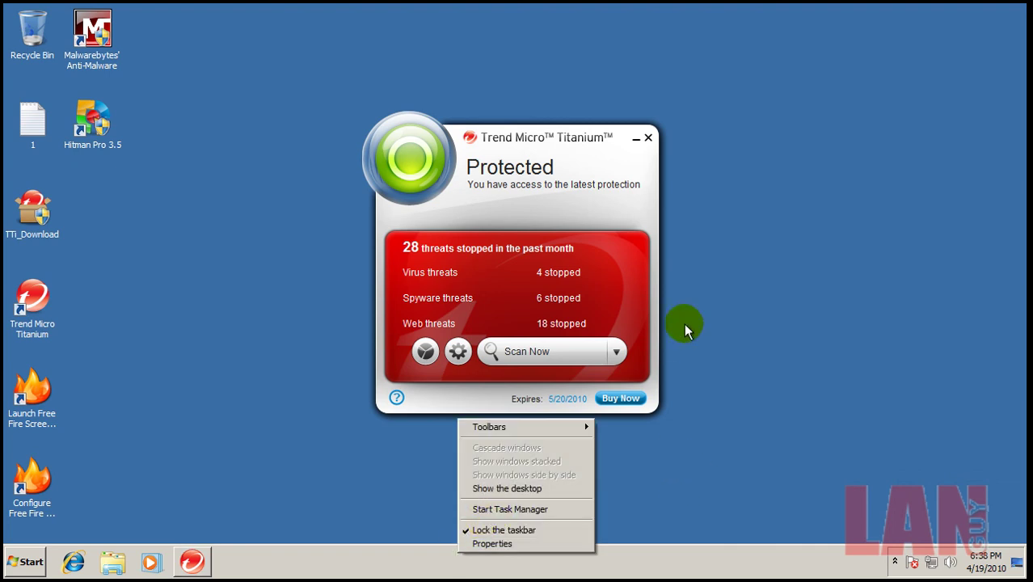
{"action": "left_click", "coordinate": [649, 246]}
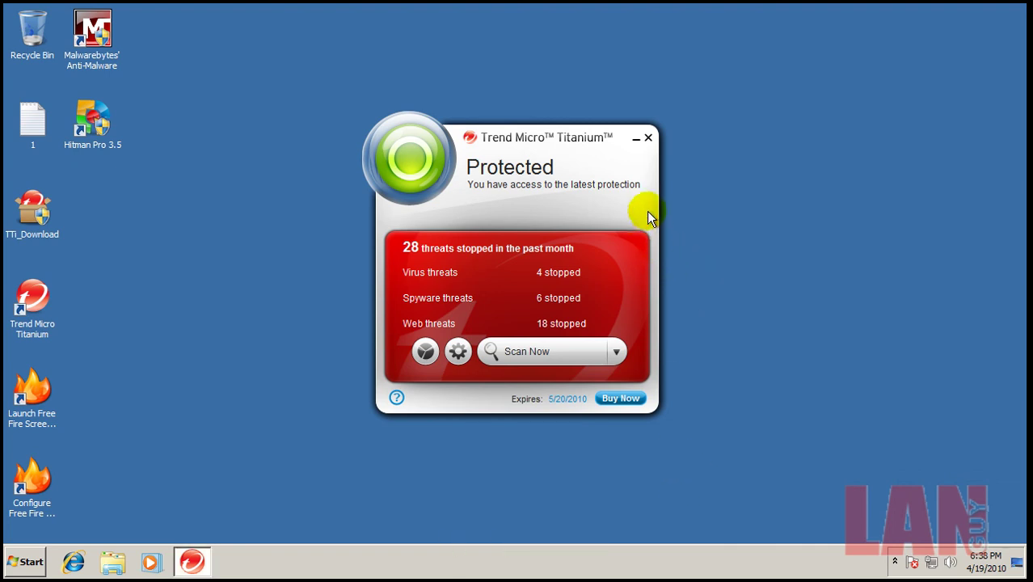
{"action": "left_click", "coordinate": [651, 139]}
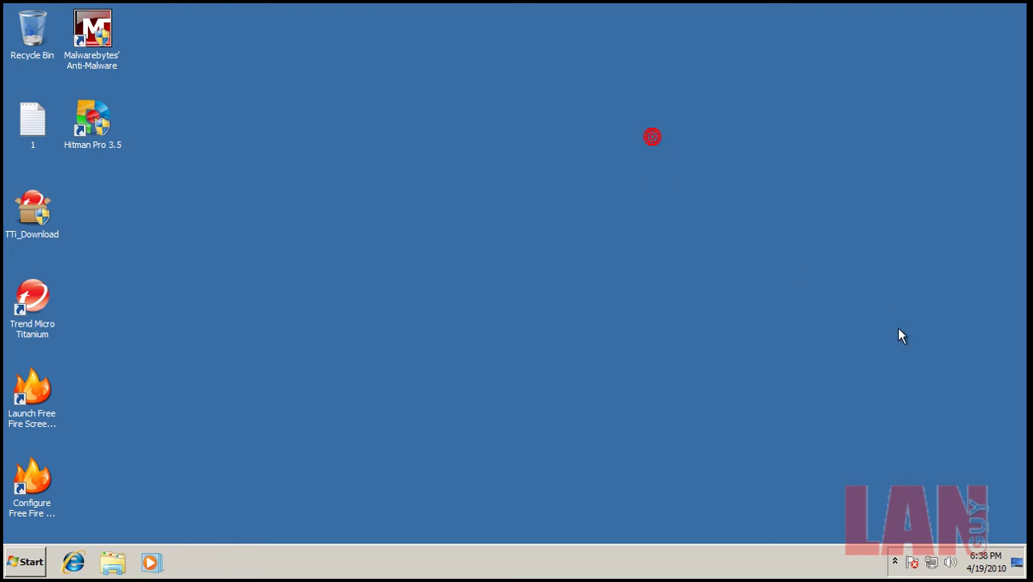